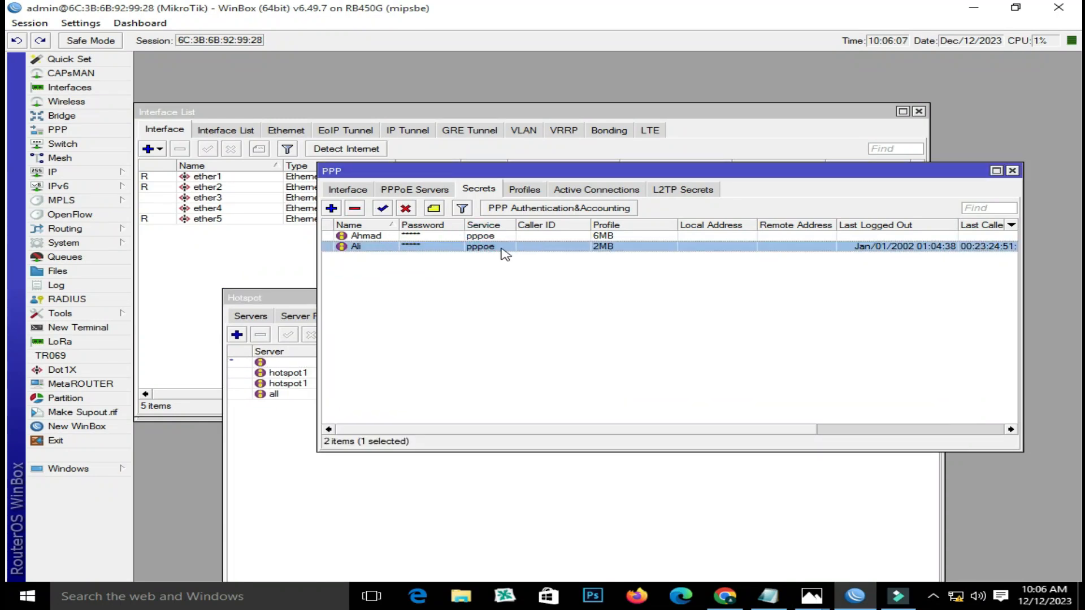
- Review the Ahmad PPP secret and the 2MB profile's remote address pool, then close PPP
click(623, 237)
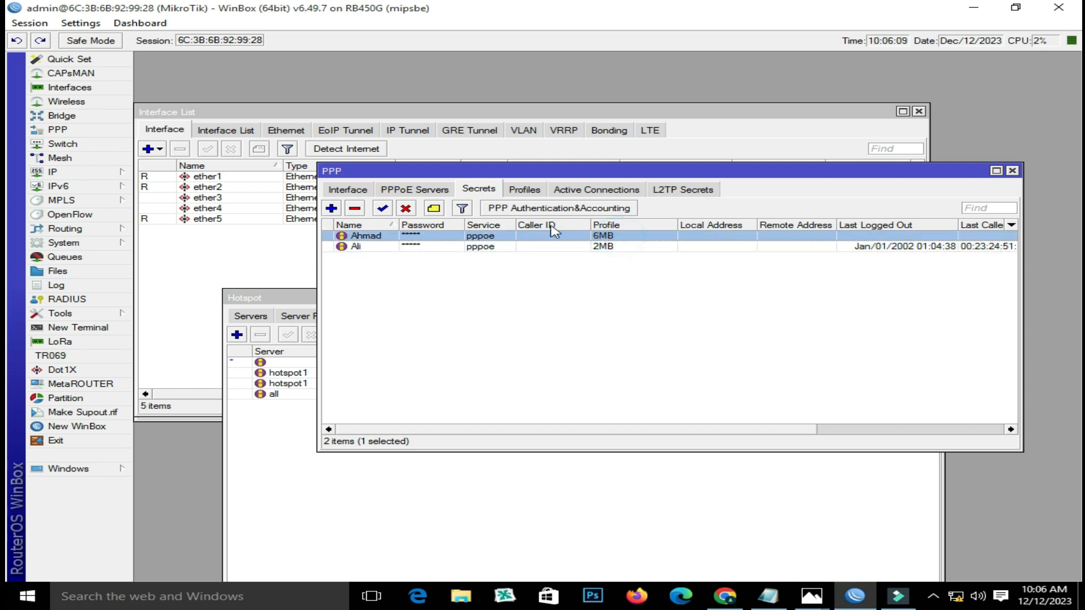
click(533, 192)
double_click(430, 234)
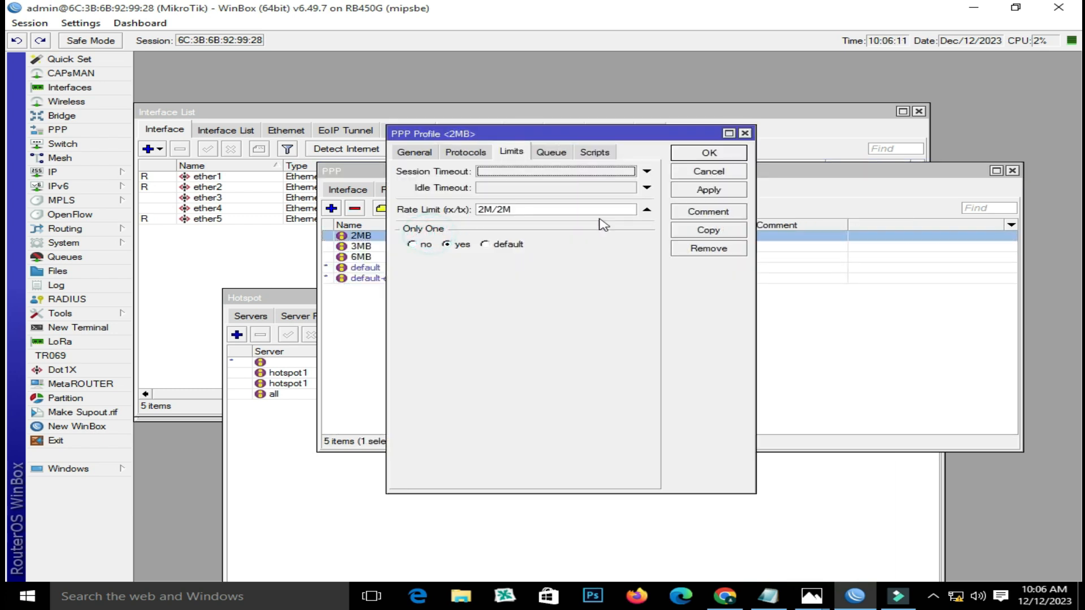
click(414, 152)
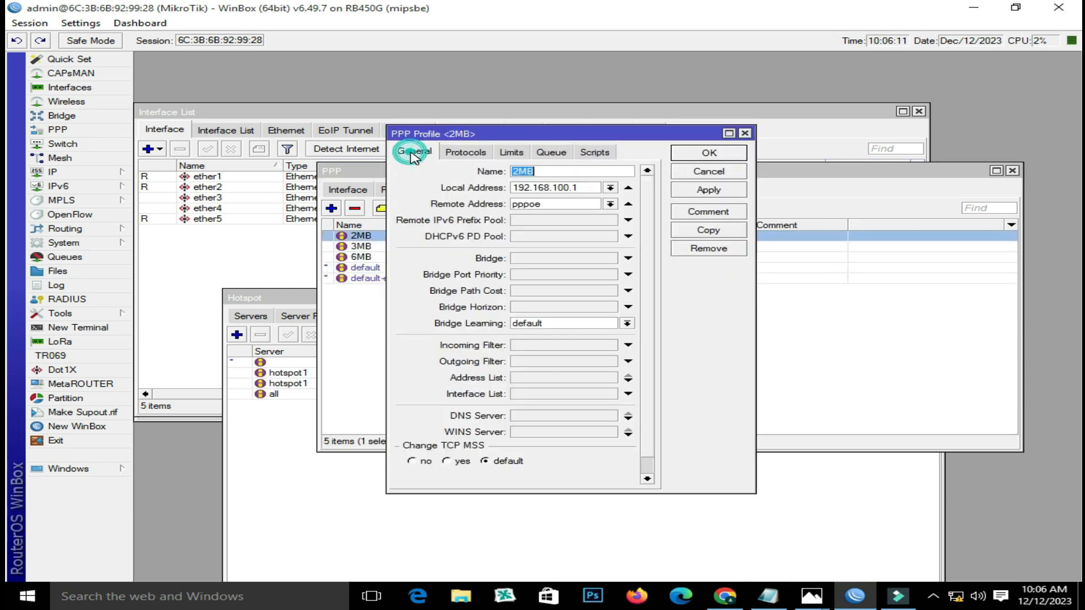
click(609, 203)
click(608, 204)
click(608, 204)
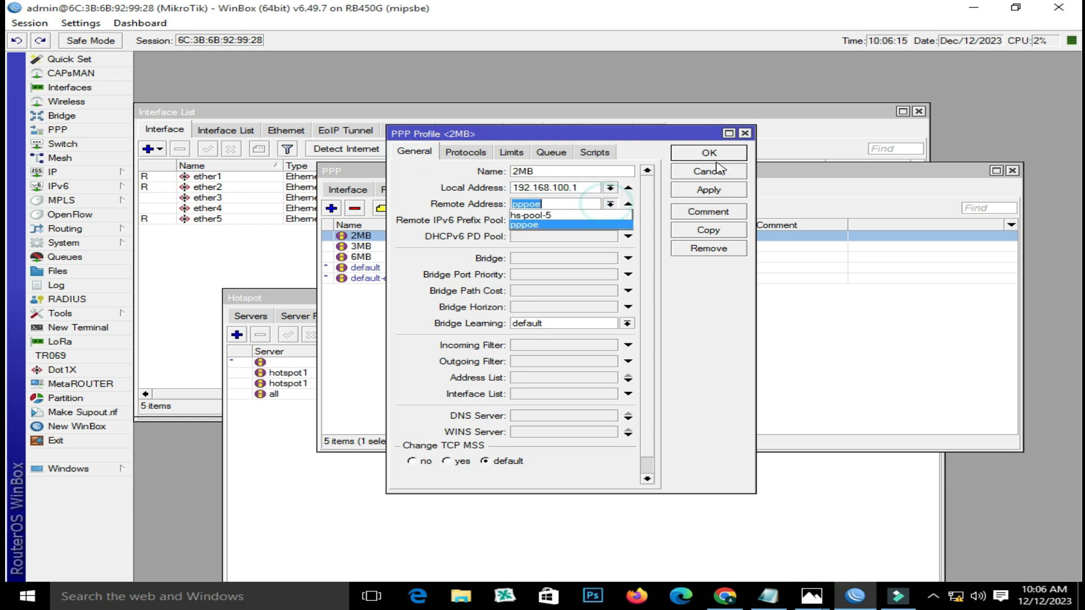
click(747, 135)
click(747, 134)
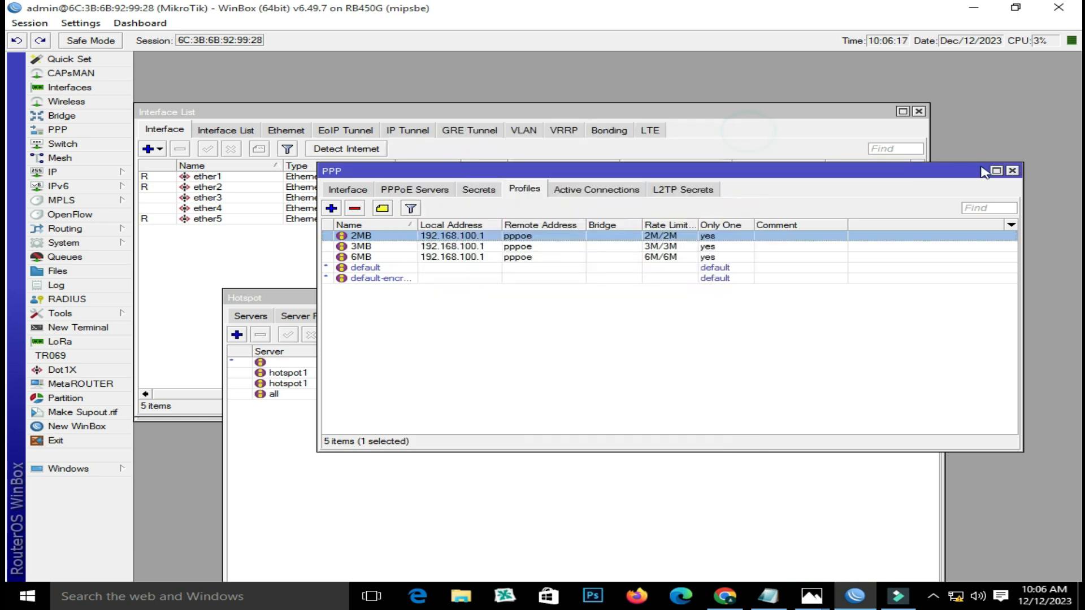
click(1013, 171)
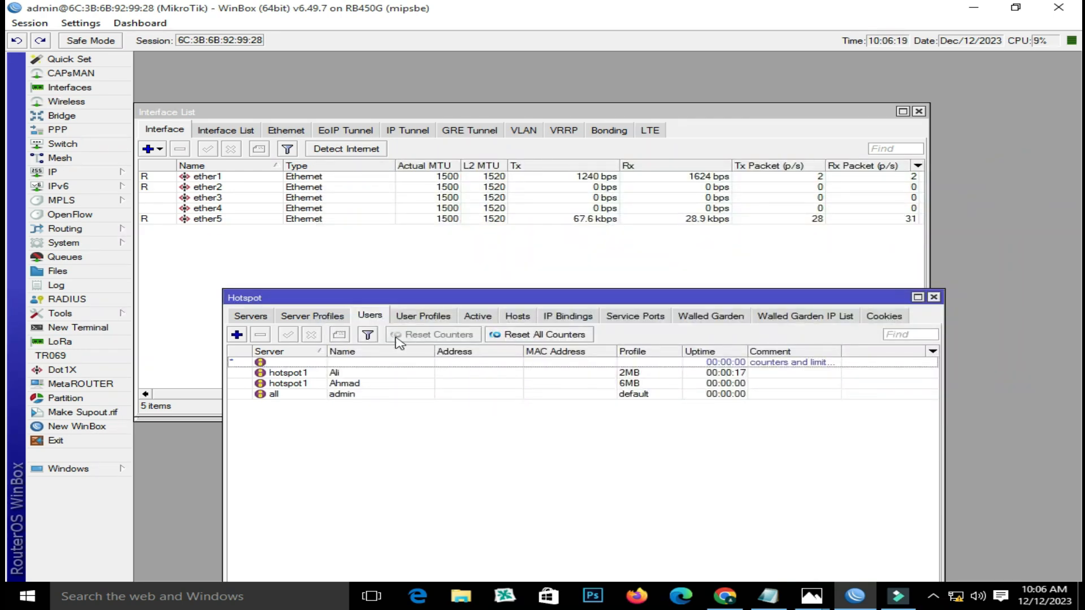
- Review the Ahmad and admin Hotspot users and the 2MB and 6MB user profiles, then close Hotspot
drag(477, 297, 527, 147)
click(398, 233)
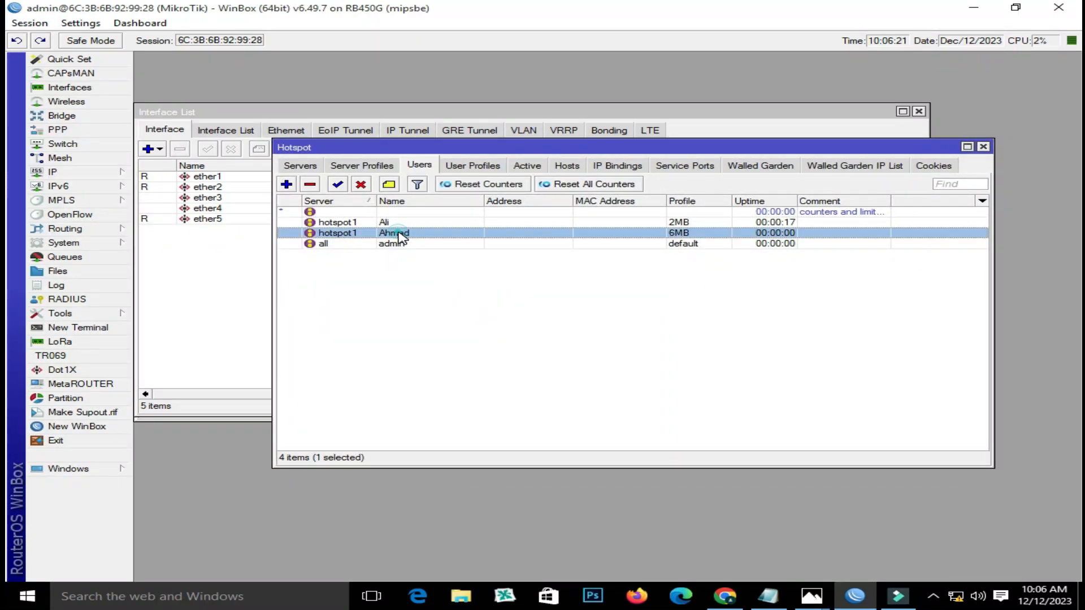
click(395, 244)
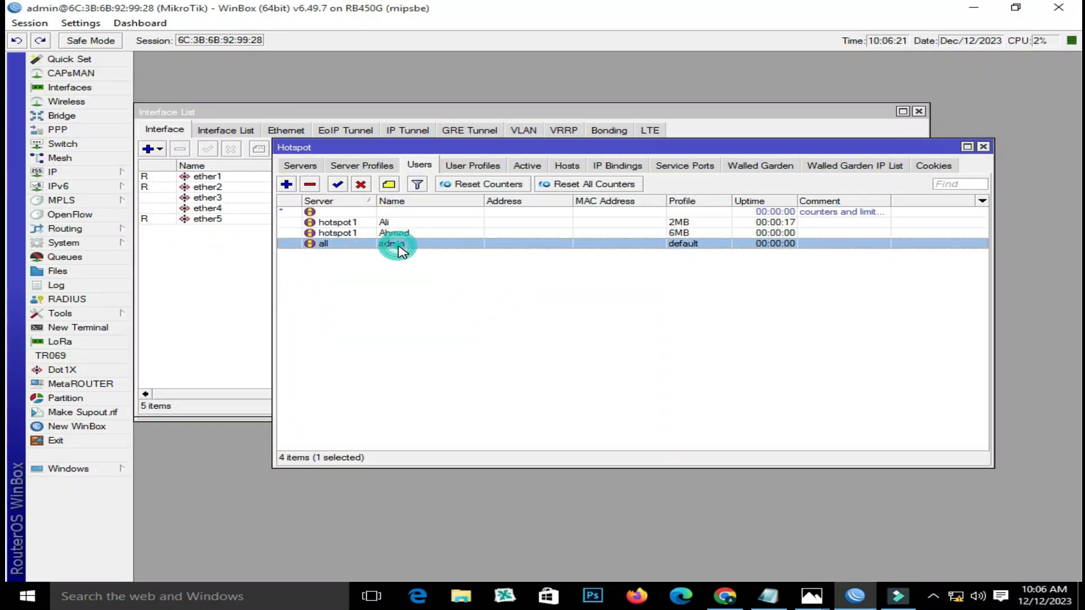
click(467, 166)
click(315, 212)
click(314, 233)
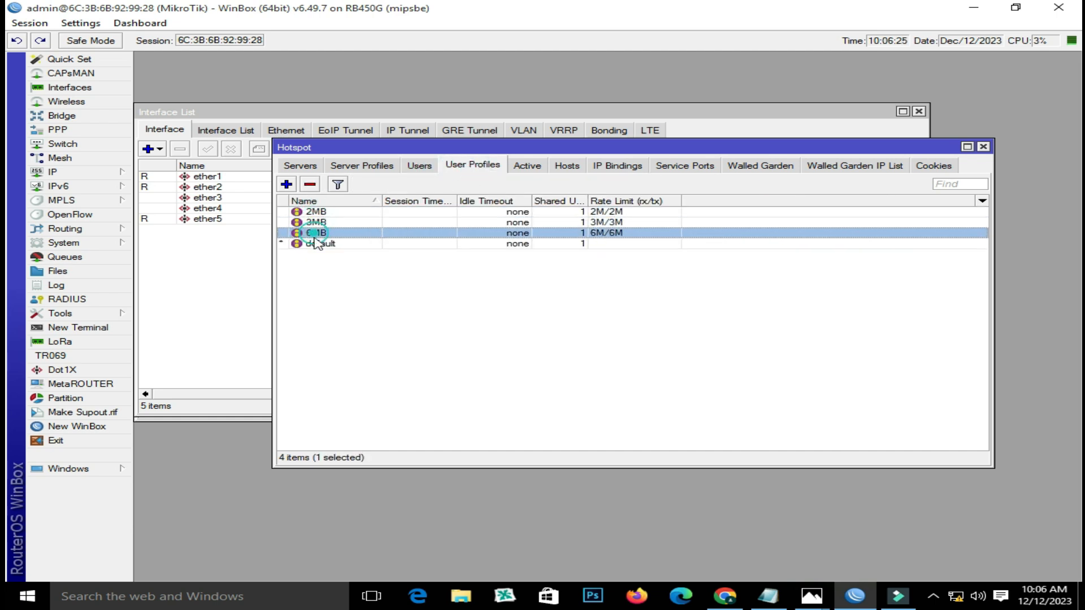
click(983, 146)
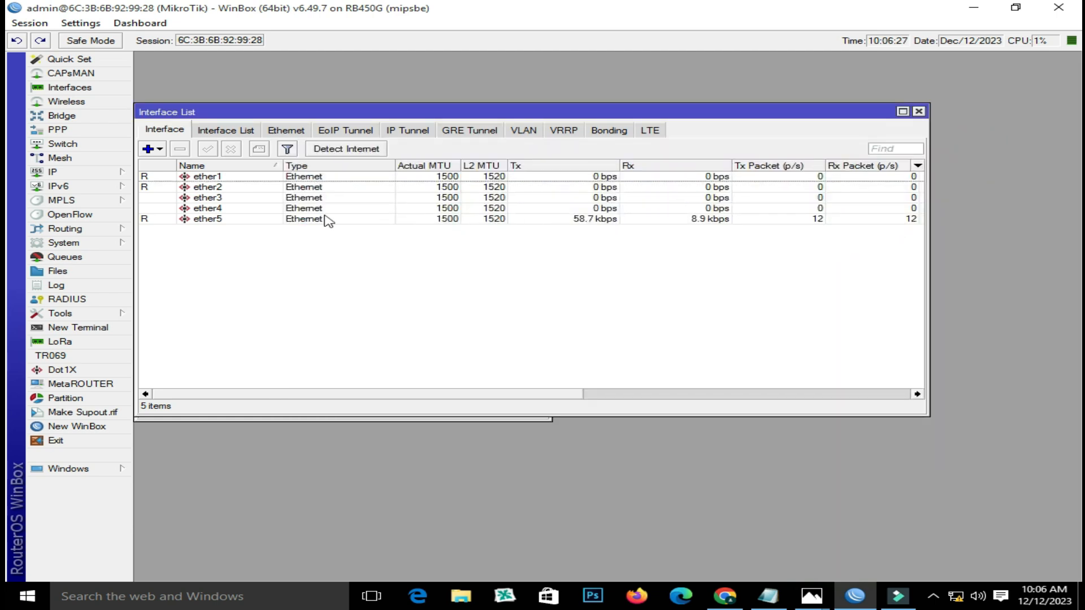
- Check the ether1 and ether5 interfaces and glance at the IP address list
click(210, 177)
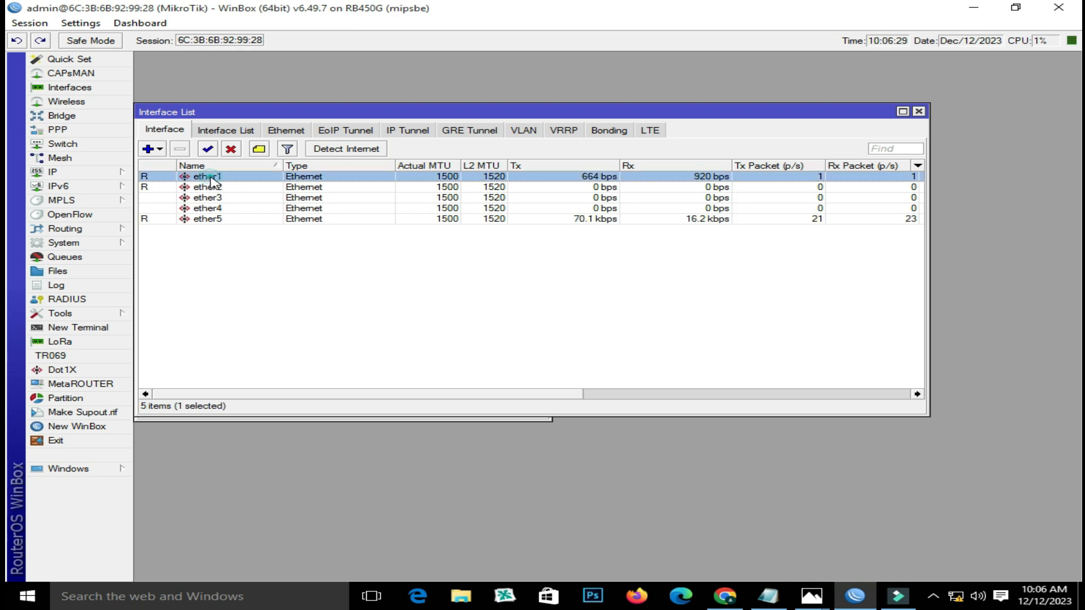
click(206, 219)
click(207, 178)
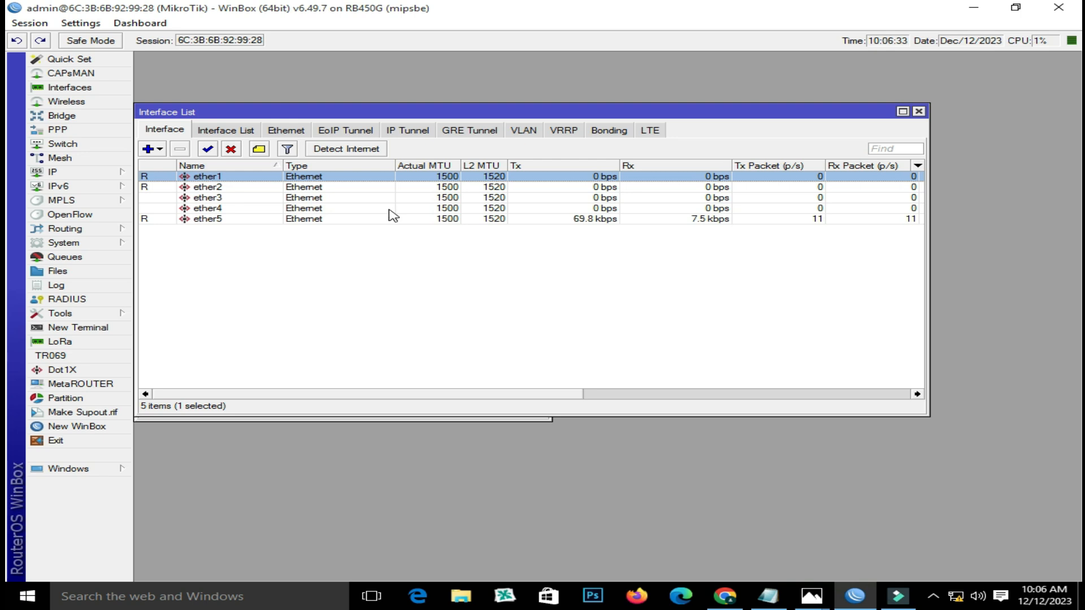
click(92, 171)
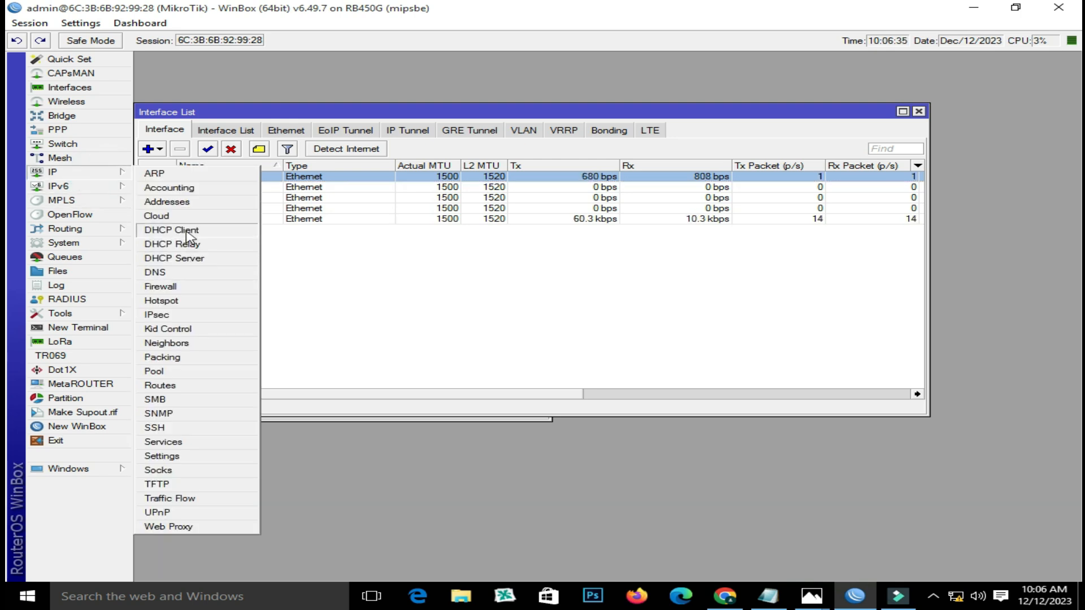
click(441, 273)
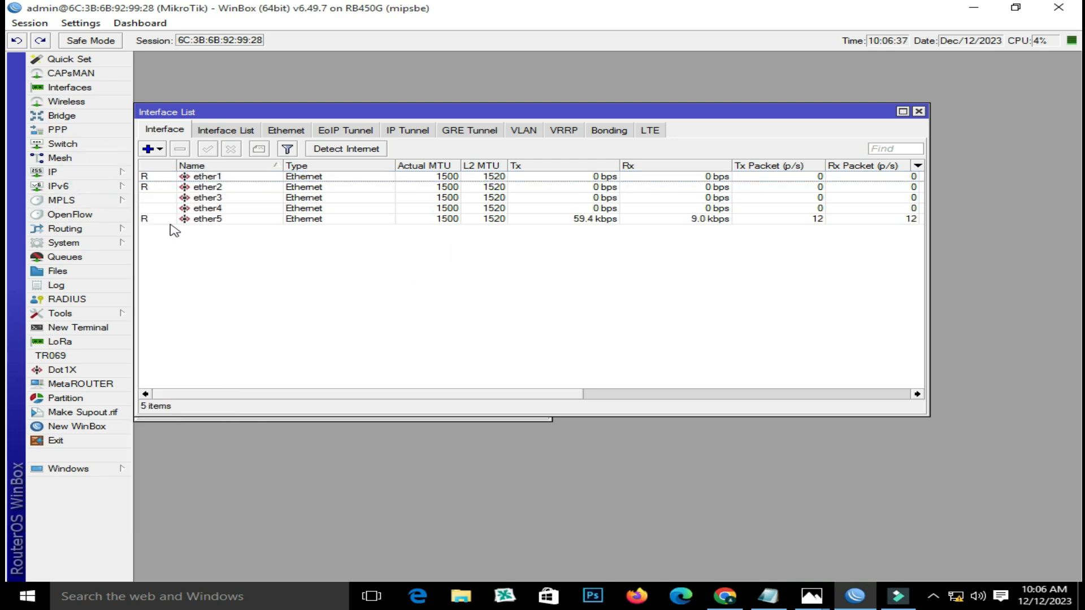
click(92, 170)
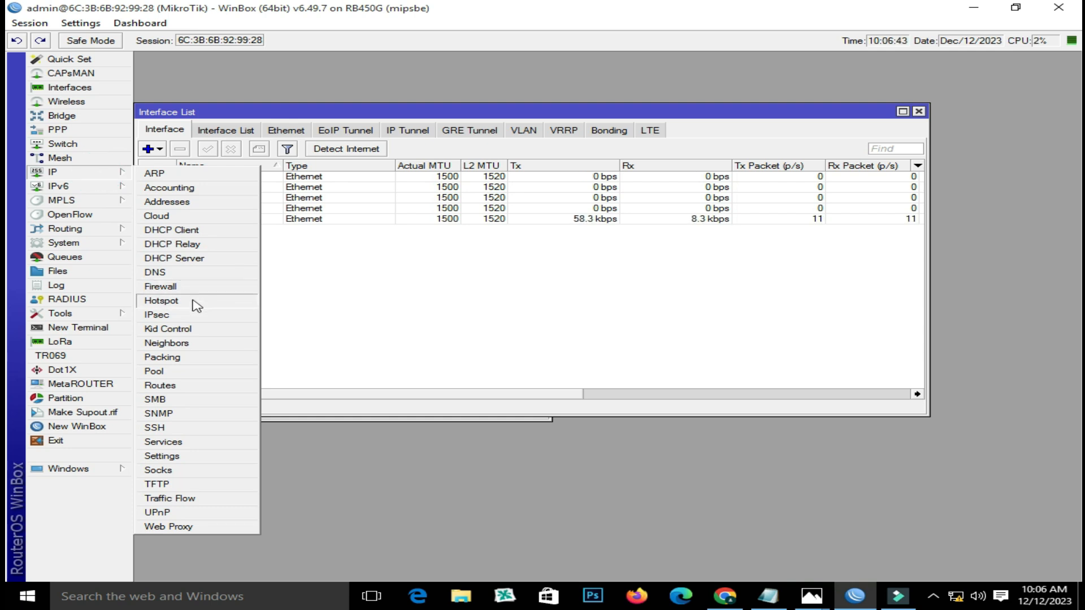
click(195, 201)
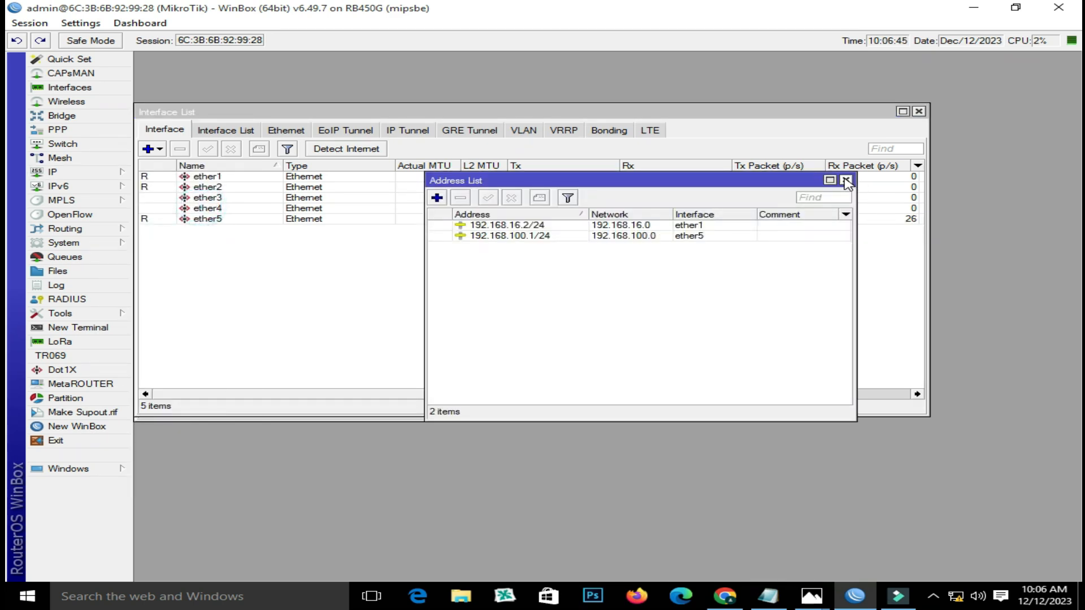
click(845, 180)
- Check the DNS settings, move the interface list aside, and bring up the final pppoe script
click(56, 172)
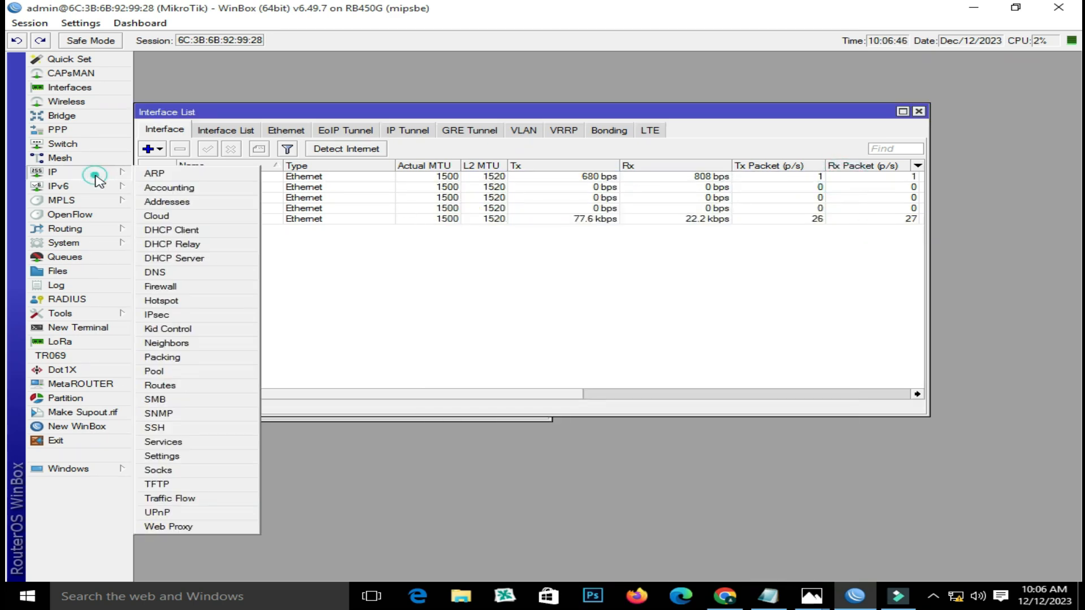
click(158, 273)
click(644, 234)
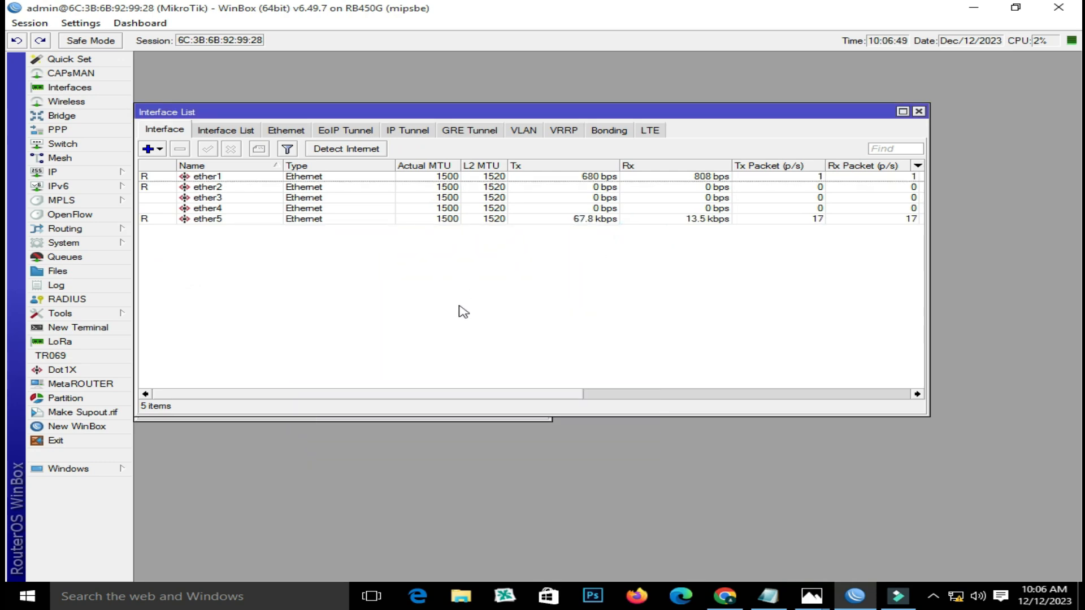
drag(634, 108, 711, 150)
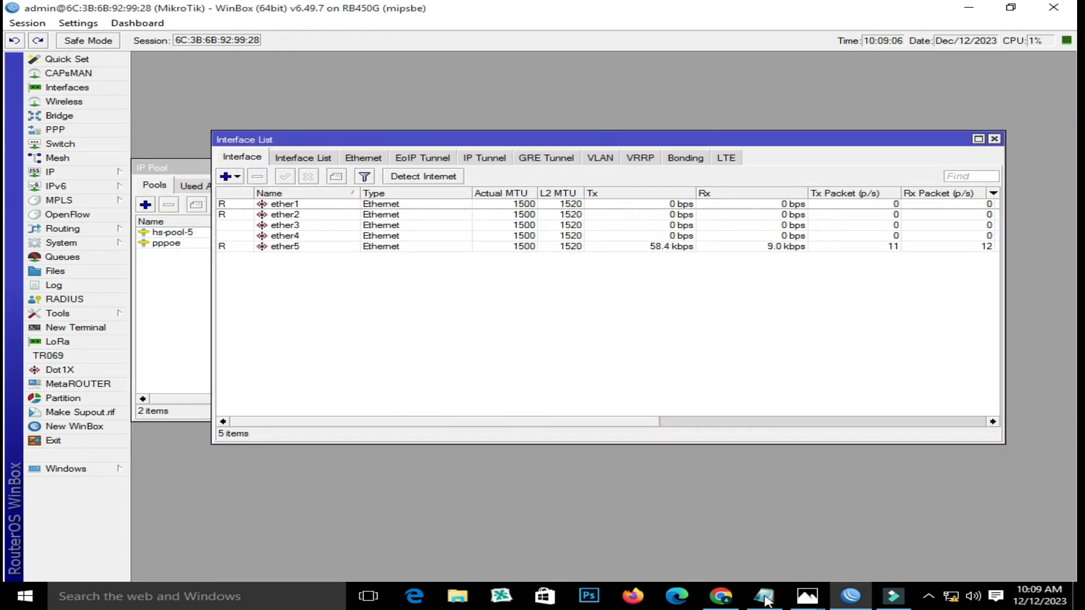
click(766, 597)
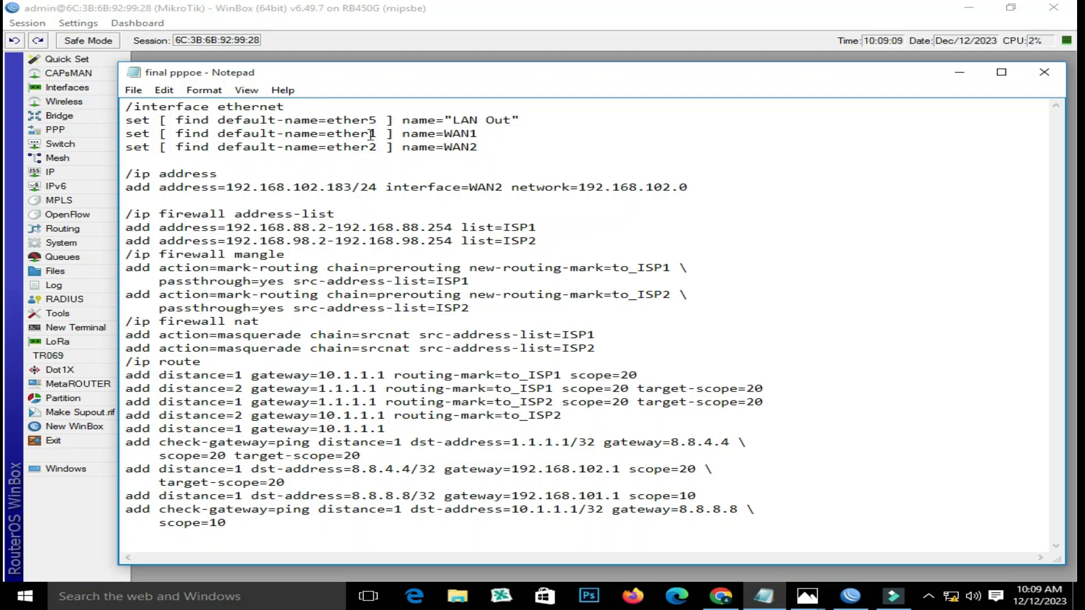
- Copy the /interface ethernet rename lines through name=WAN2 from the final pppoe script
drag(530, 72, 571, 62)
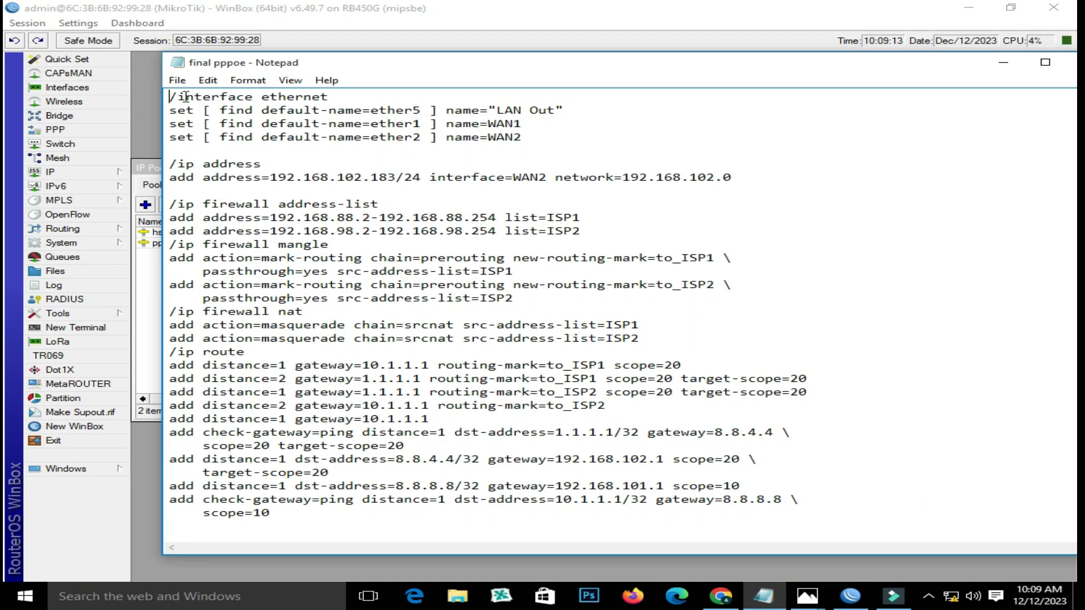
drag(169, 97, 521, 138)
right_click(482, 121)
click(517, 171)
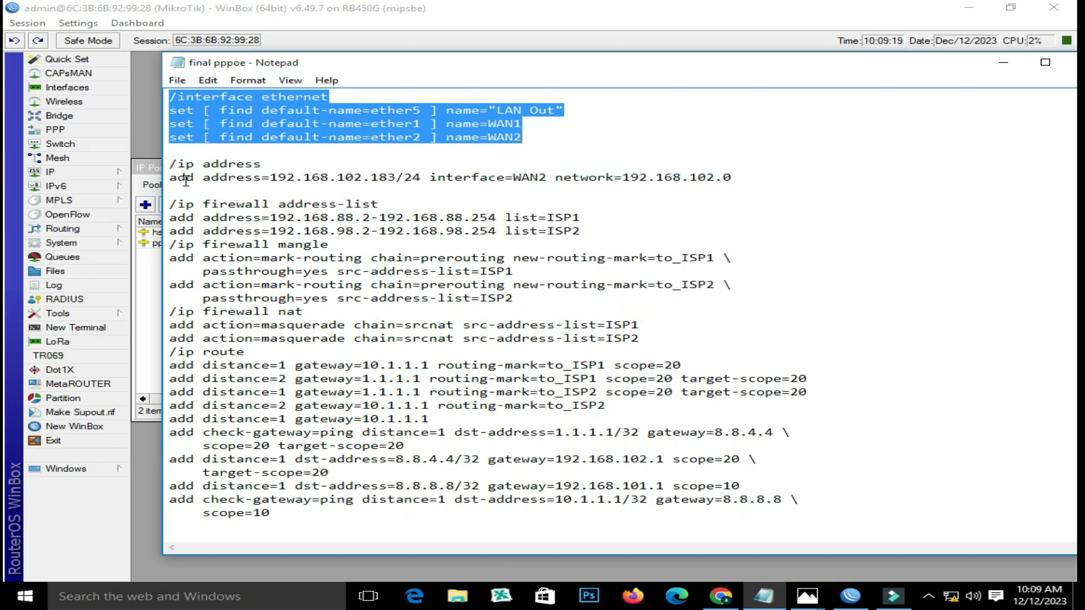
- Open a new terminal and set and confirm a new admin password
click(84, 329)
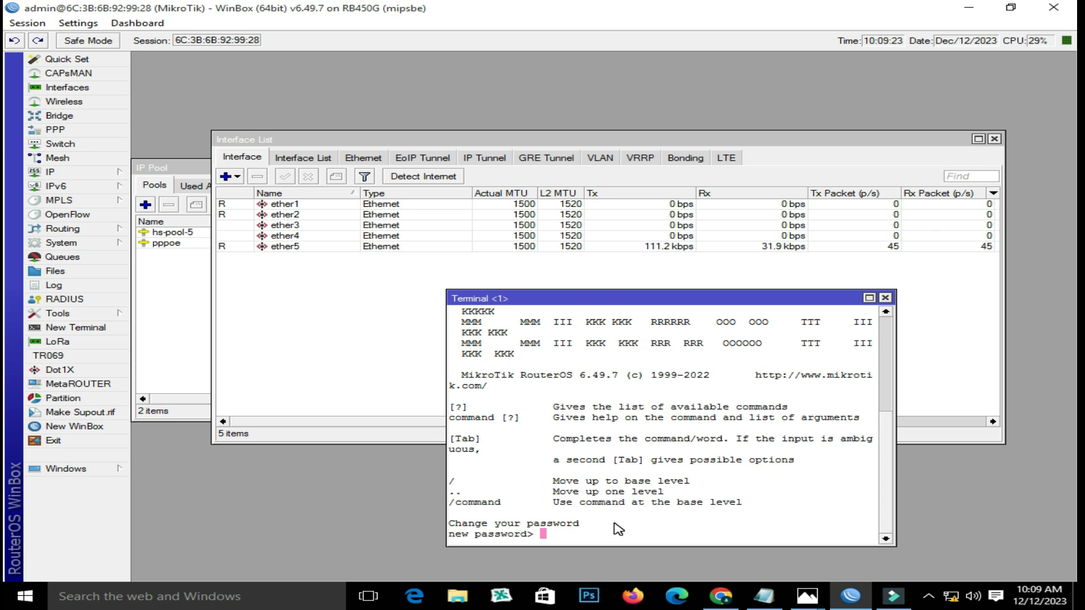
text(******)
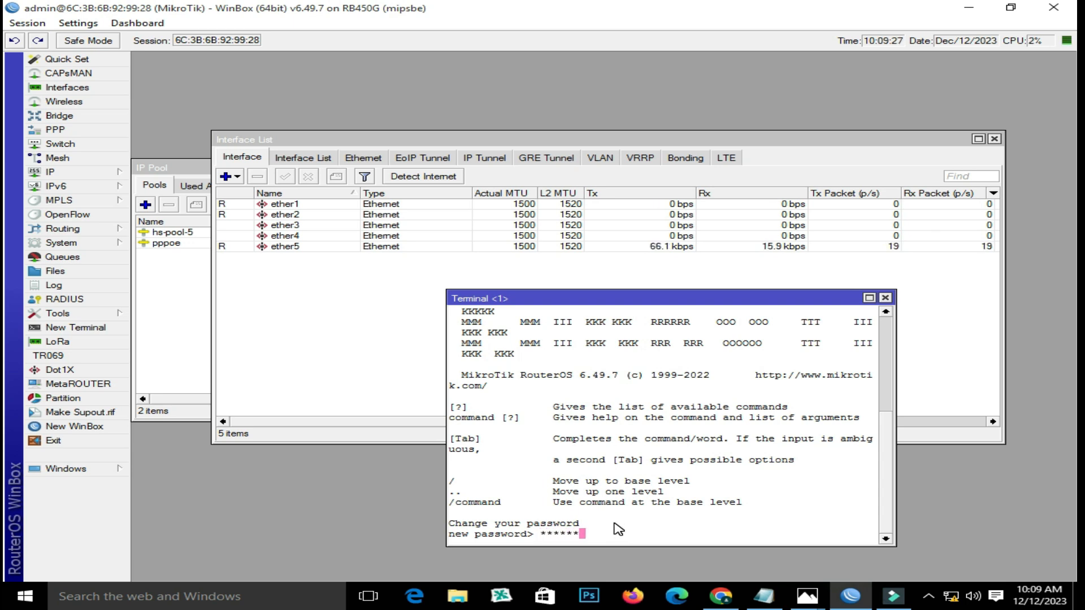
key(Return)
text(******)
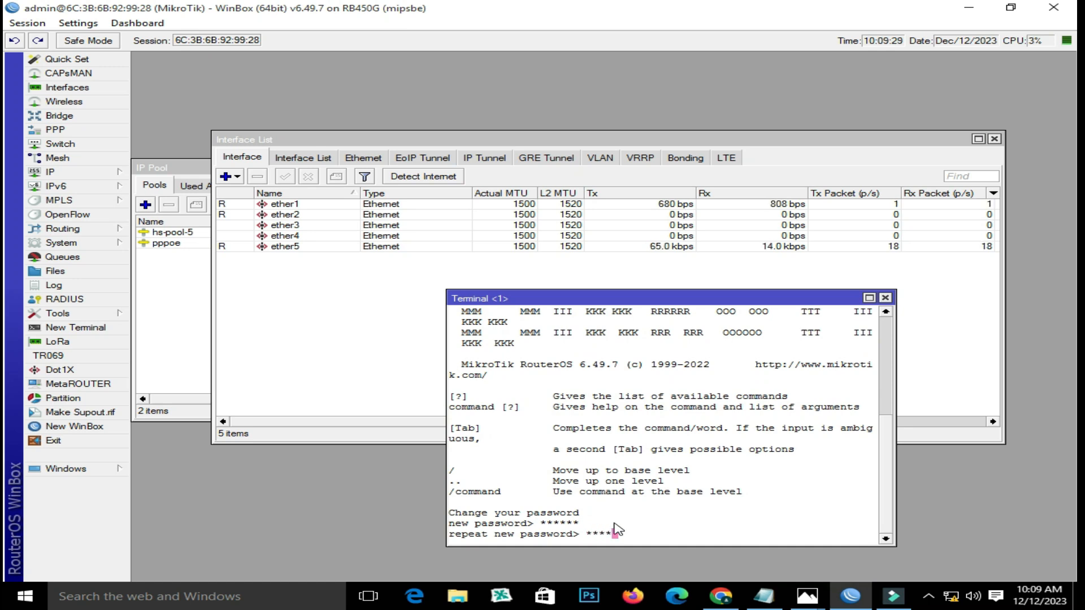
key(Return)
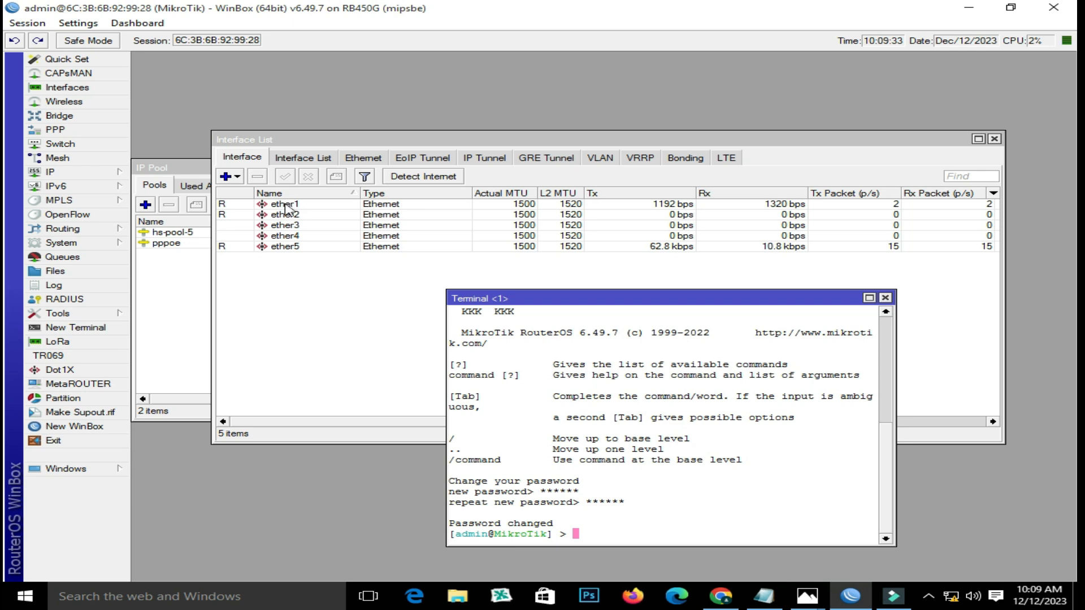
- Paste and run the commands renaming ether5, ether1, ether2 to LAN Out, WAN1, WAN2
text(/interface ethernet set [ find default-name=ether5 ] name="LAN Out")
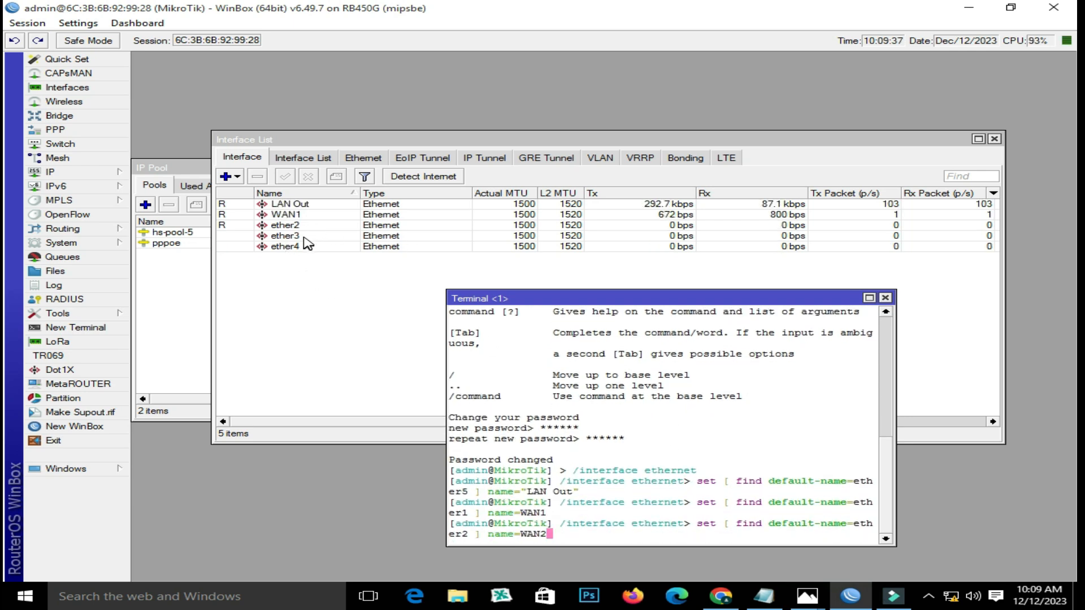
key(Return)
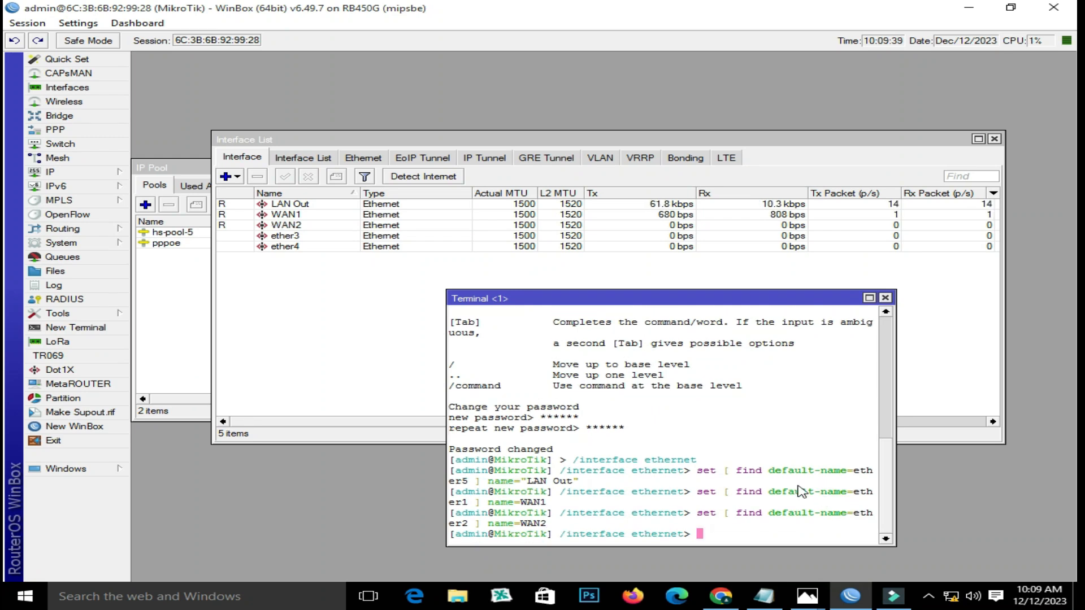
click(885, 298)
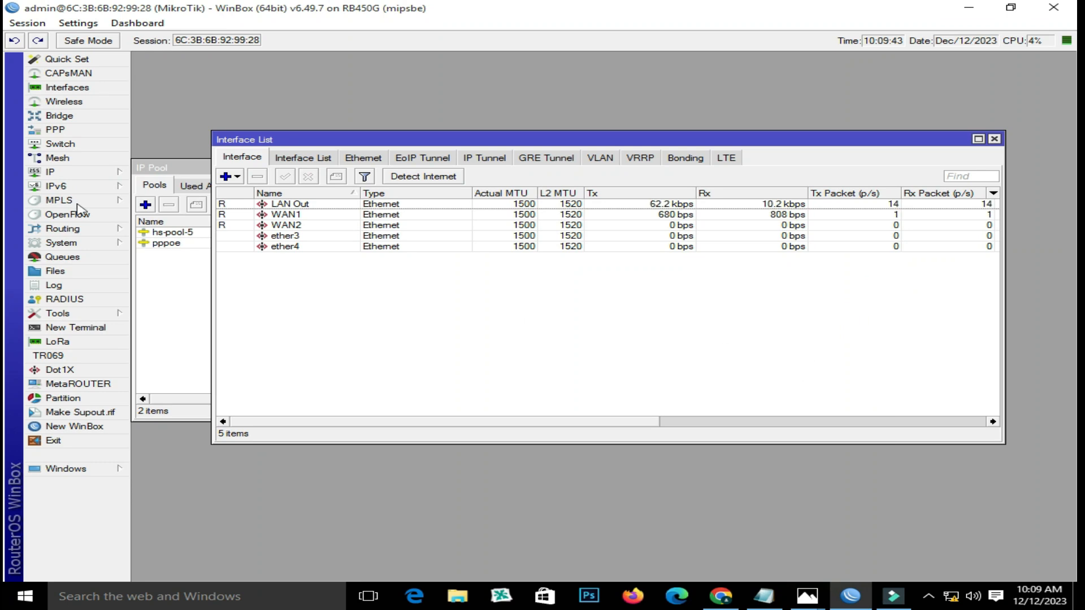
- View the WAN1 and LAN Out entries in IP > Addresses, then return to the final pppoe notes
click(68, 172)
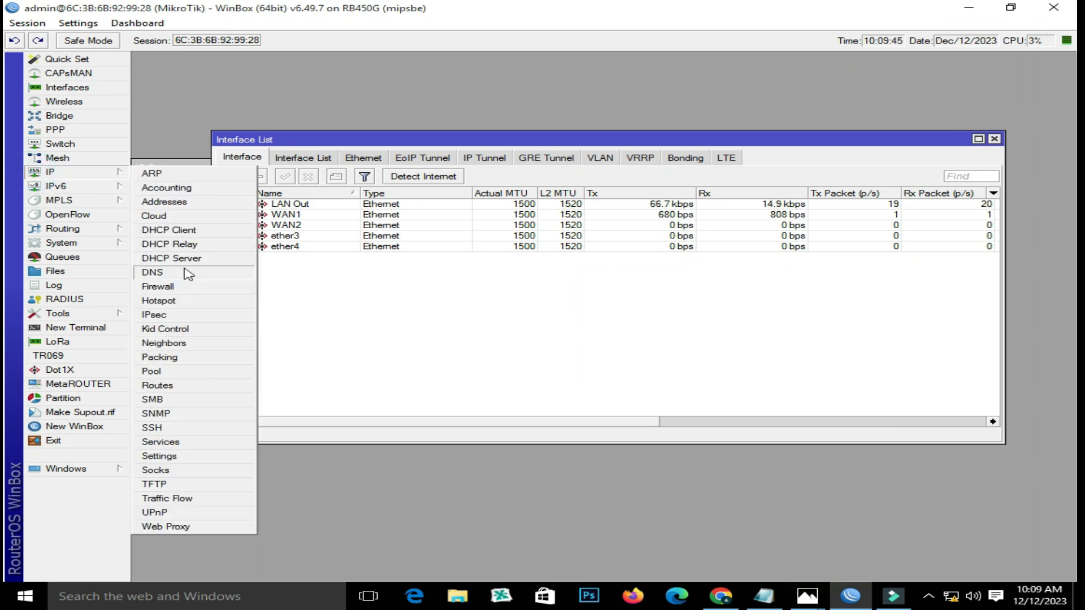
click(165, 201)
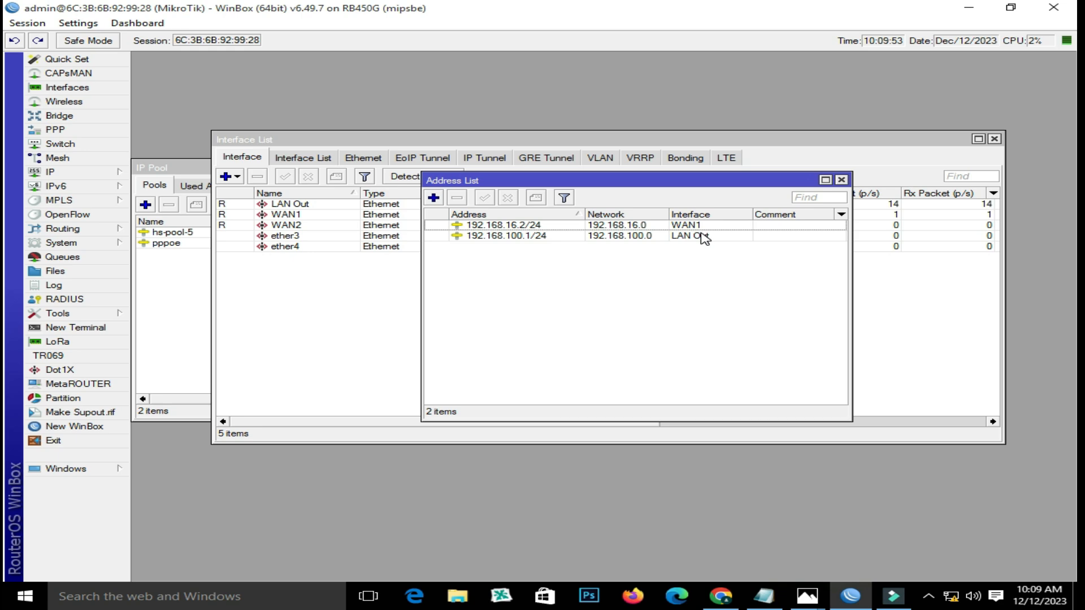
click(764, 596)
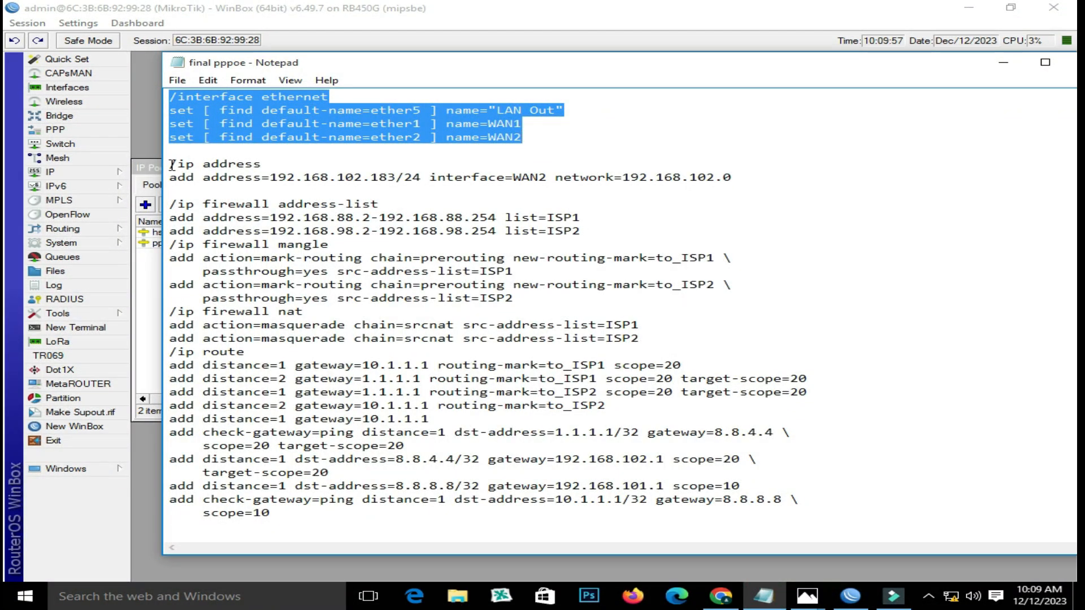
- Check the WAN2 interface in WinBox's interface list, then return to the final pppoe notes
click(429, 174)
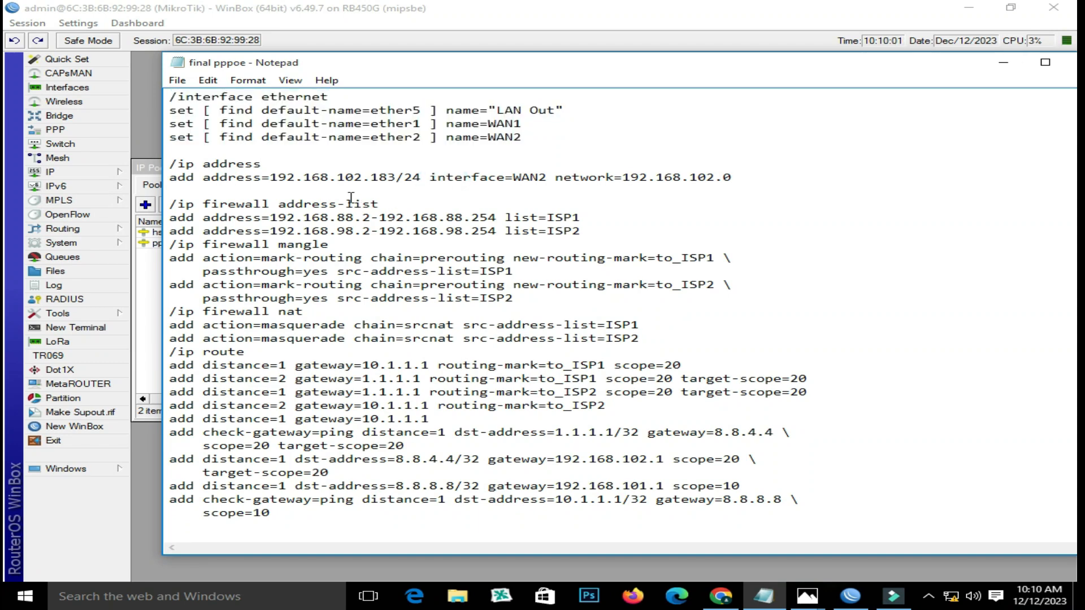
click(72, 173)
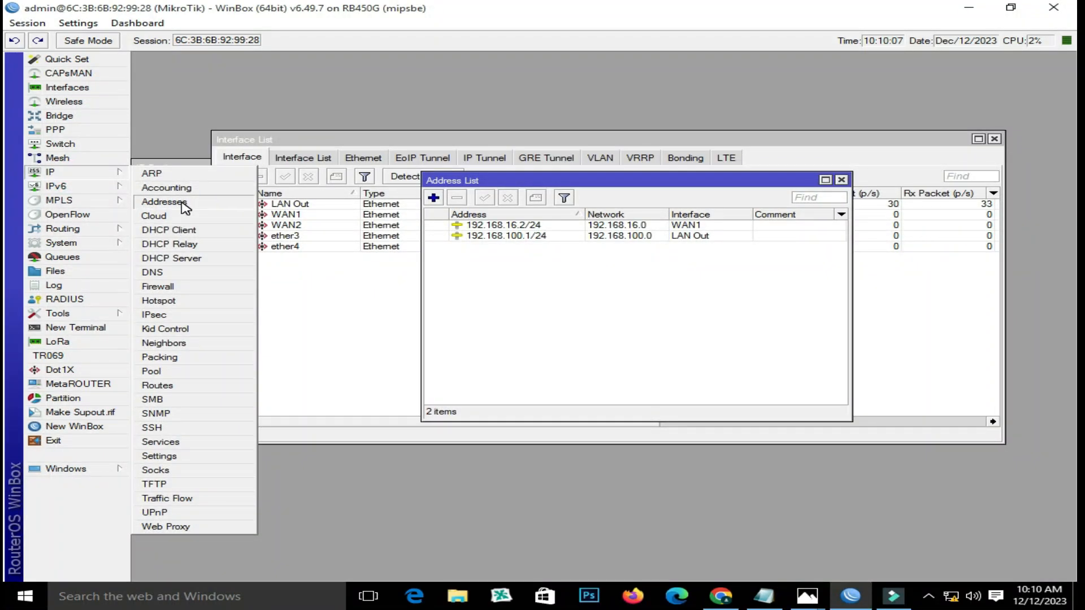
click(353, 140)
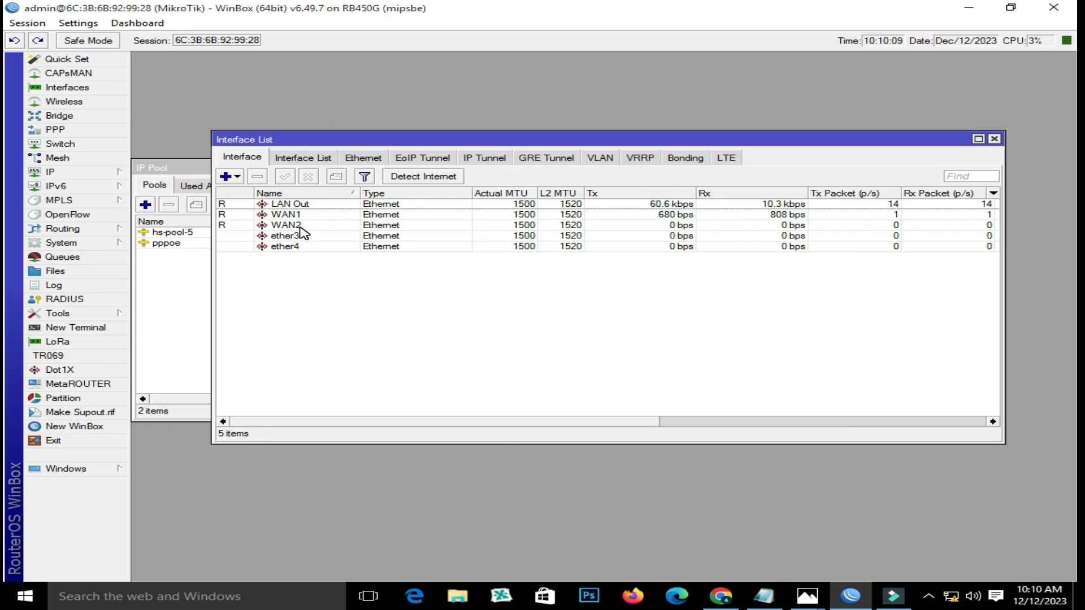
click(301, 226)
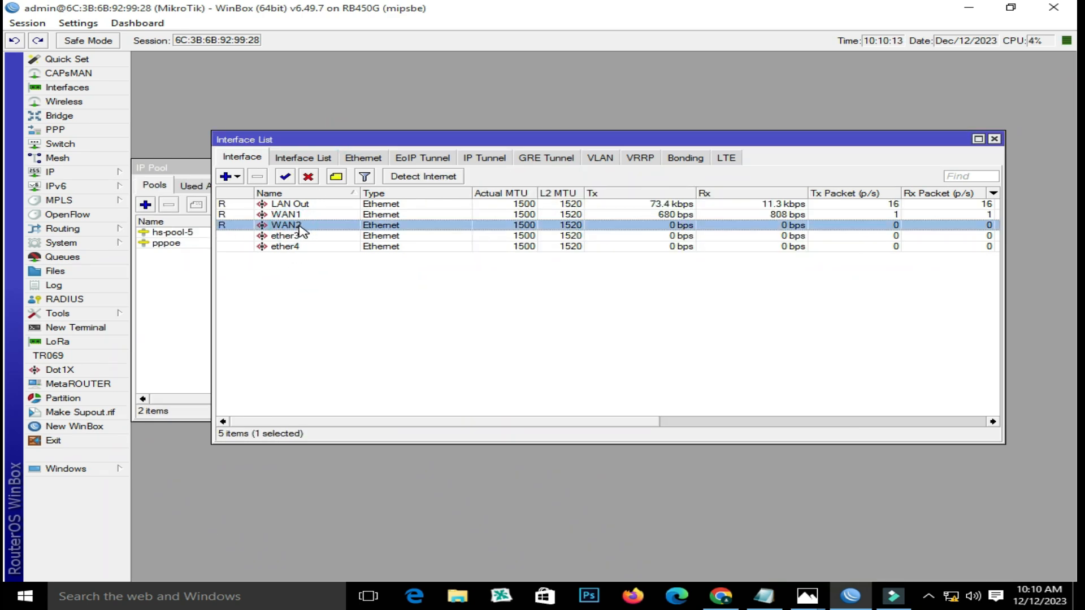
click(994, 139)
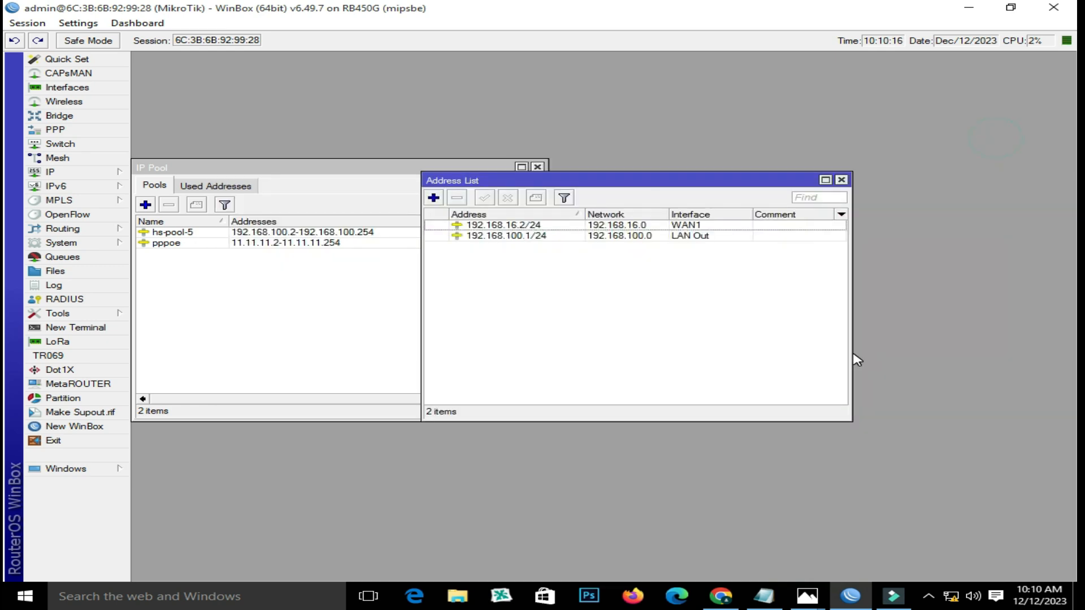
click(767, 601)
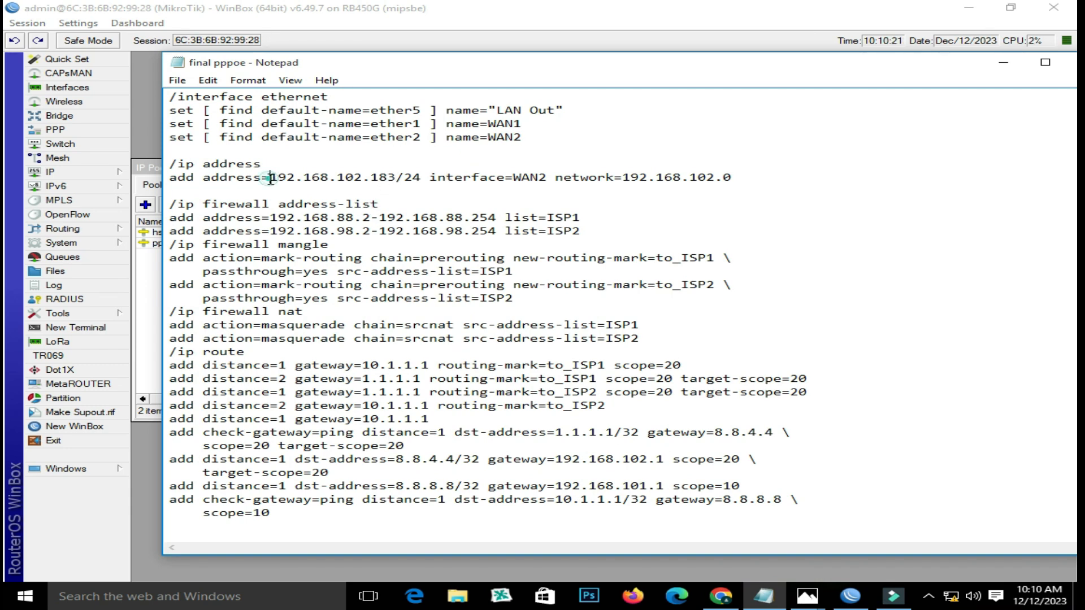
- Copy the 192.168.102 prefix and open Notepad's Replace dialog
drag(273, 178, 349, 180)
right_click(352, 181)
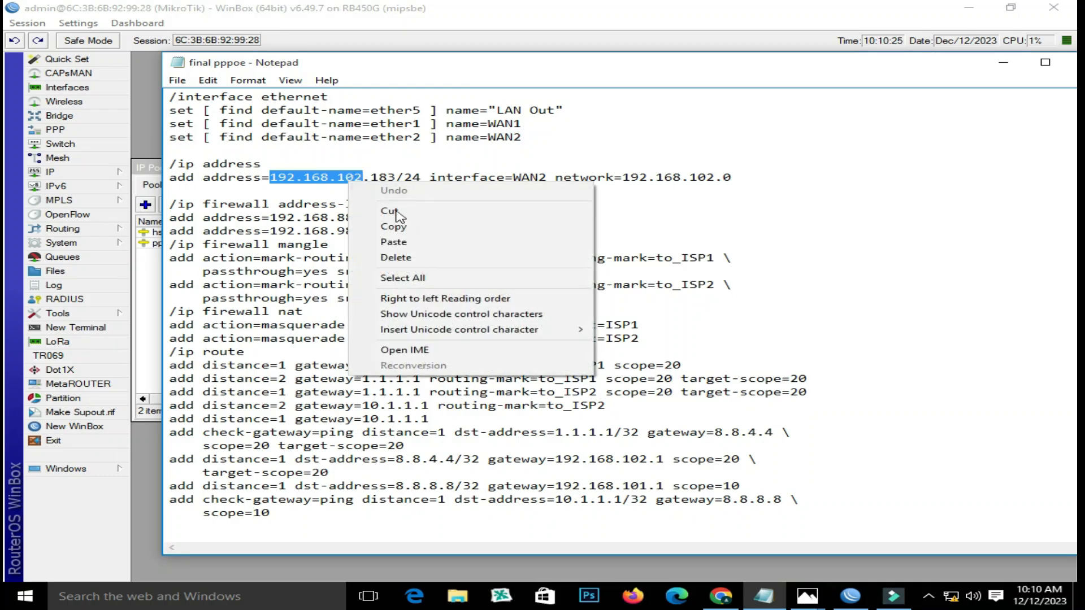
click(395, 227)
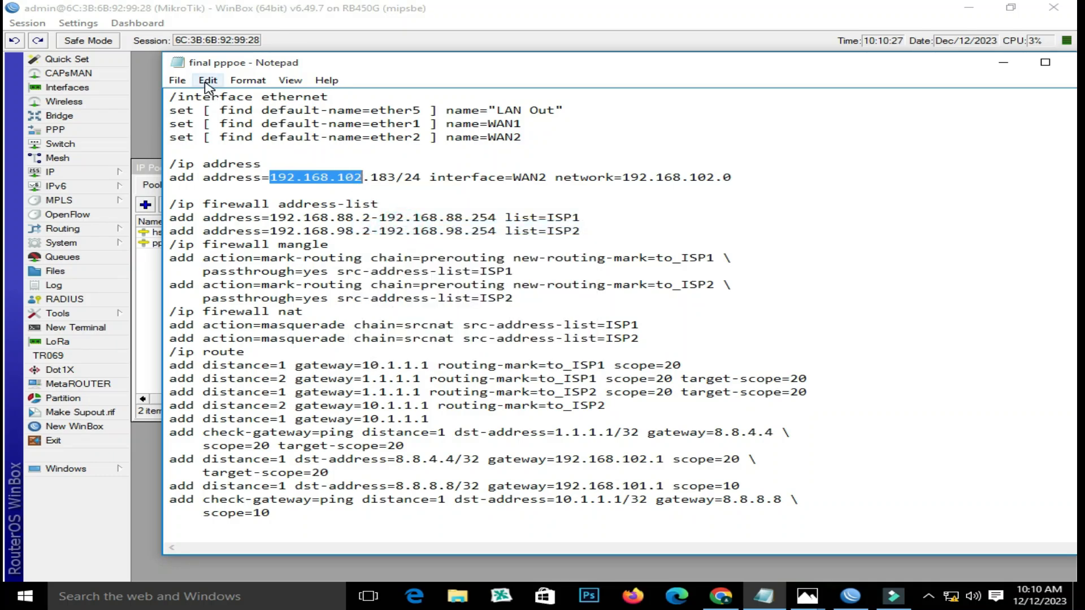
click(207, 83)
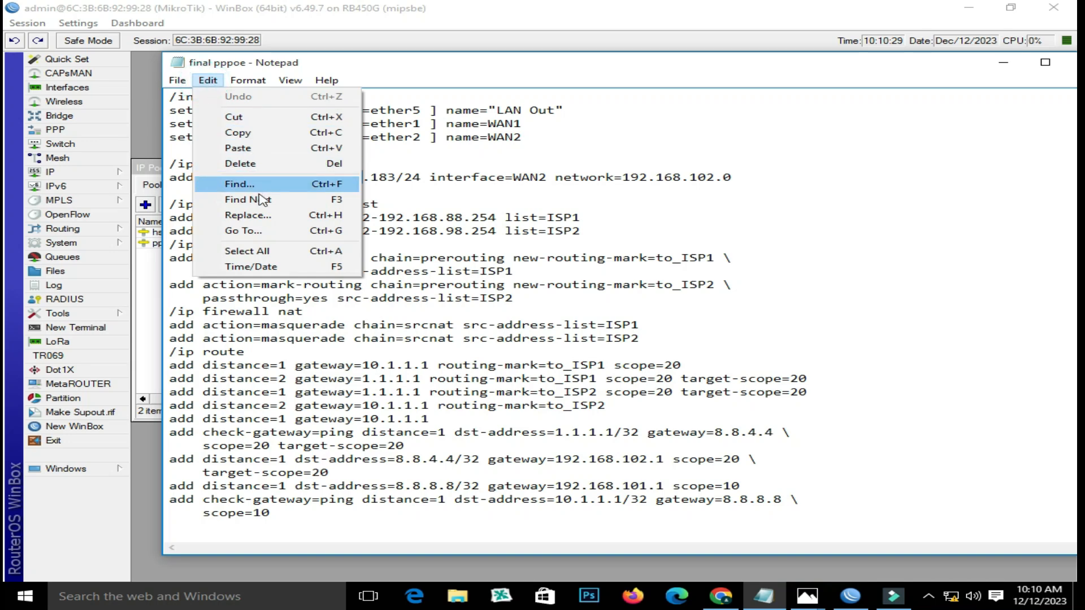
click(270, 221)
right_click(343, 175)
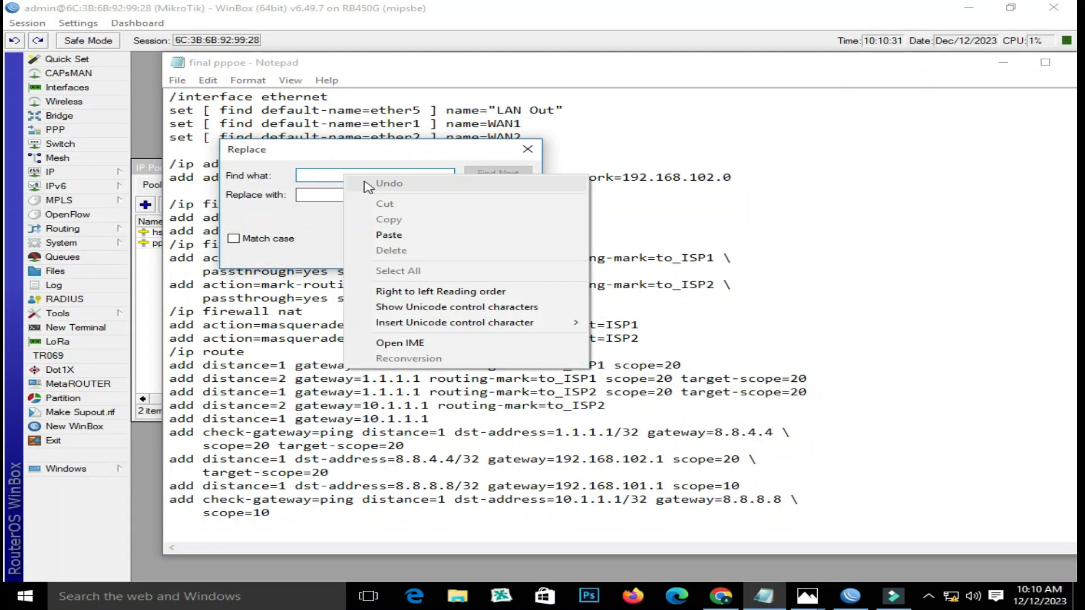
- Replace all occurrences of 192.168.102 with 192.168.101 throughout the final pppoe script
click(412, 237)
drag(421, 151, 732, 221)
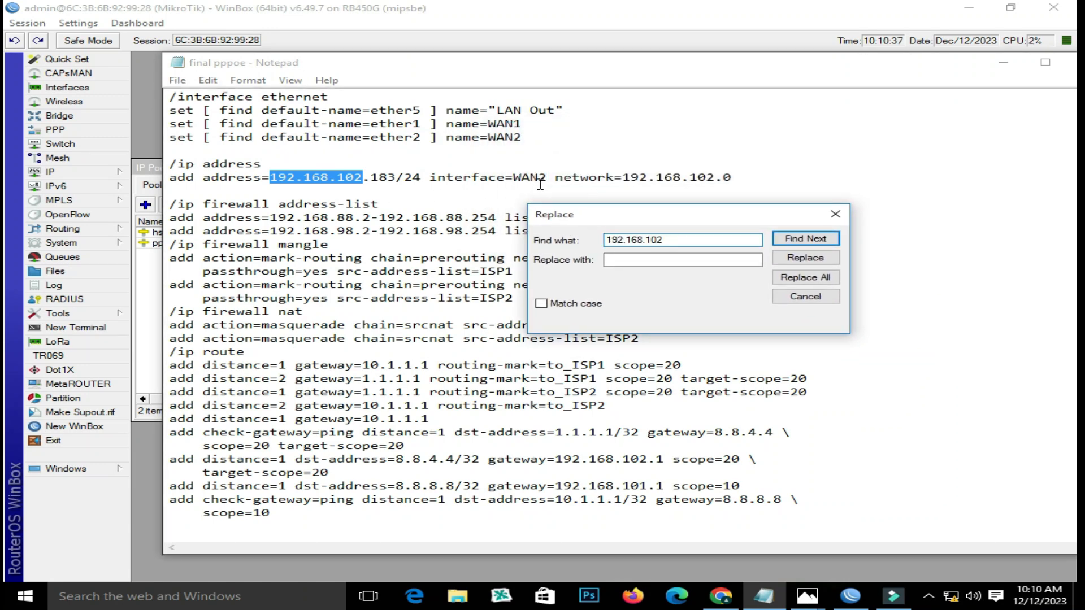
click(649, 260)
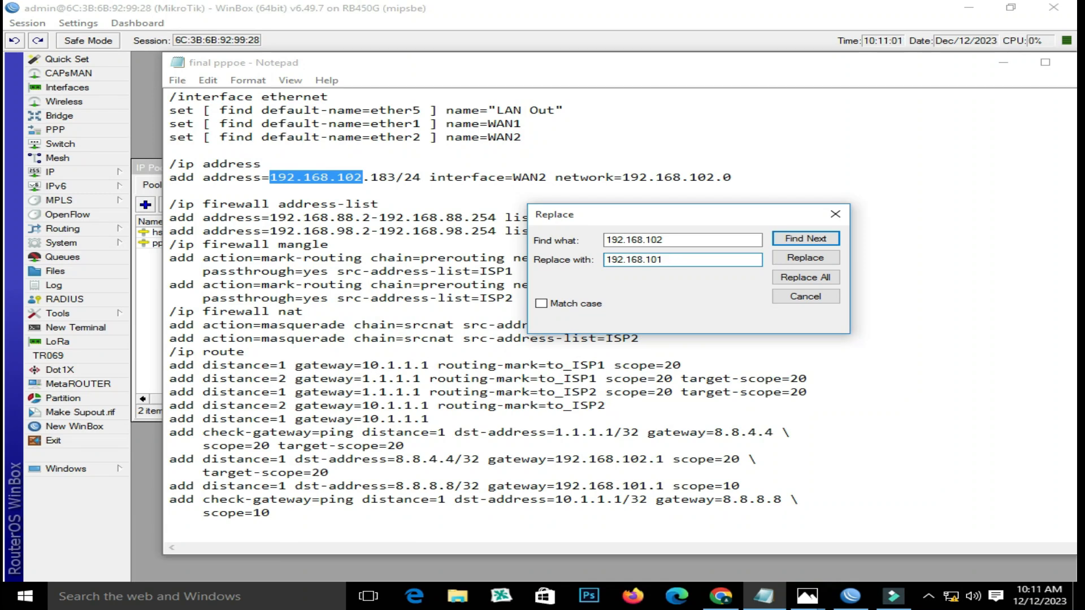
drag(691, 259, 569, 266)
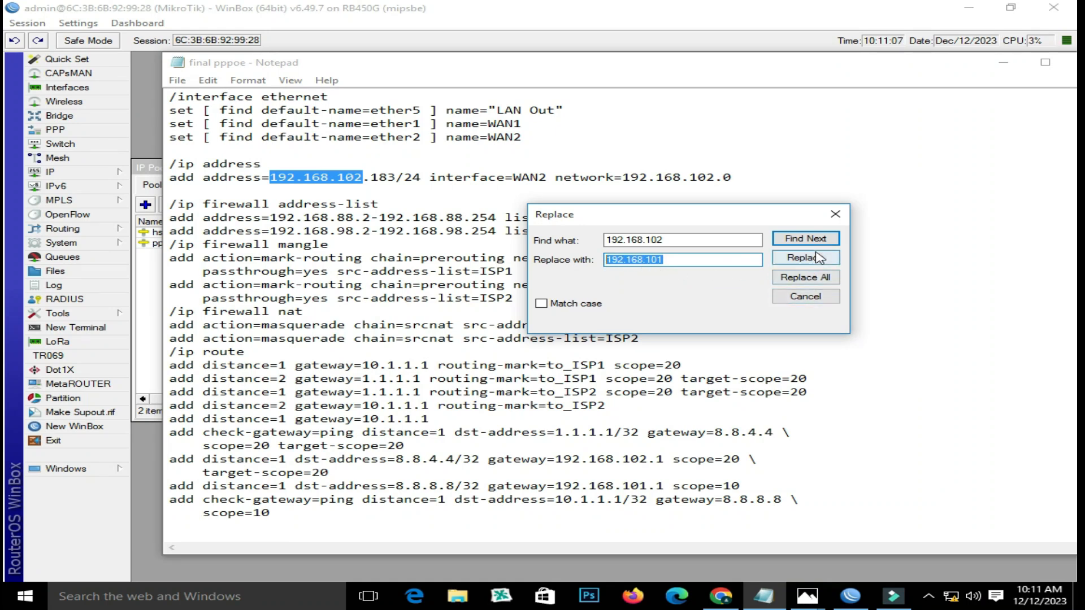
click(822, 279)
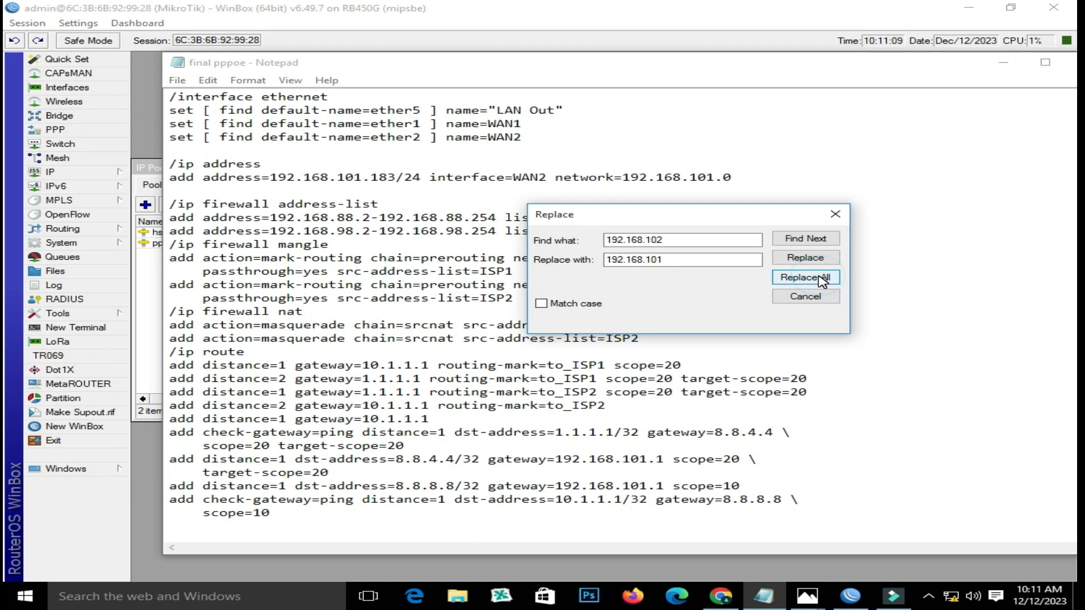
click(835, 215)
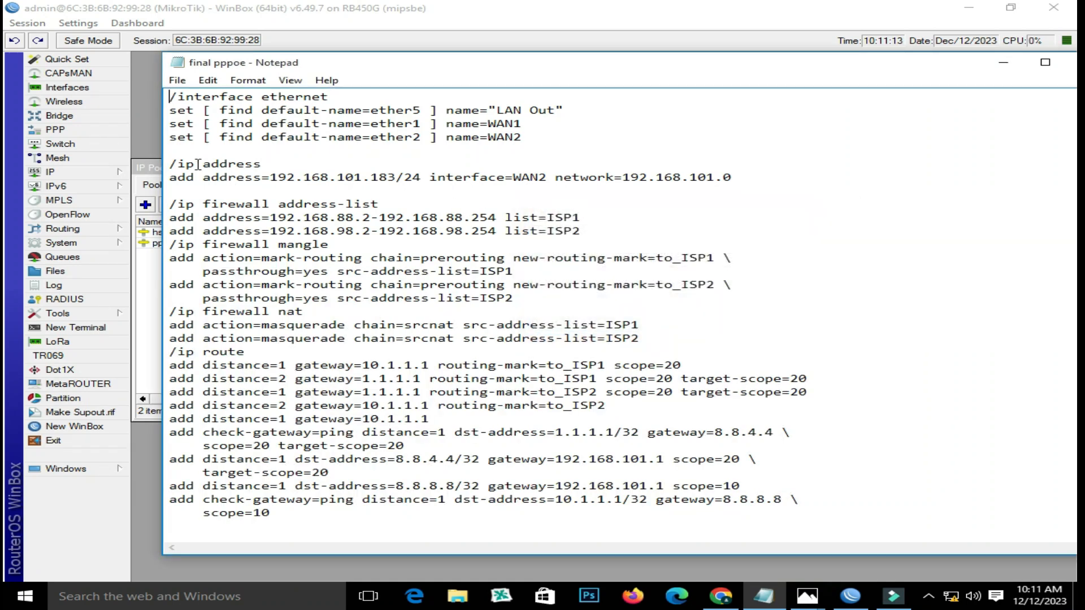
- Copy the two /ip address command lines from Notepad and return to WinBox
drag(169, 163, 739, 181)
right_click(698, 178)
click(726, 225)
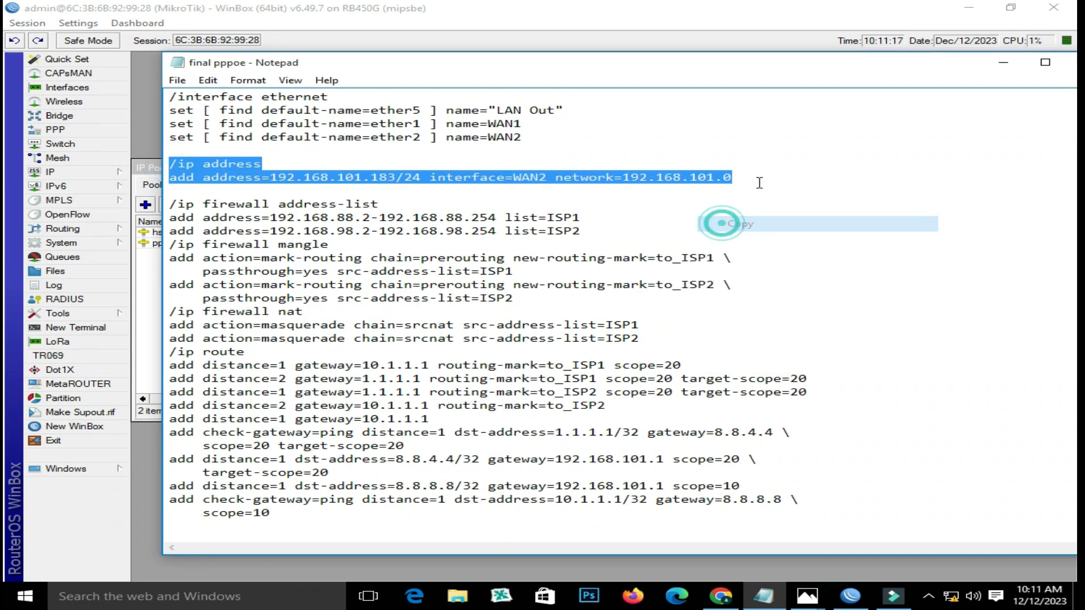
click(1001, 67)
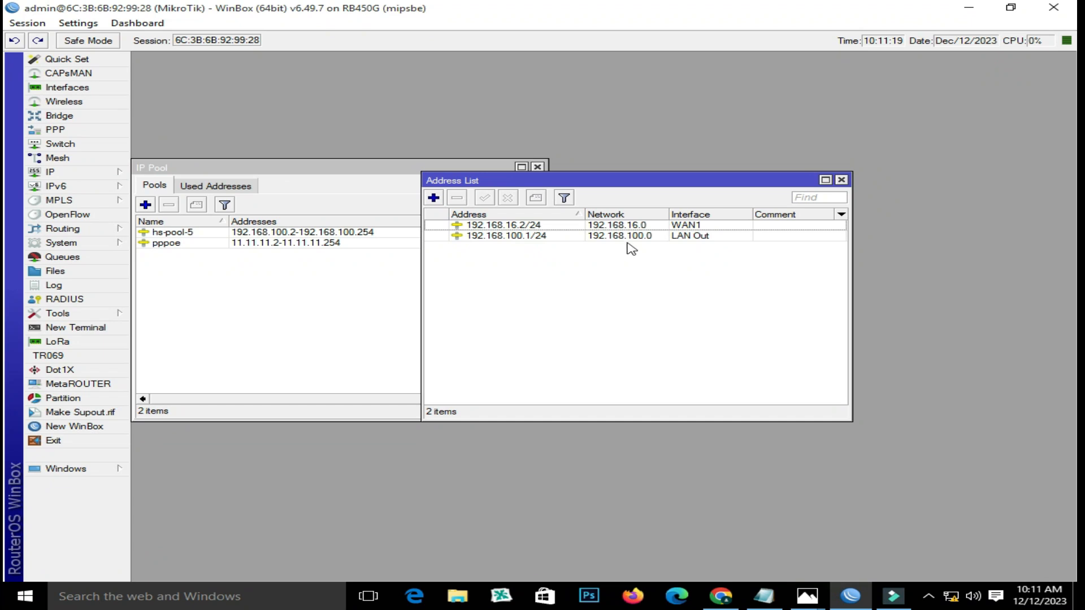
click(621, 236)
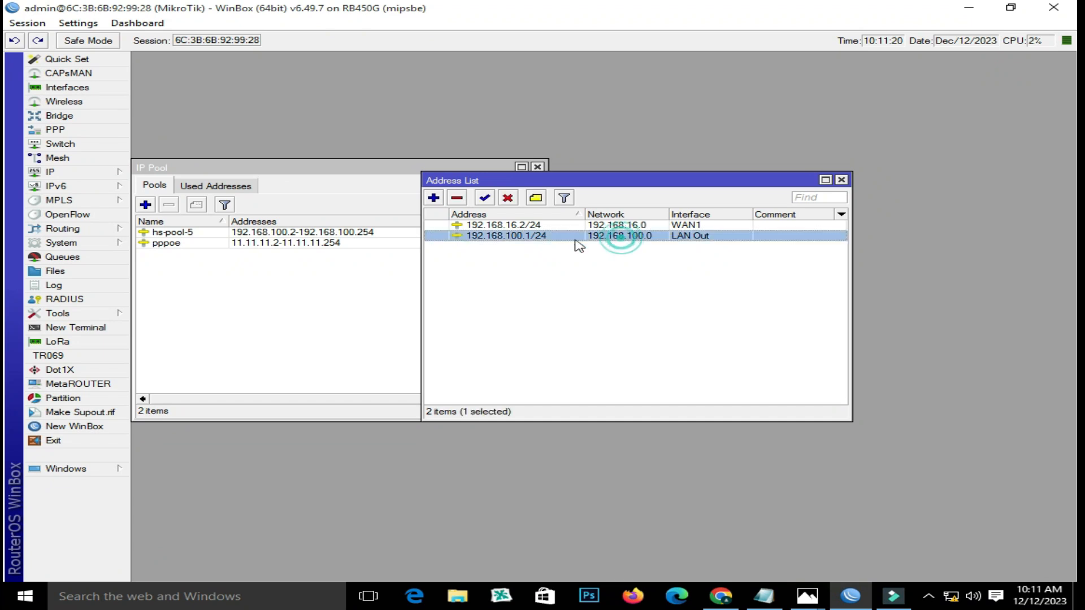
- Log in to a new terminal and run the commands adding 192.168.101.183/24 on WAN2
click(73, 333)
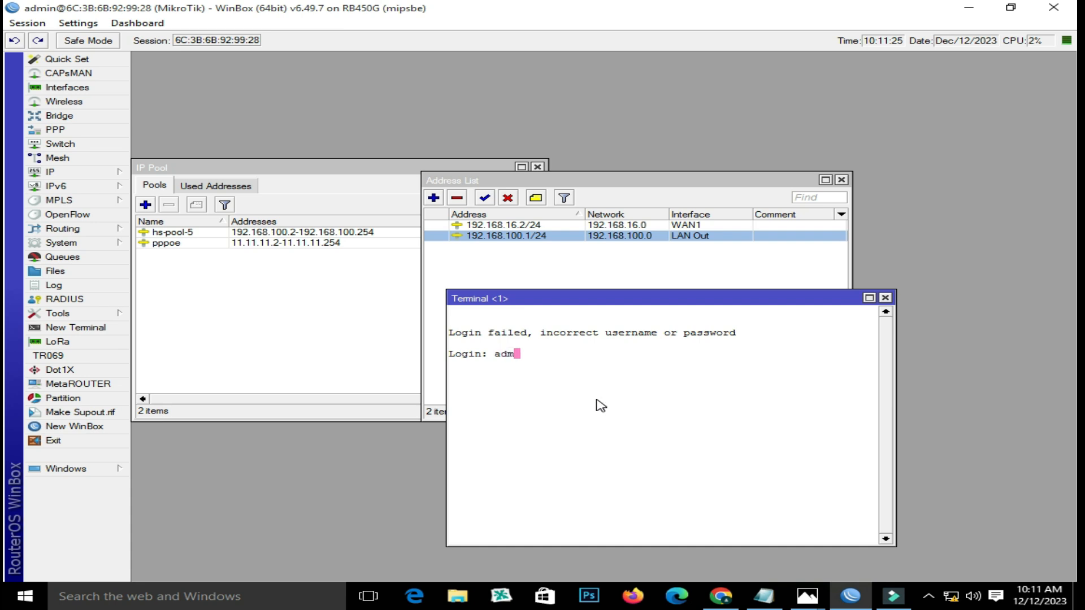
key(BackSpace)
key(BackSpace)
key(BackSpace)
key(BackSpace)
key(Return)
key(Return)
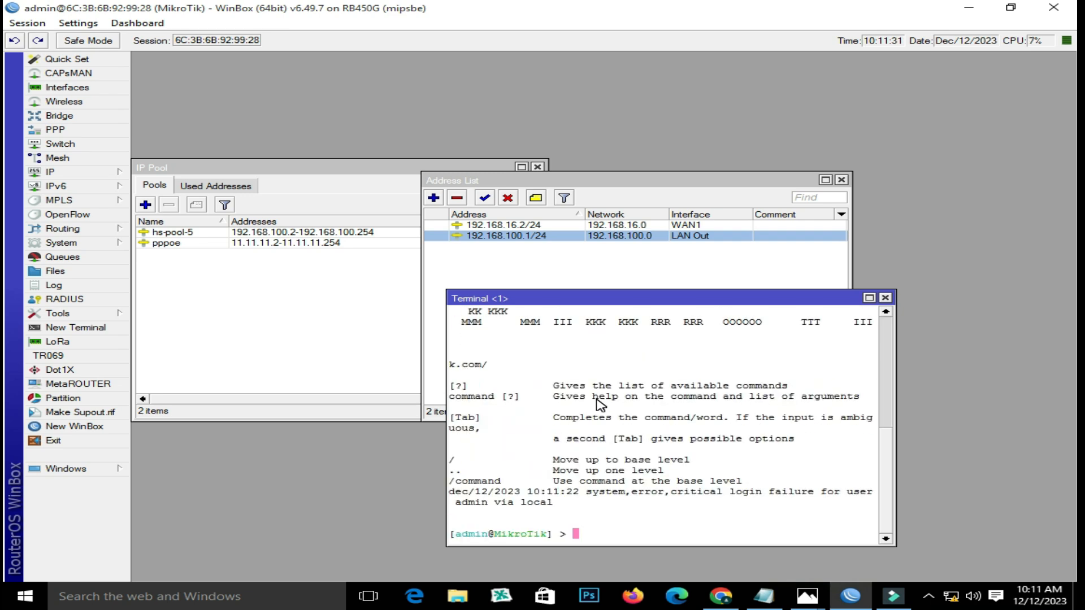
key(ctrl+v)
key(Return)
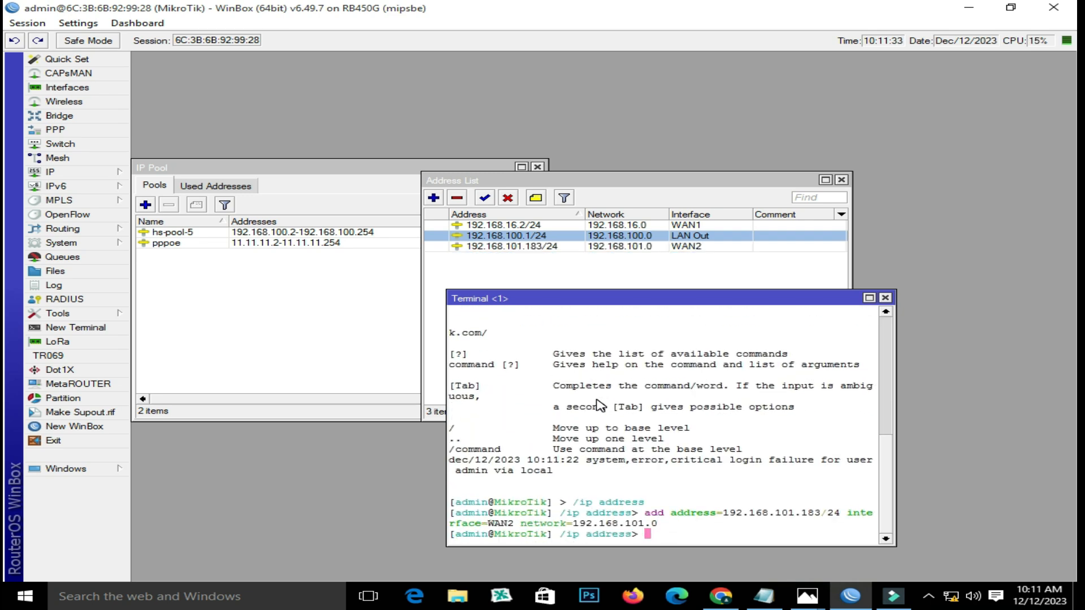
click(885, 297)
- Edit the WAN2 address from 192.168.101.183/24 to 192.168.101.2/24 and apply it
double_click(569, 246)
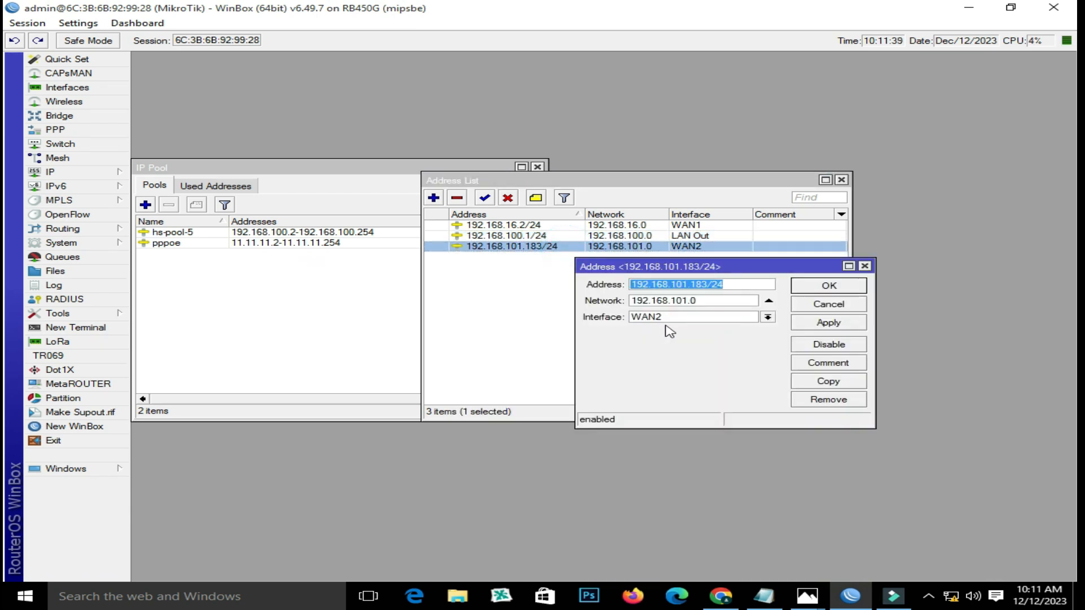
click(705, 286)
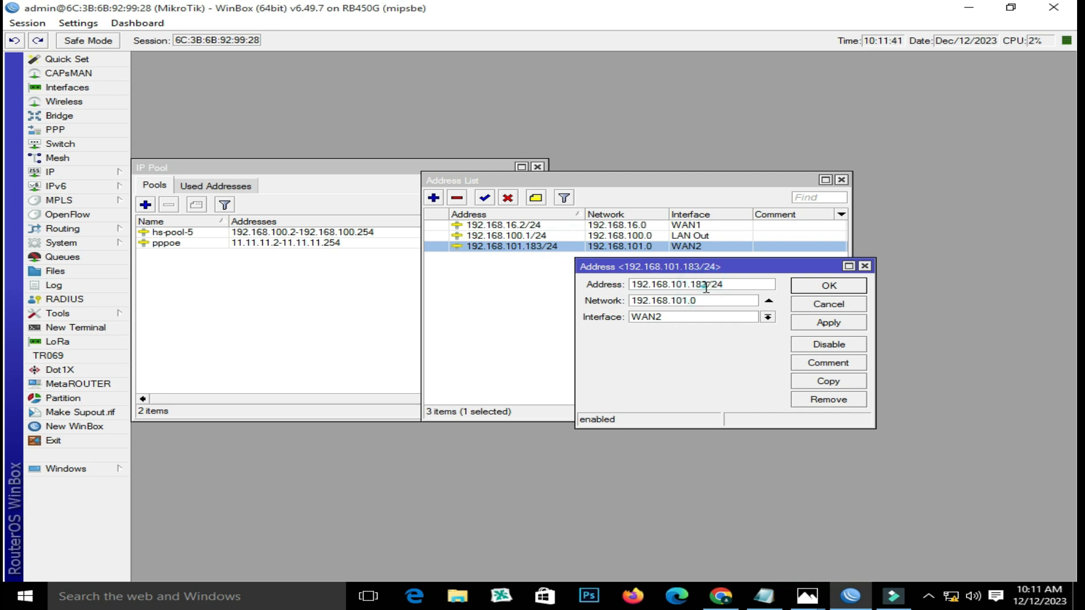
key(BackSpace)
key(BackSpace)
key(BackSpace)
text(2)
click(811, 324)
click(817, 287)
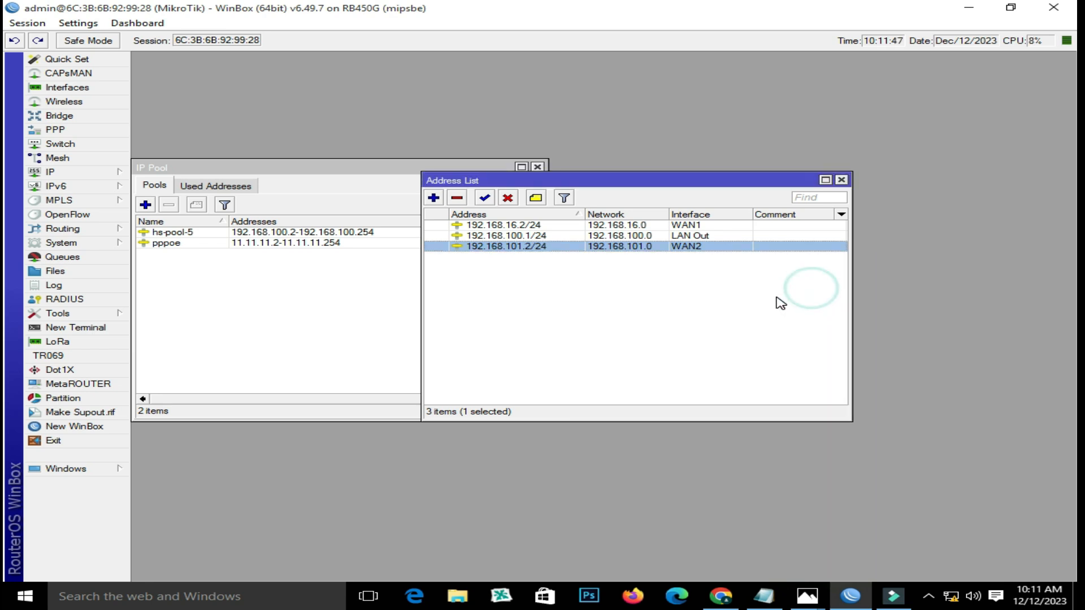
click(664, 306)
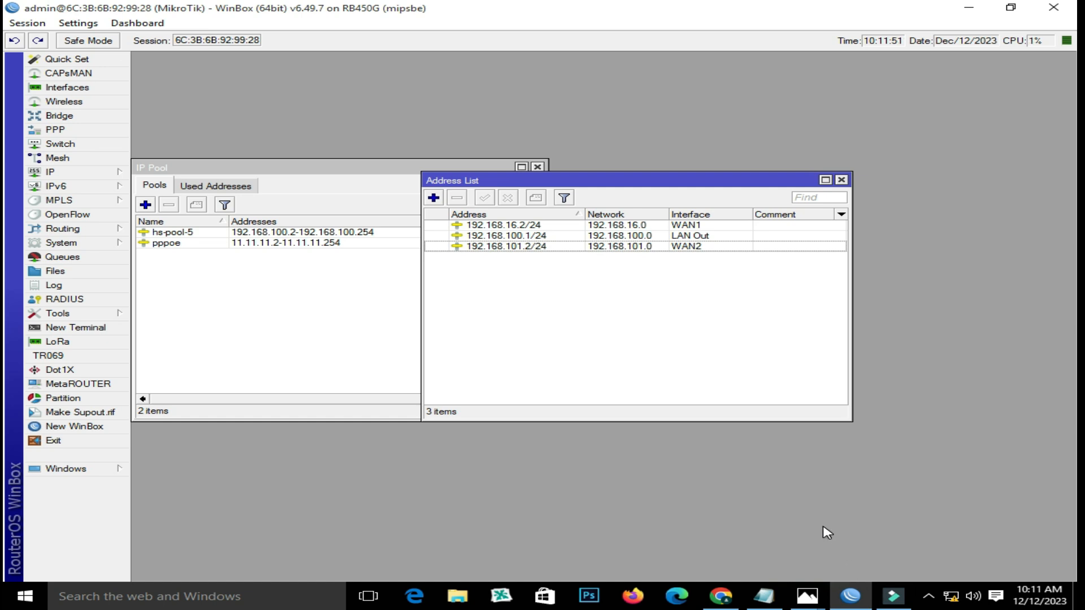
- Rename the pppoe address pool (11.11.11.2-11.11.11.254) to ISP1
click(324, 305)
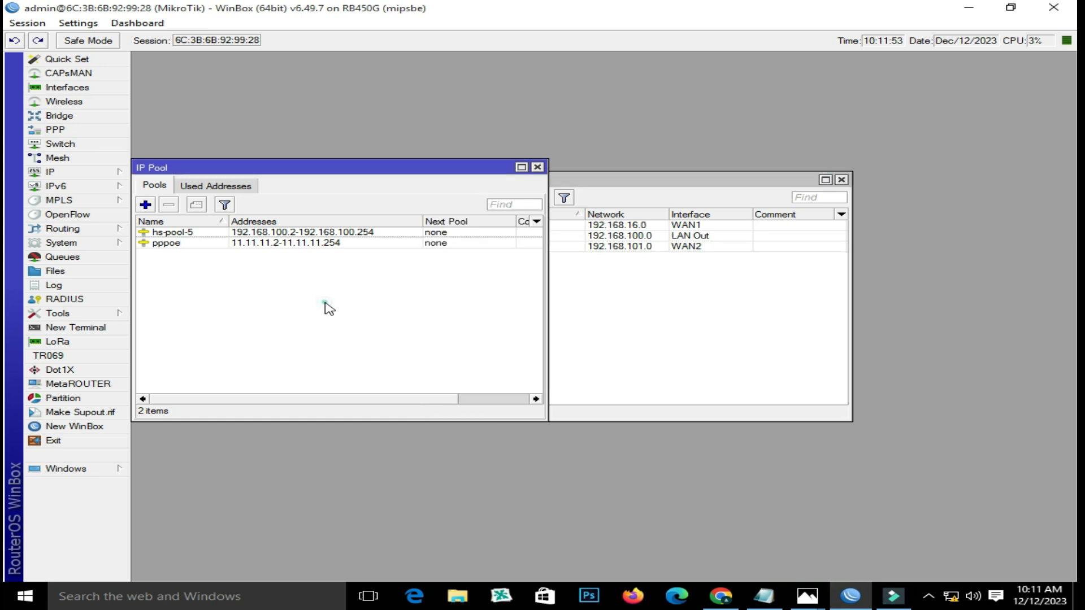
click(195, 232)
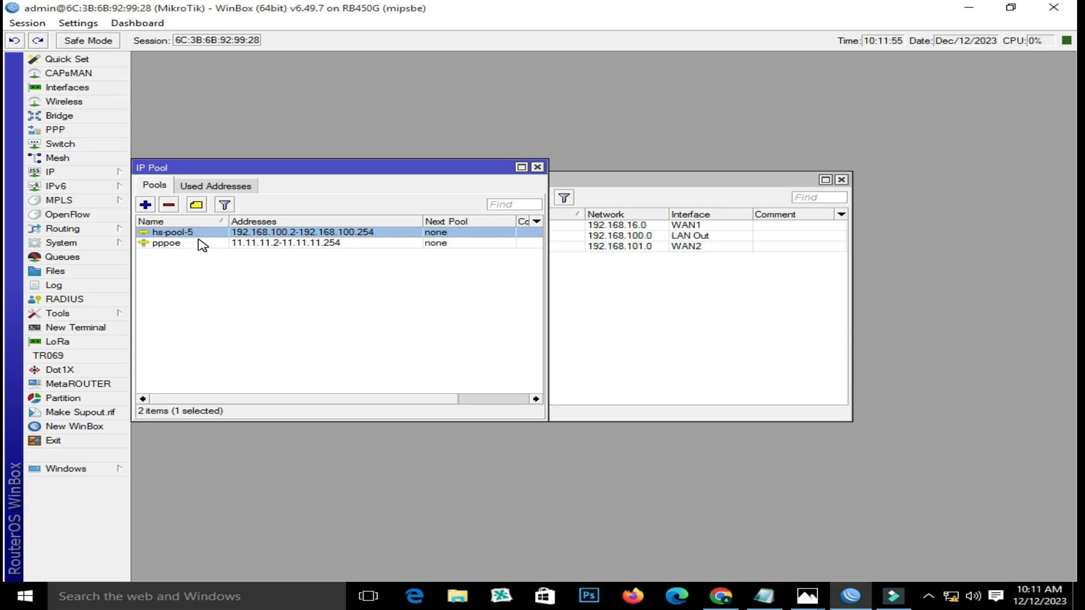
click(236, 244)
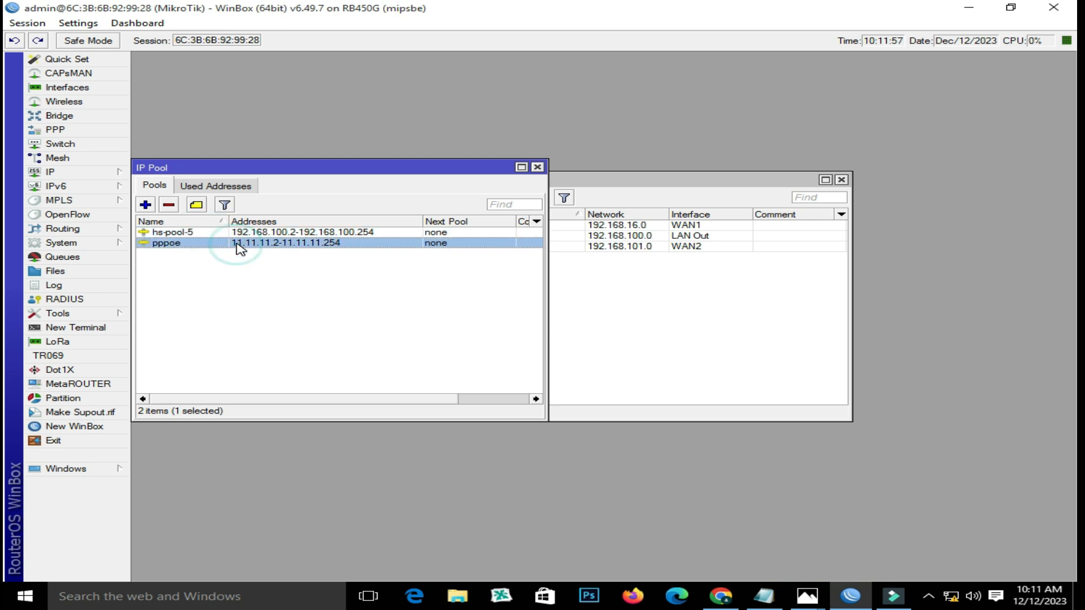
click(235, 243)
click(230, 242)
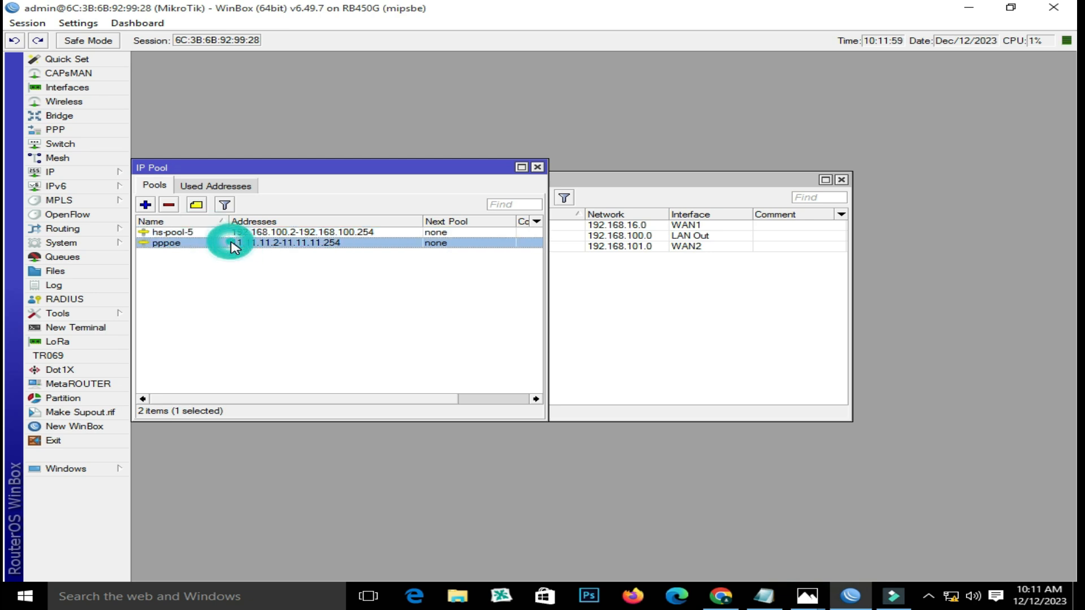
click(227, 232)
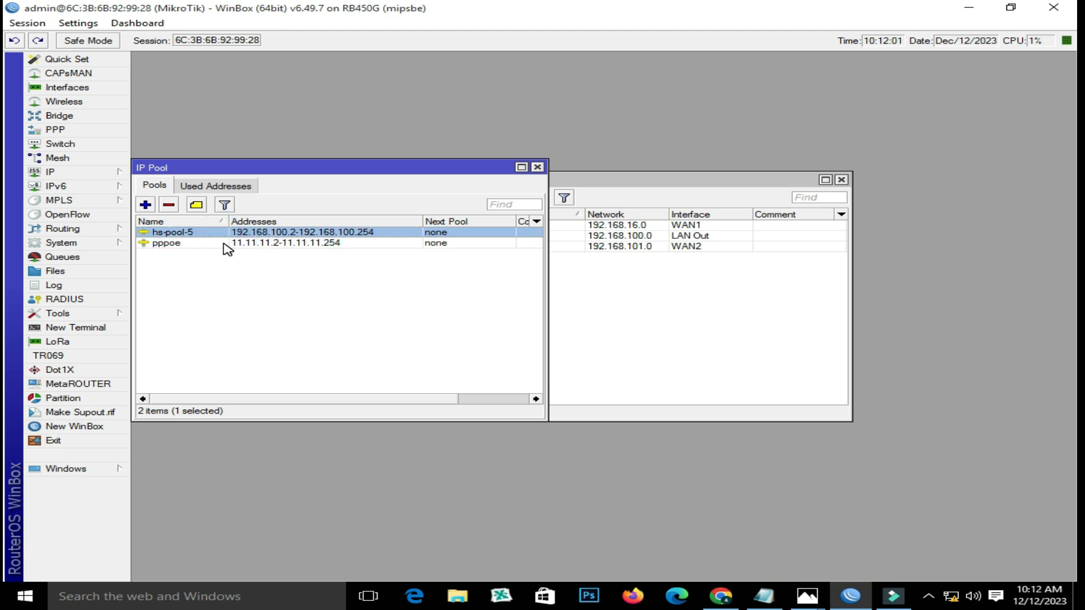
click(222, 244)
double_click(222, 245)
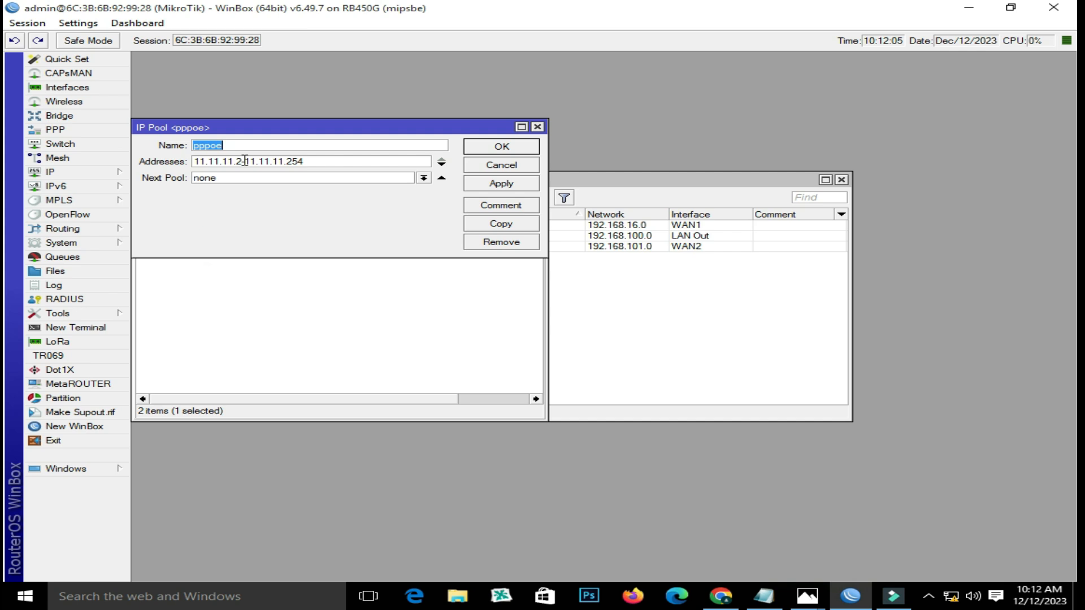
text(l)
drag(307, 135, 648, 132)
click(841, 181)
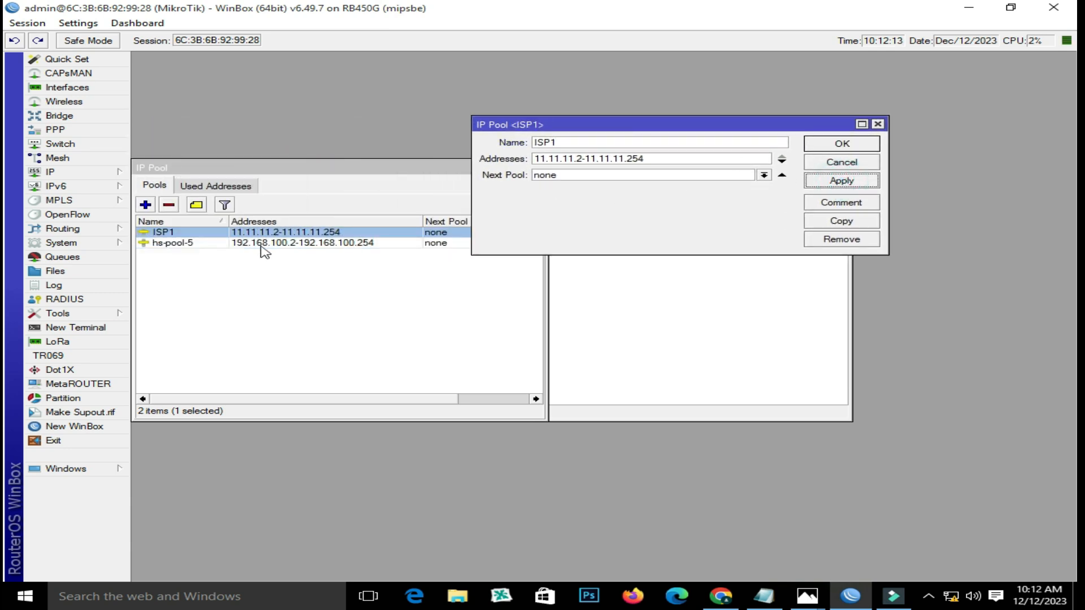
click(835, 146)
- Rename the hs-pool-5 pool (192.168.100.2-192.168.100.254) to ISP2
double_click(215, 245)
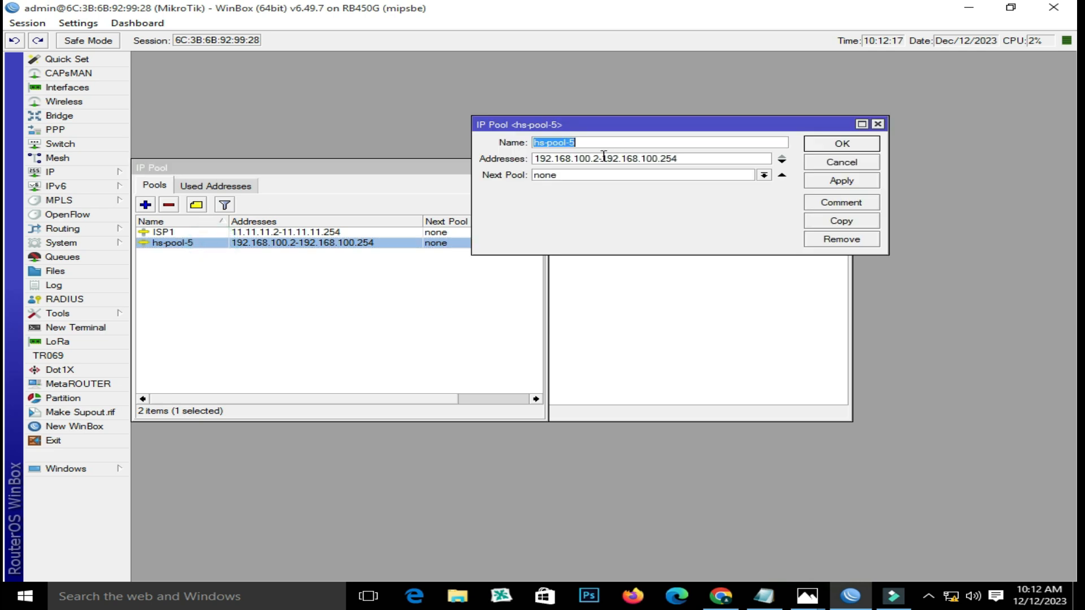
text(I)
click(875, 181)
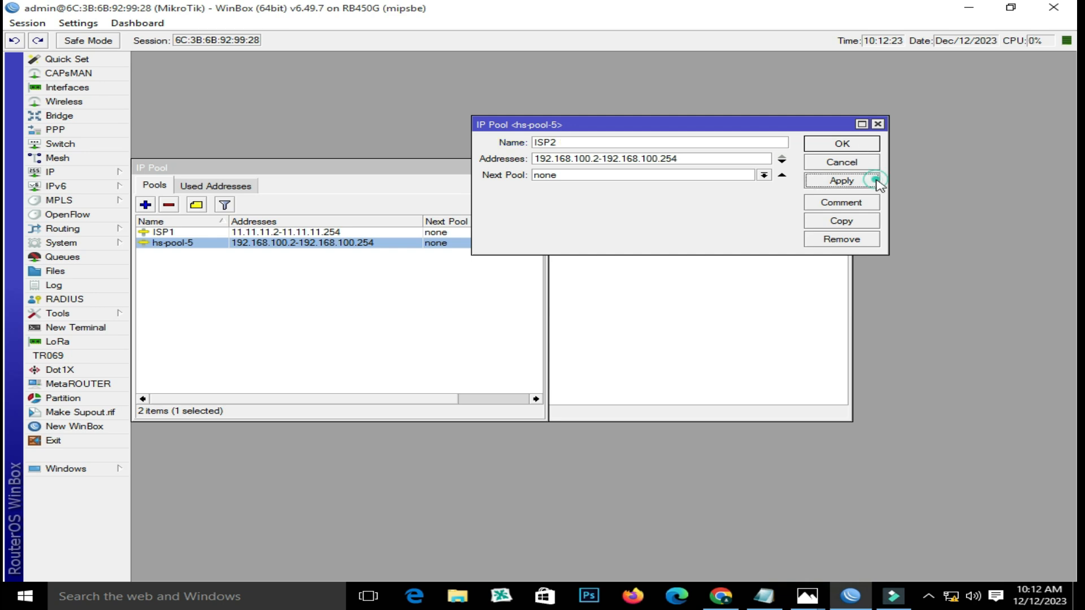
click(840, 145)
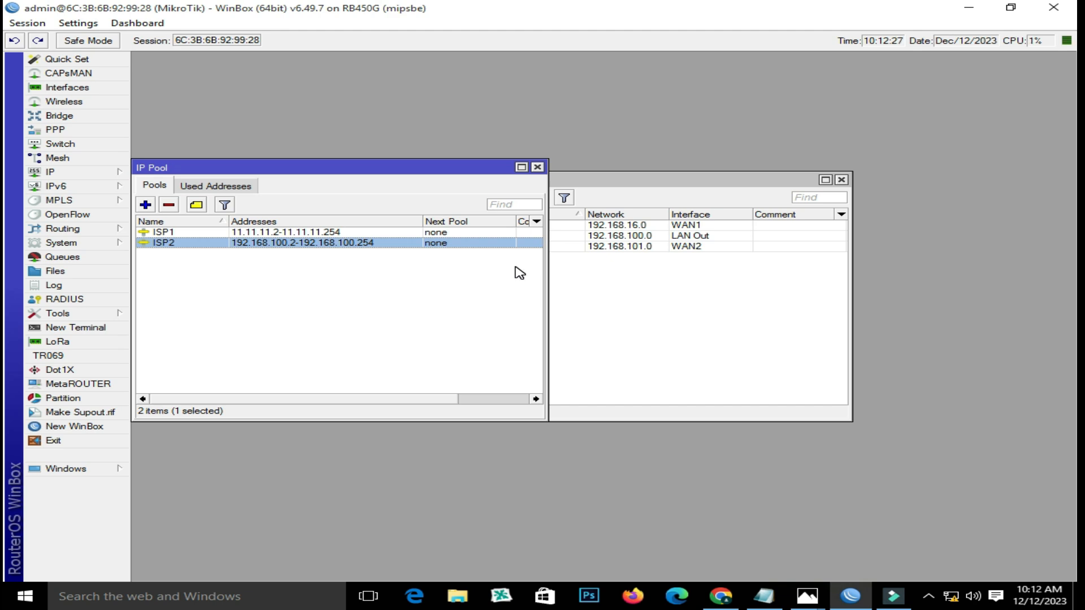
click(248, 233)
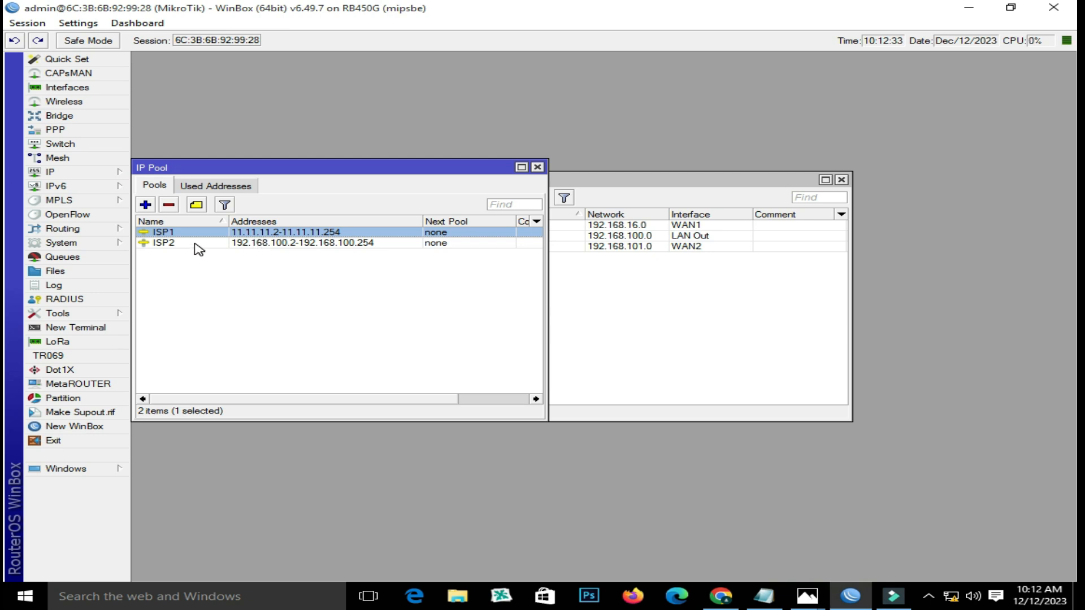
- Copy the ISP2 pool's address range from its pool editor
click(266, 247)
double_click(266, 248)
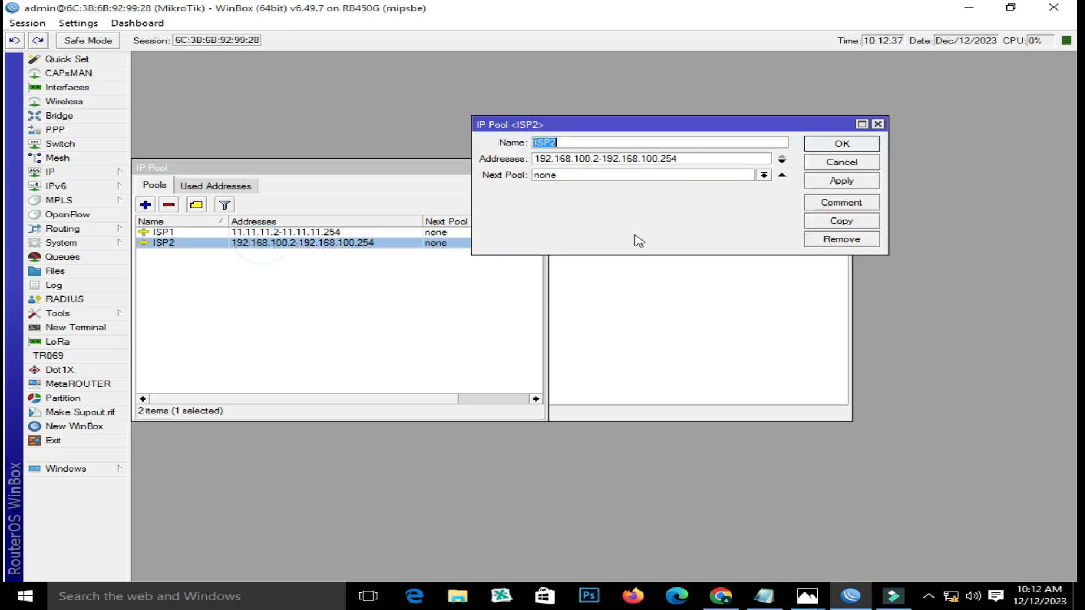
drag(700, 132, 704, 229)
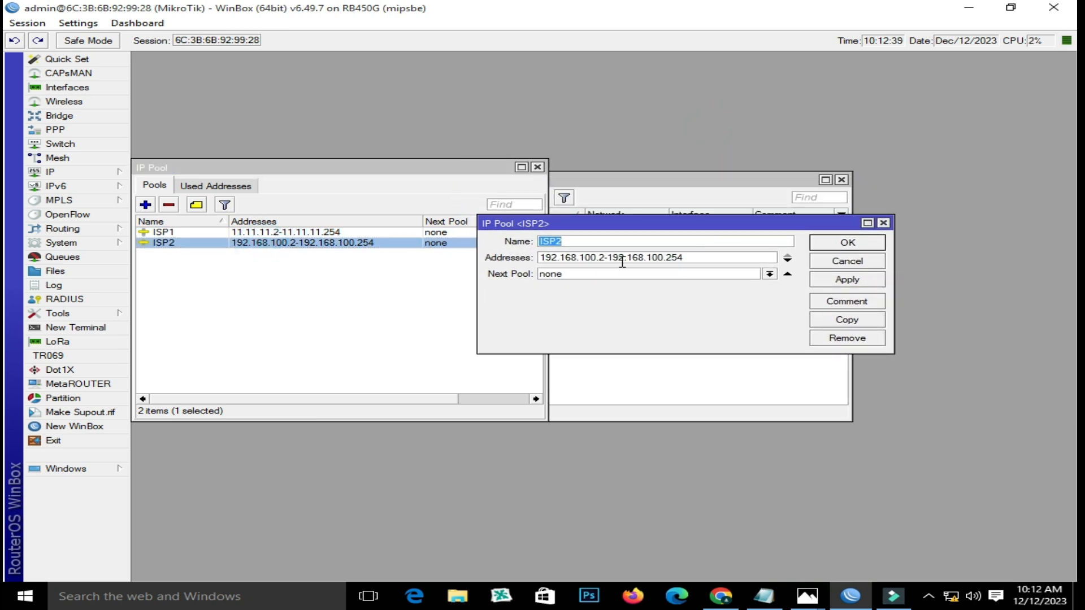
double_click(728, 257)
right_click(595, 259)
click(636, 284)
click(882, 223)
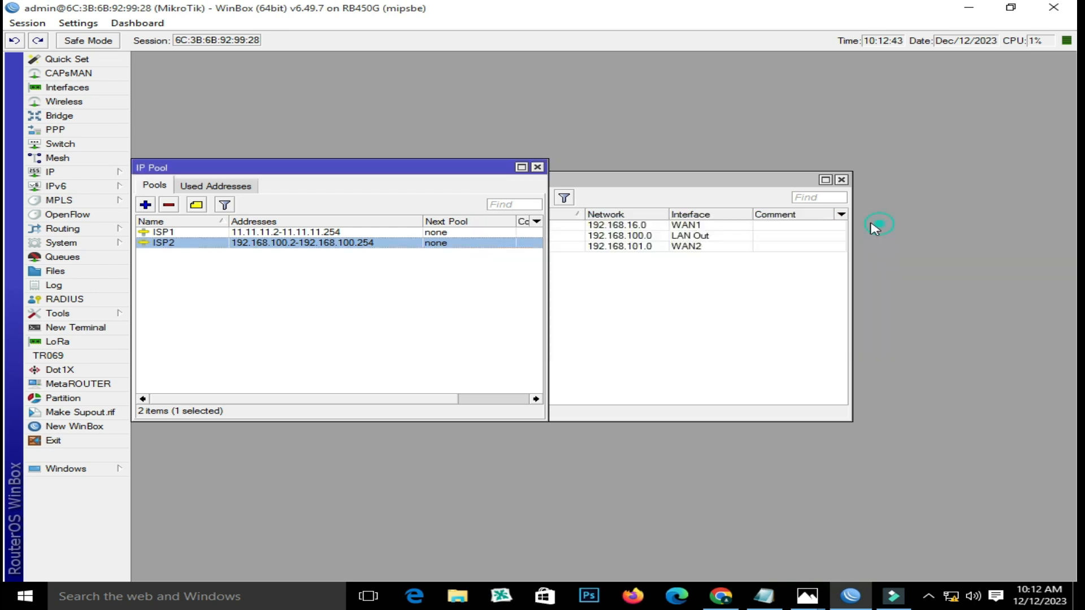
- Paste the range into ISP1 and set it to 192.168.100.2-192.168.100.100
double_click(314, 232)
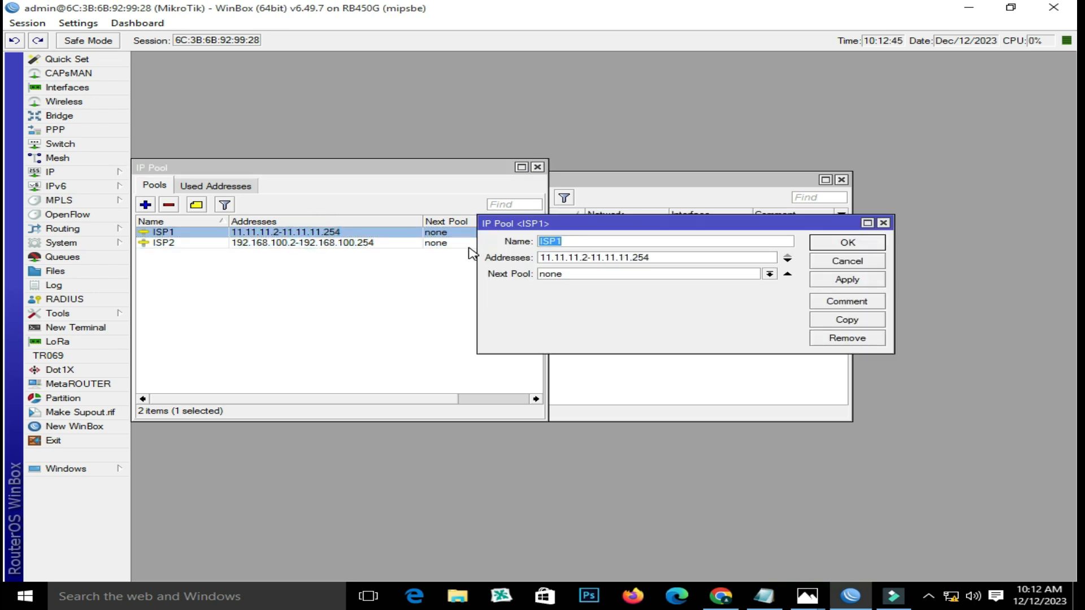
double_click(653, 258)
right_click(583, 254)
click(630, 299)
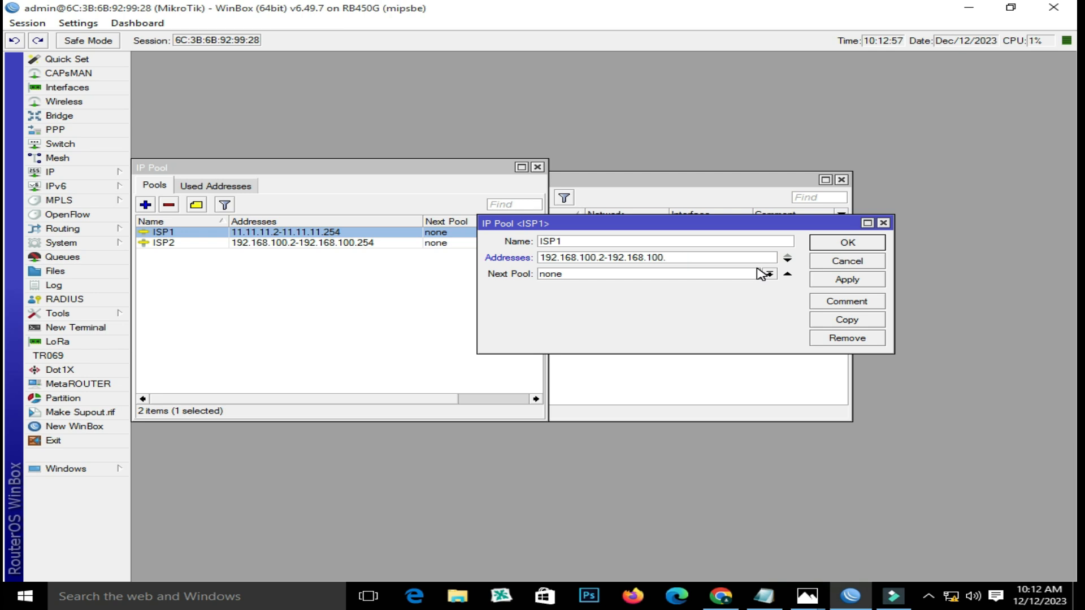
click(847, 279)
click(838, 249)
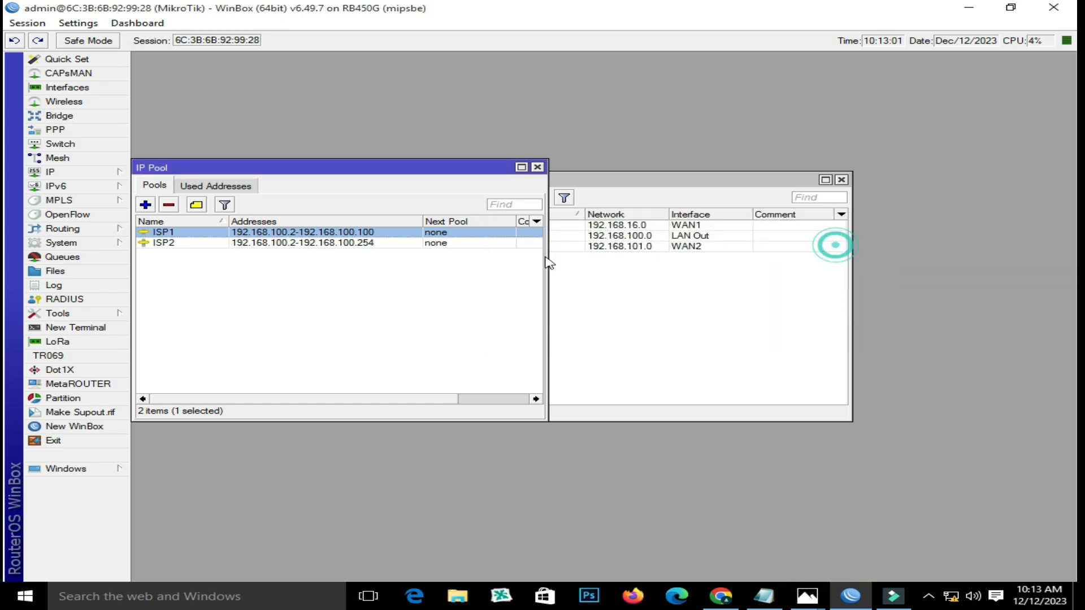
- Change ISP2's range to 192.168.100.101-192.168.100.254
double_click(387, 242)
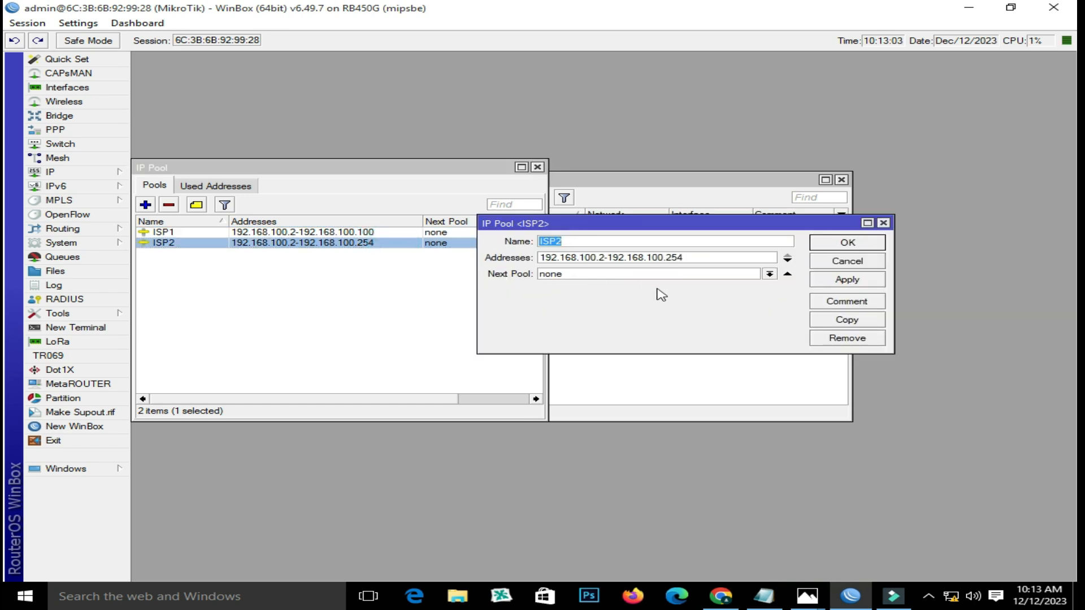
click(601, 257)
key(BackSpace)
text(101)
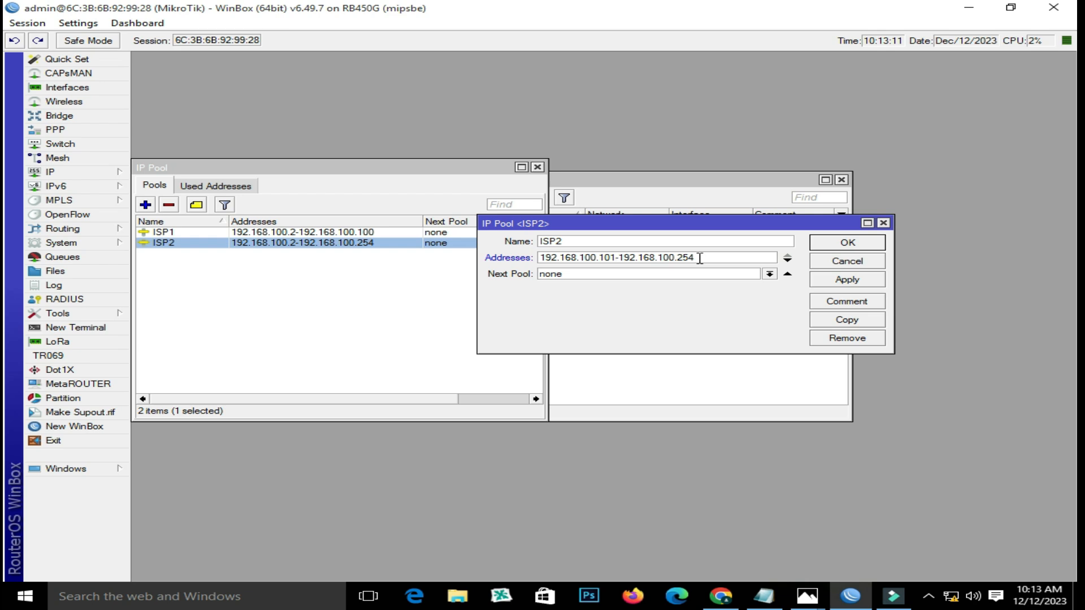
click(834, 282)
click(845, 243)
- Recheck both pools' ranges and close the IP Pool list
click(328, 233)
double_click(329, 232)
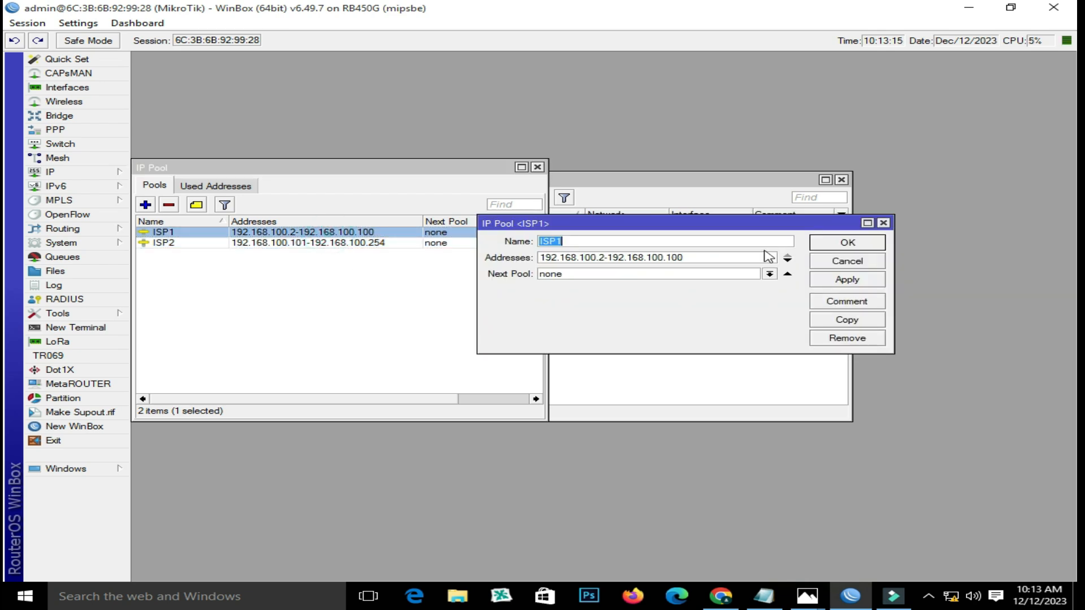
click(600, 257)
double_click(707, 257)
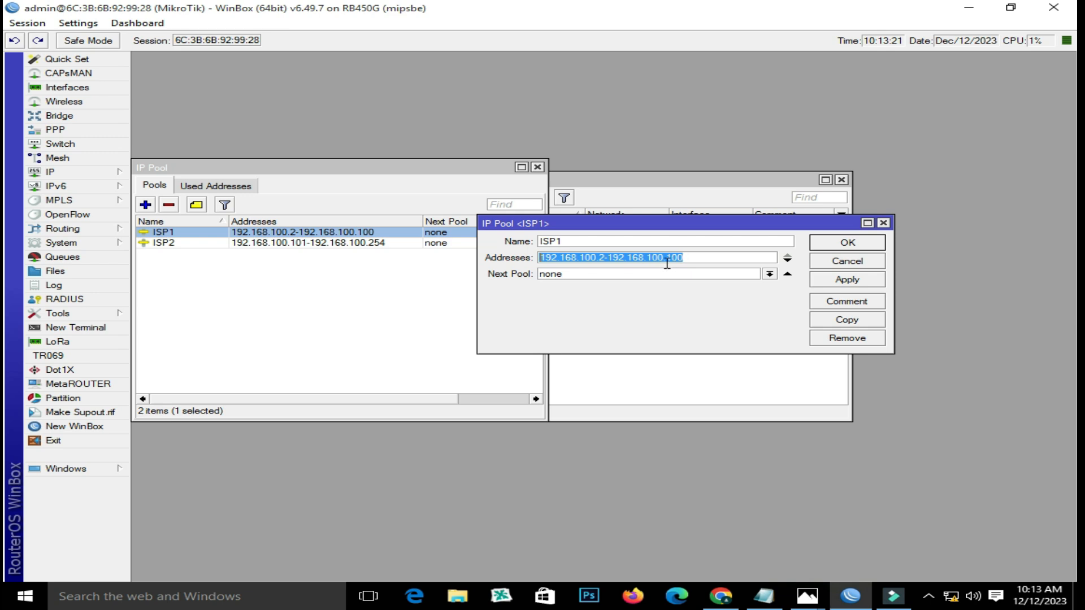
click(828, 243)
double_click(346, 244)
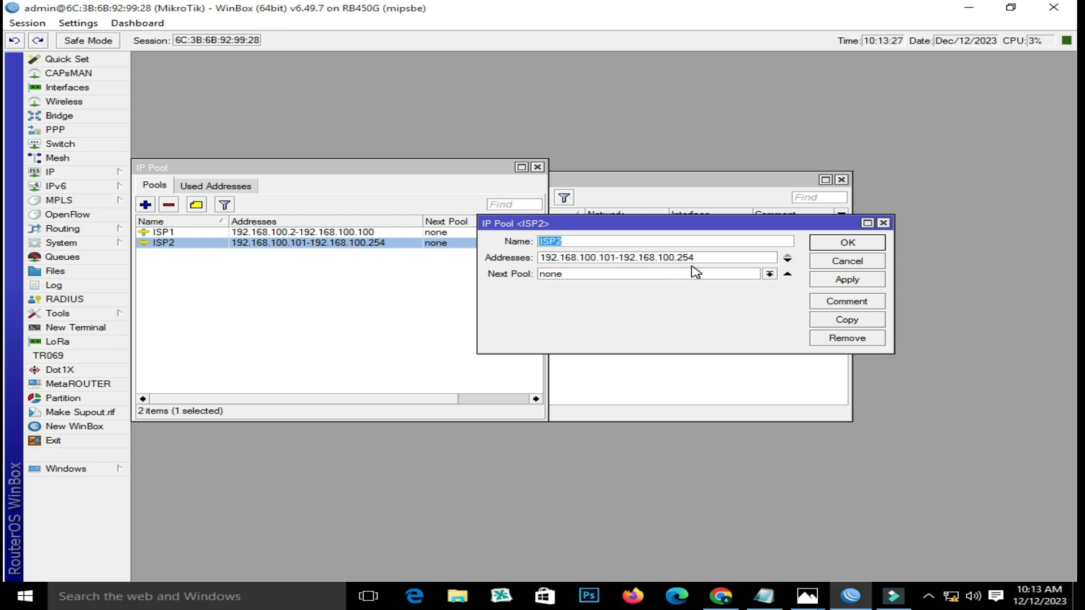
click(825, 244)
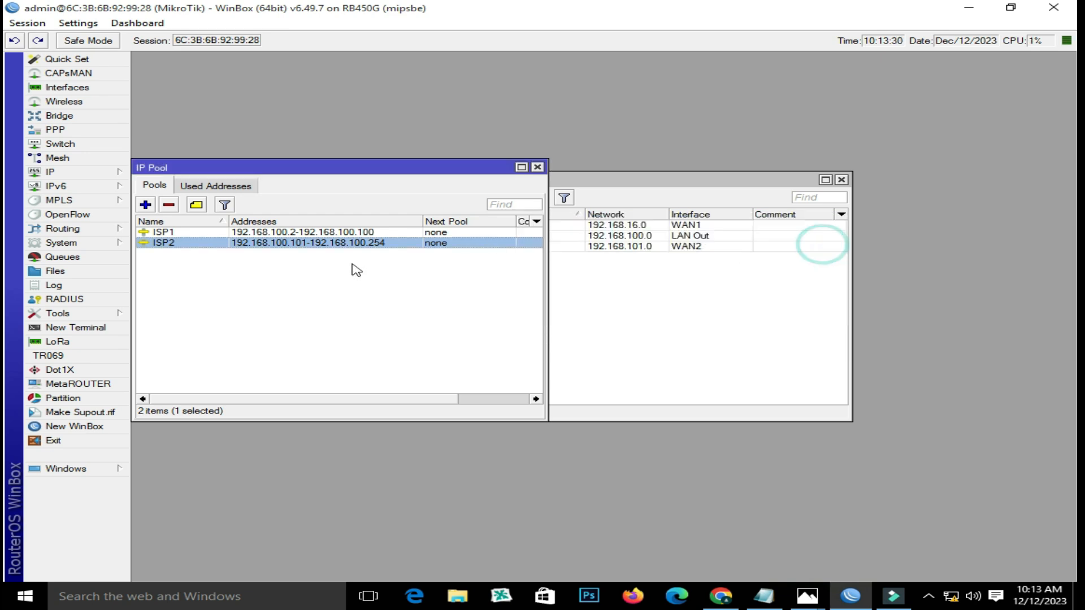
click(538, 168)
- Copy the ISP1 pool's range 192.168.100.2-192.168.100.100 from WinBox's IP Pool list
click(764, 597)
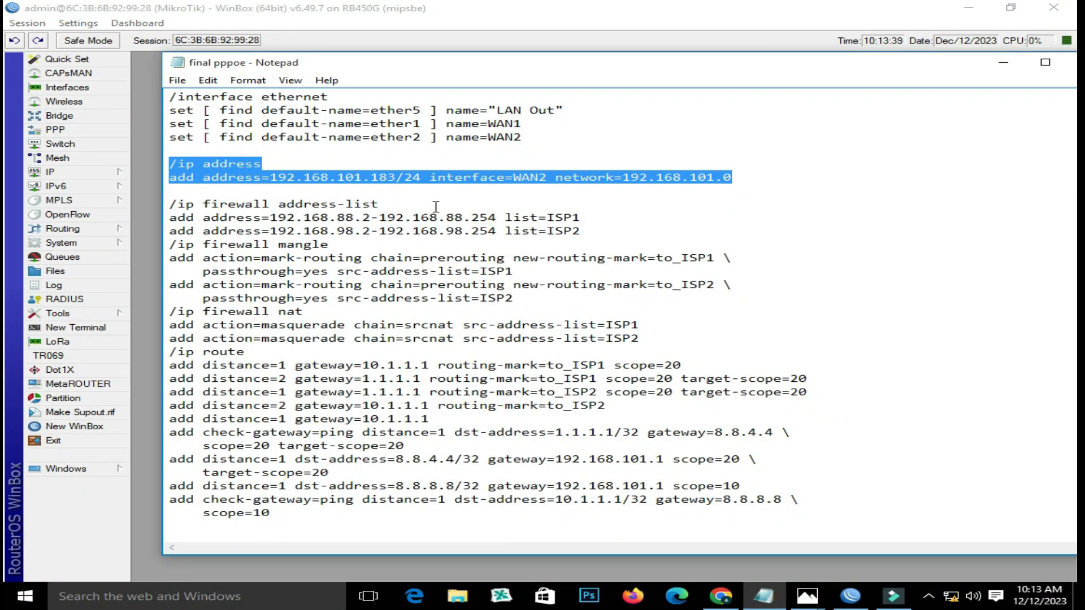
click(436, 207)
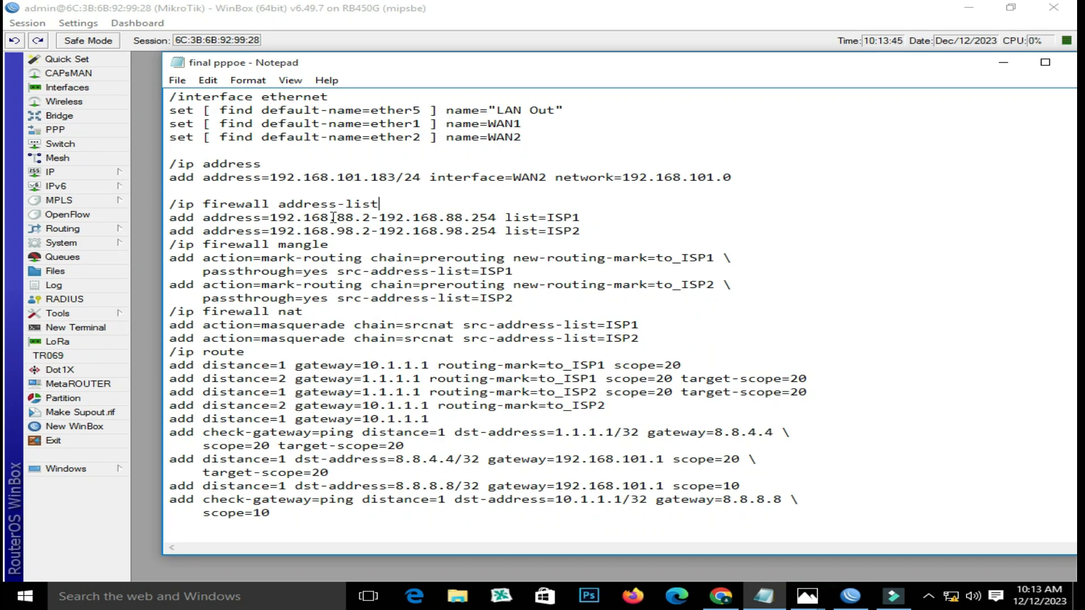
drag(271, 218, 452, 217)
click(661, 74)
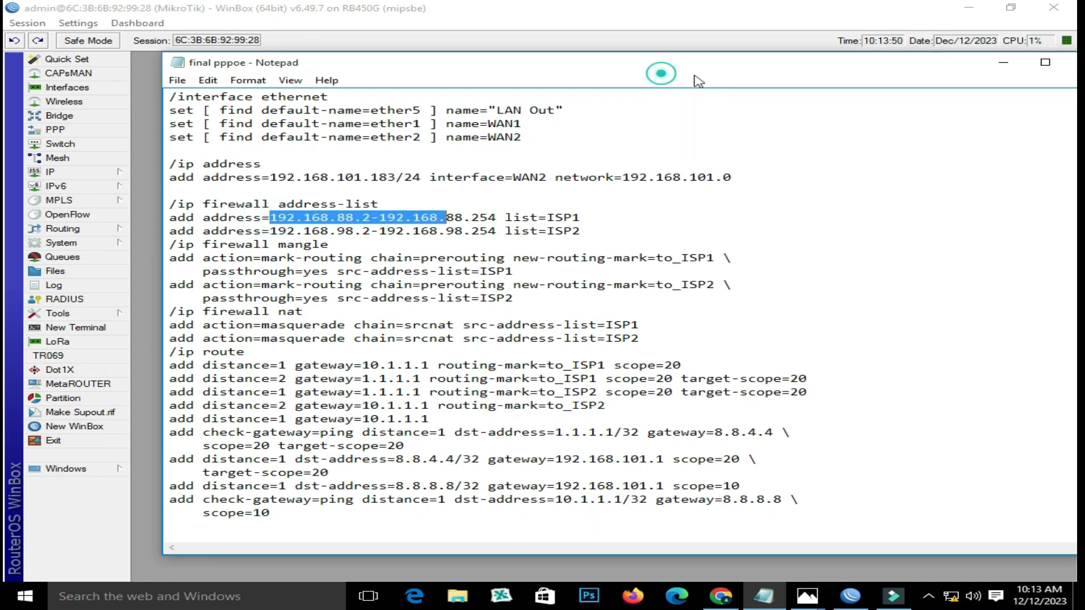
click(148, 142)
click(68, 173)
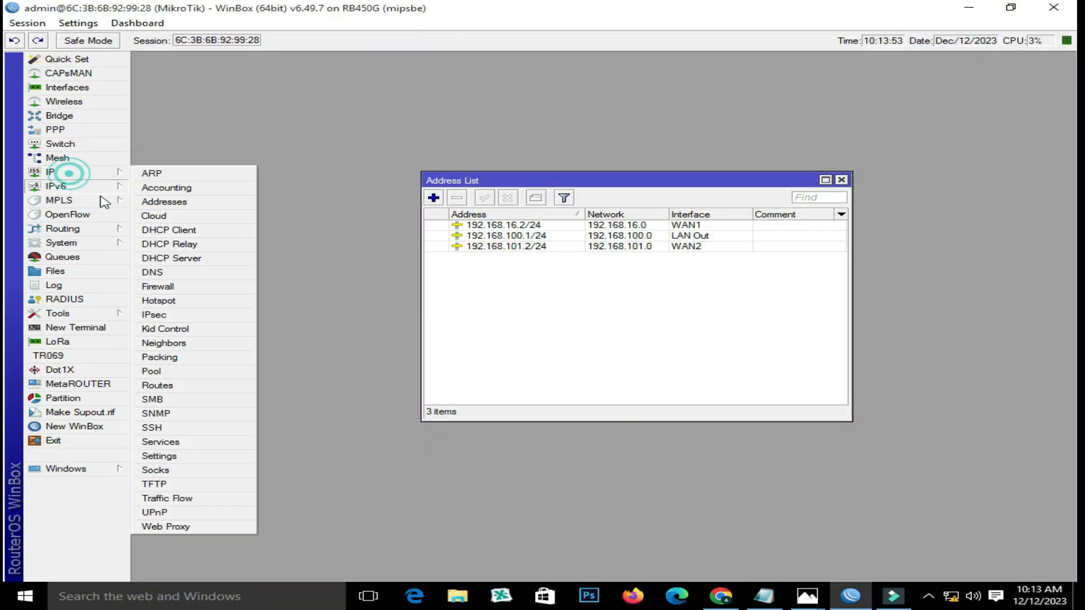
click(196, 369)
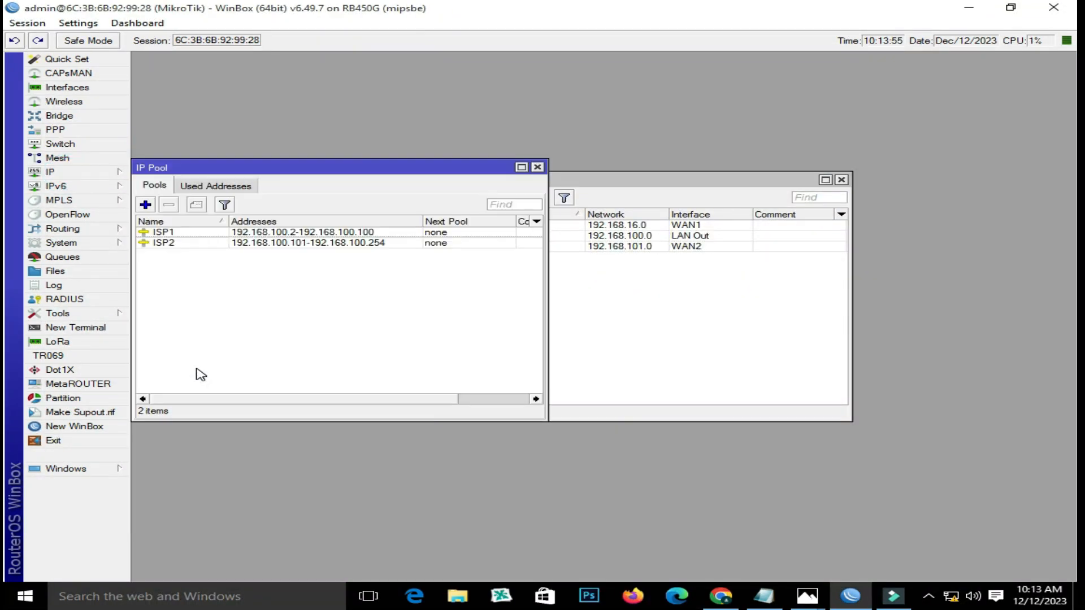
double_click(240, 232)
triple_click(712, 254)
right_click(594, 256)
click(634, 279)
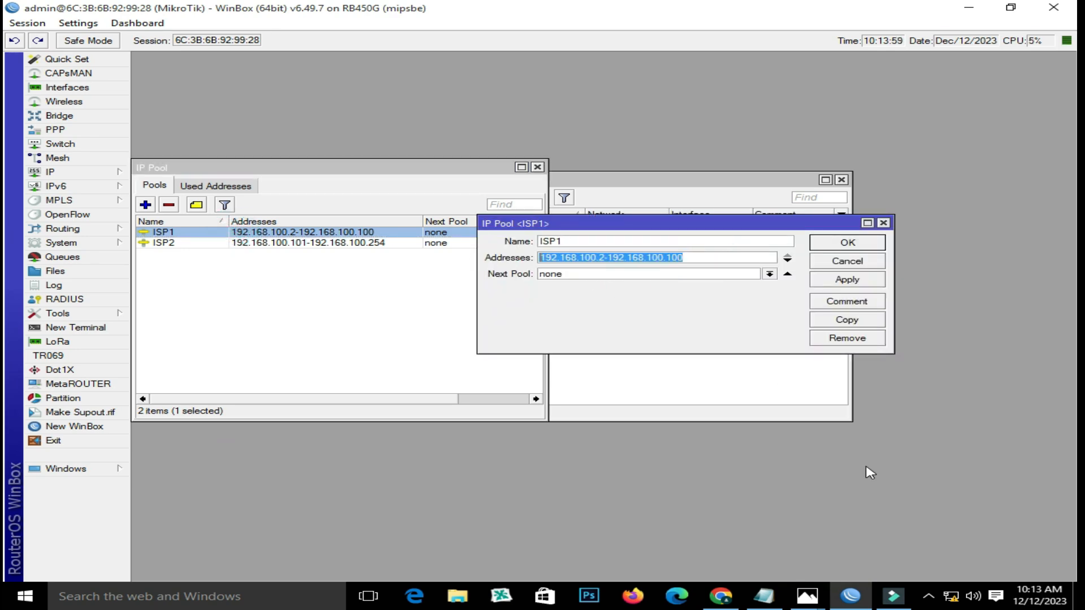
- Paste it over the script's old ISP1 address-list range in Notepad
click(850, 599)
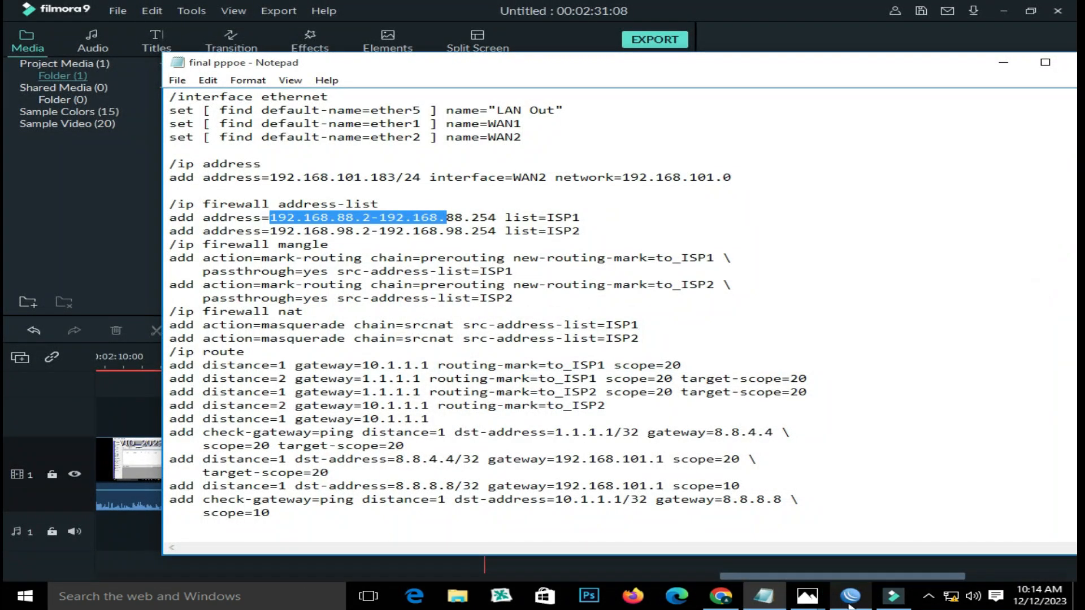
click(850, 600)
click(770, 600)
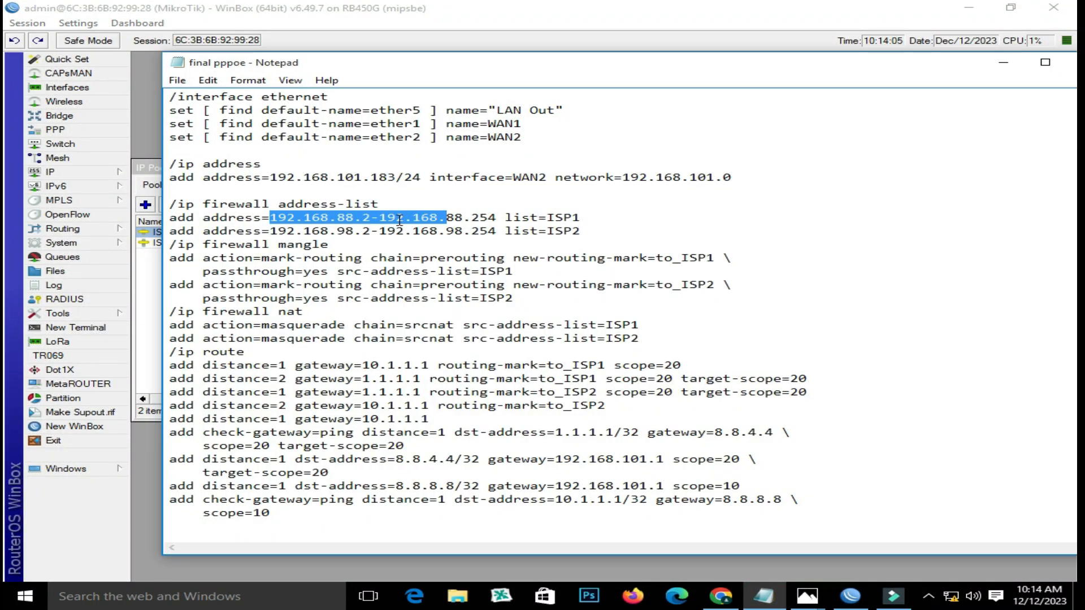
drag(496, 217, 278, 217)
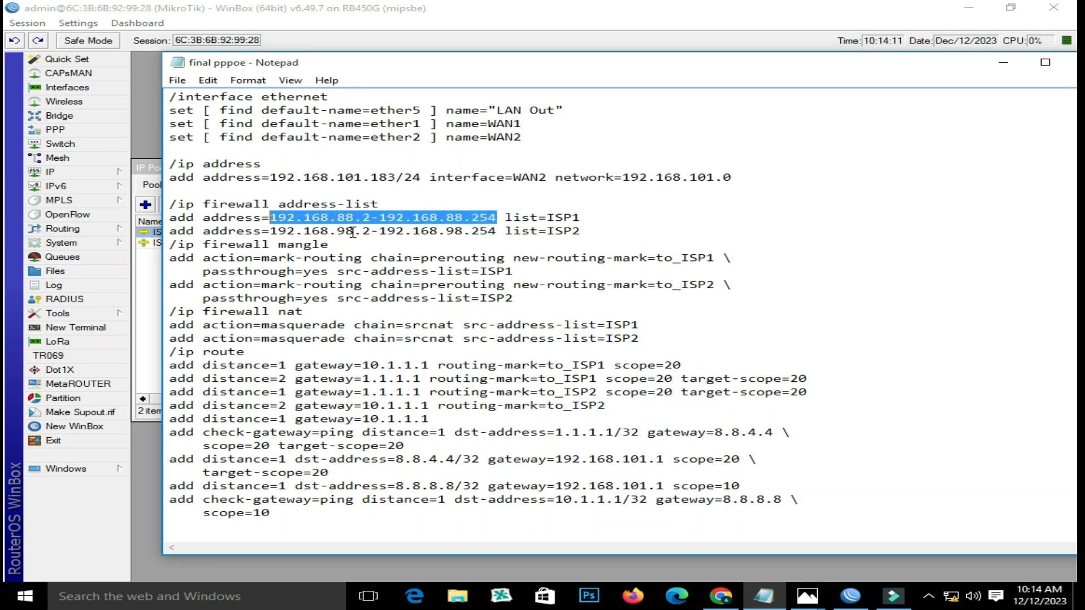
right_click(372, 221)
click(440, 279)
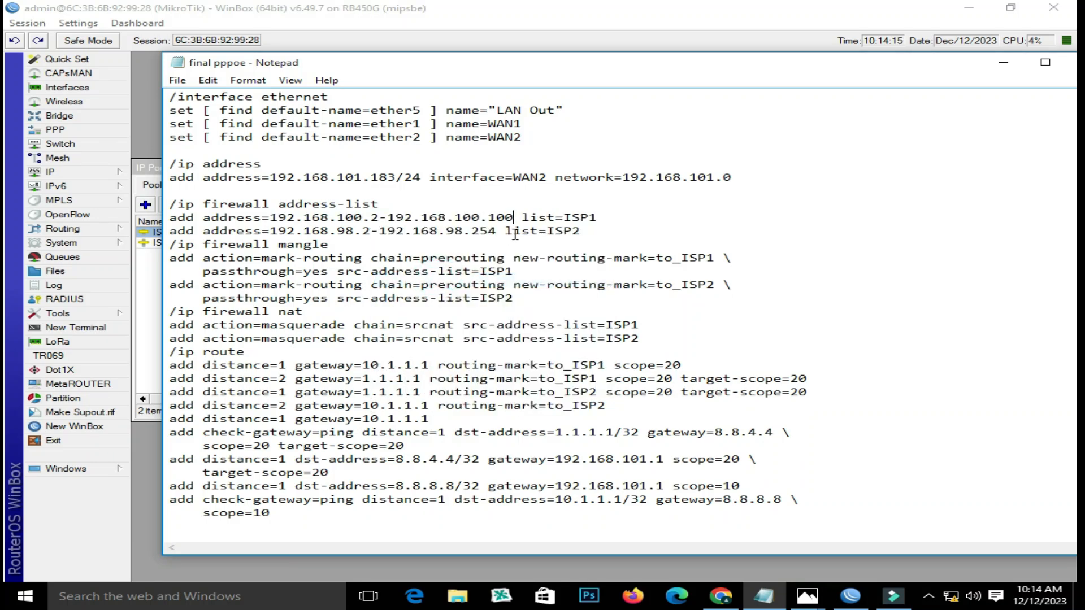
- Copy ISP2's pool range 192.168.100.101-192.168.100.254 over the script's ISP2 address-list range
click(851, 596)
double_click(329, 244)
click(726, 274)
double_click(726, 273)
right_click(582, 273)
click(625, 294)
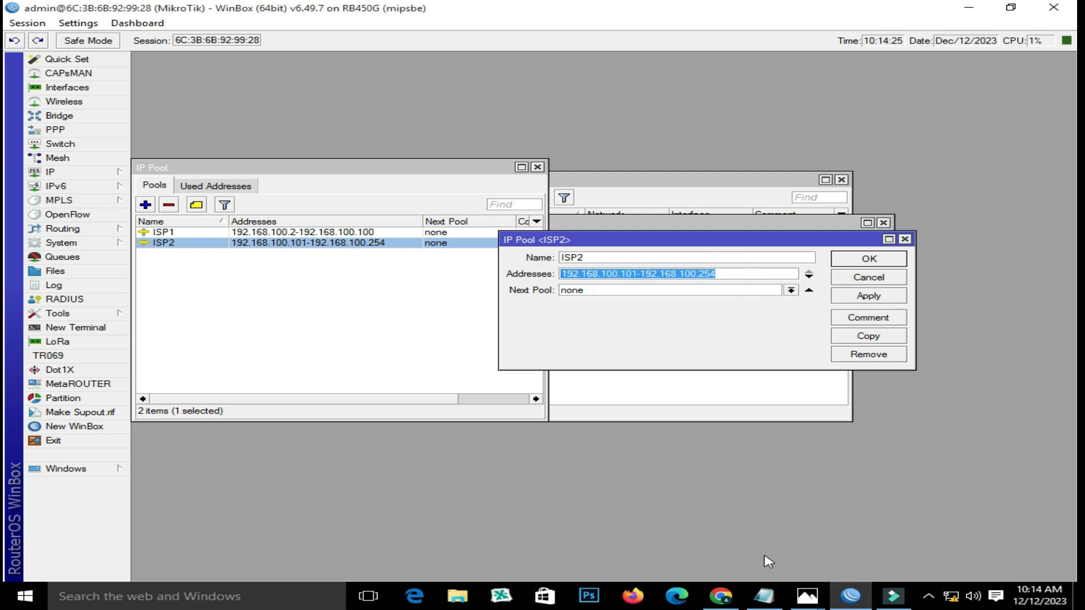
click(764, 596)
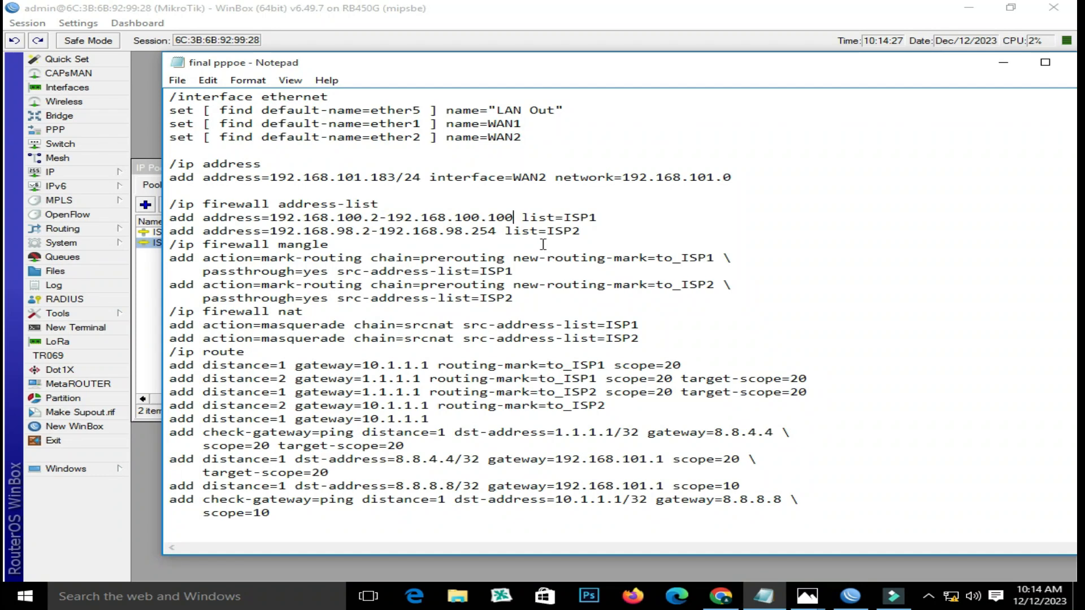
drag(496, 230, 281, 228)
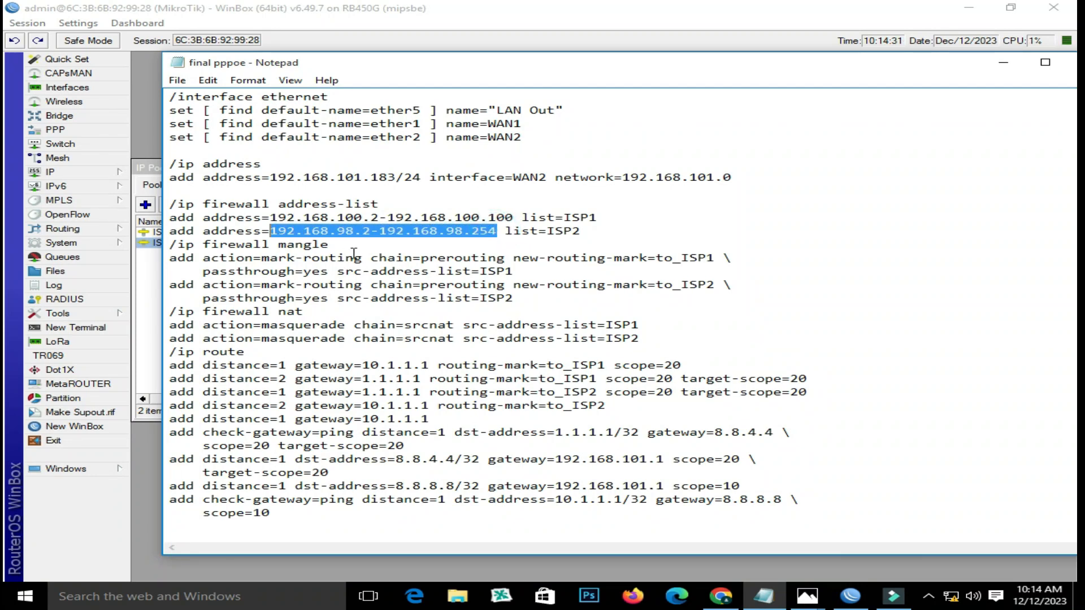
right_click(364, 232)
click(453, 295)
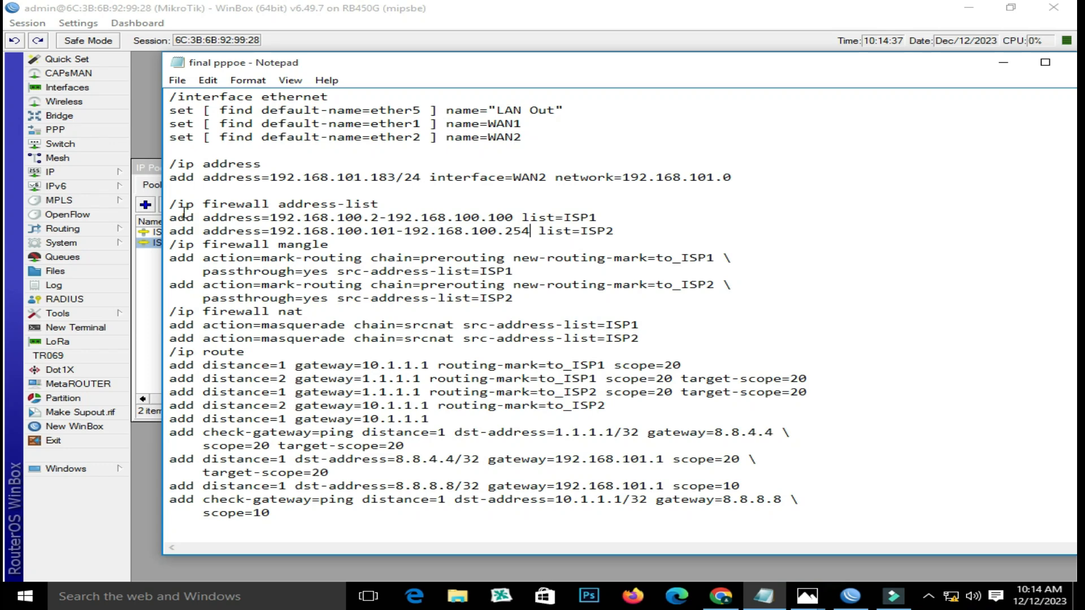
- Copy the three firewall address-list lines from the script
drag(169, 204, 616, 229)
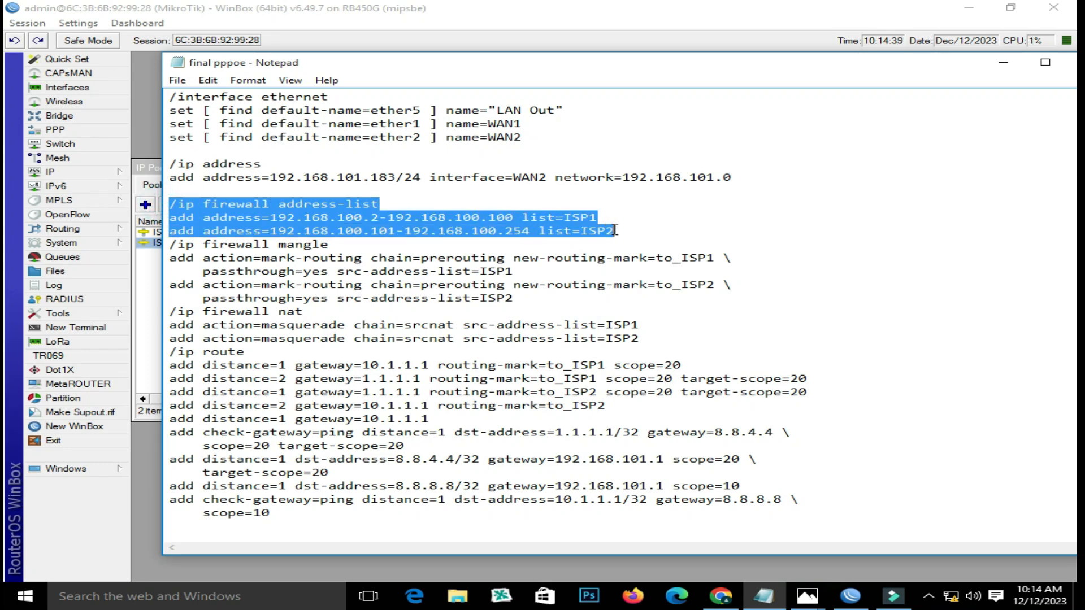
right_click(525, 222)
click(565, 270)
click(850, 596)
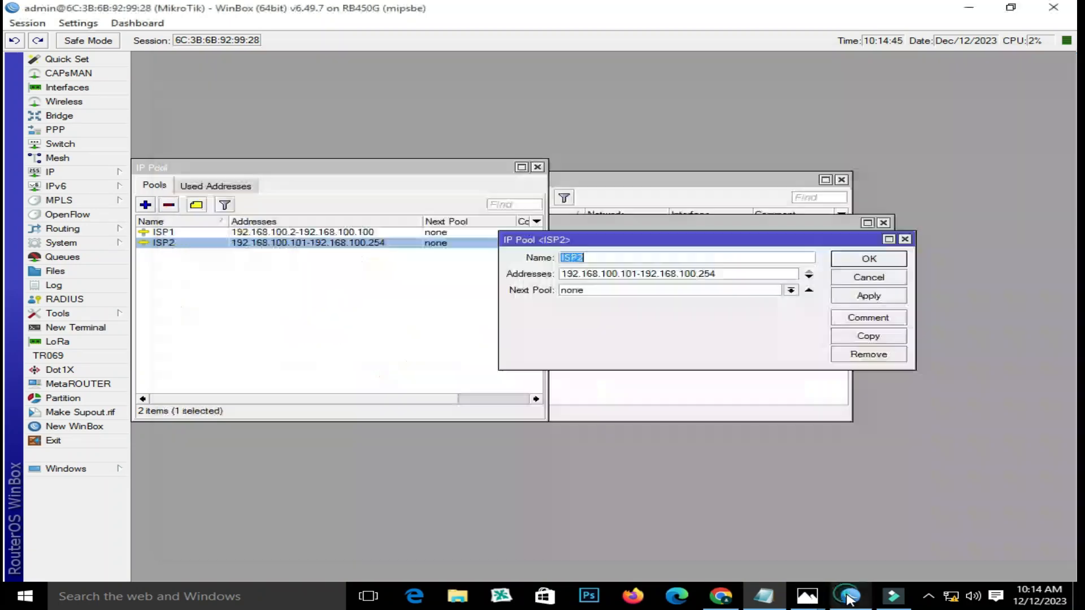
- Log into a new terminal, run the pasted ISP1/ISP2 address-list commands, and close it
click(76, 327)
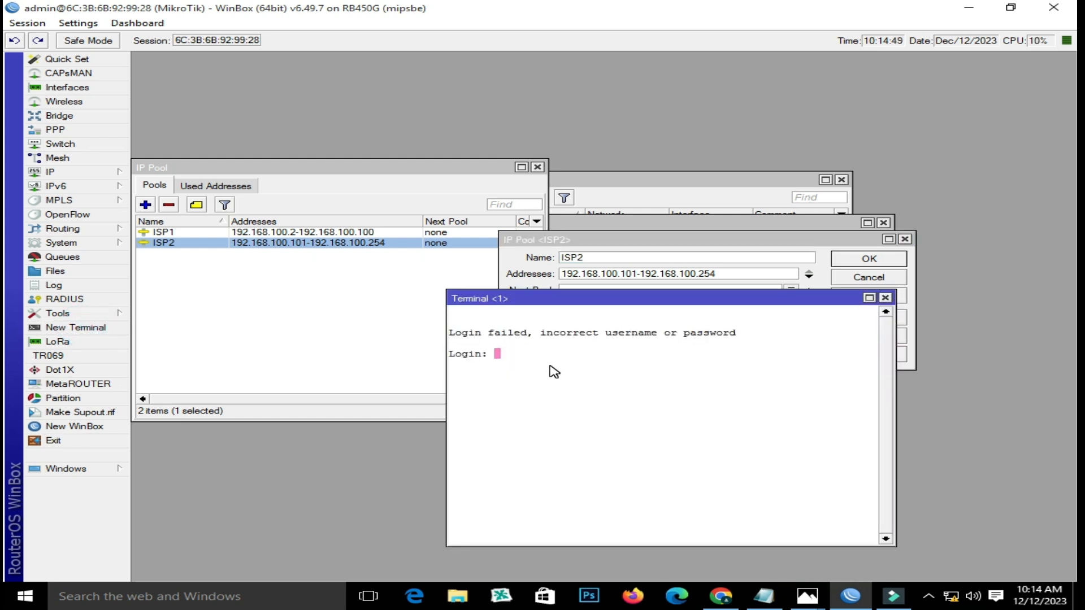
text(admin)
key(Tab)
key(Return)
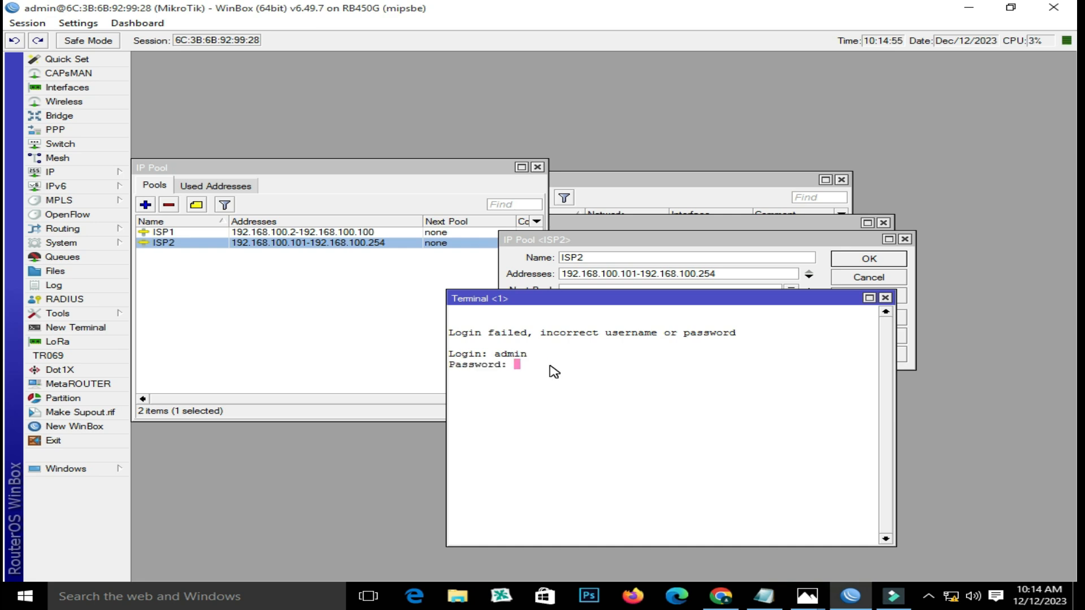
key(Return)
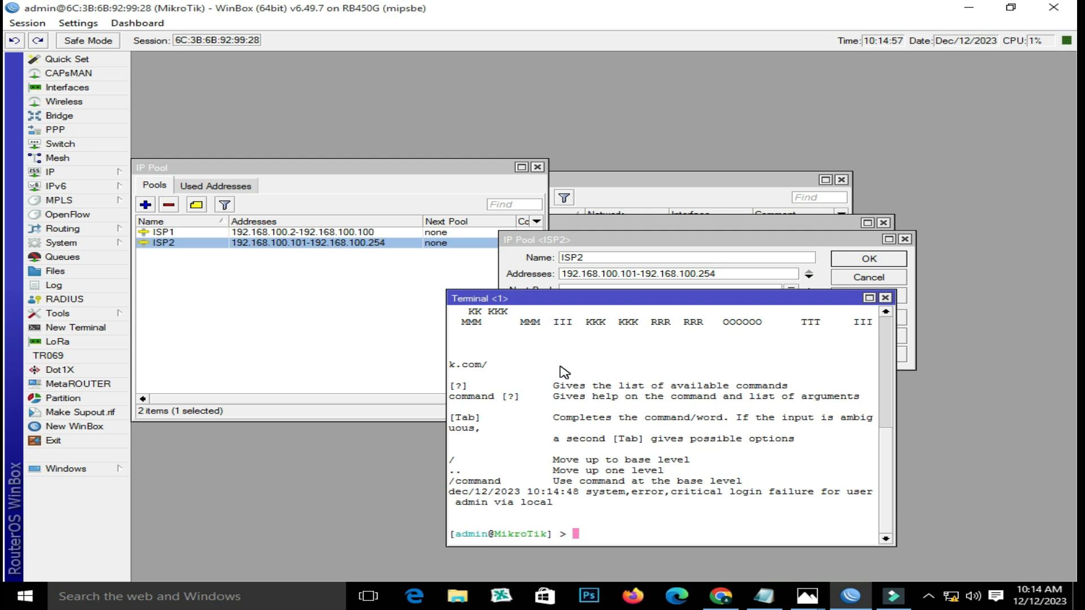
key(ctrl+v)
key(Return)
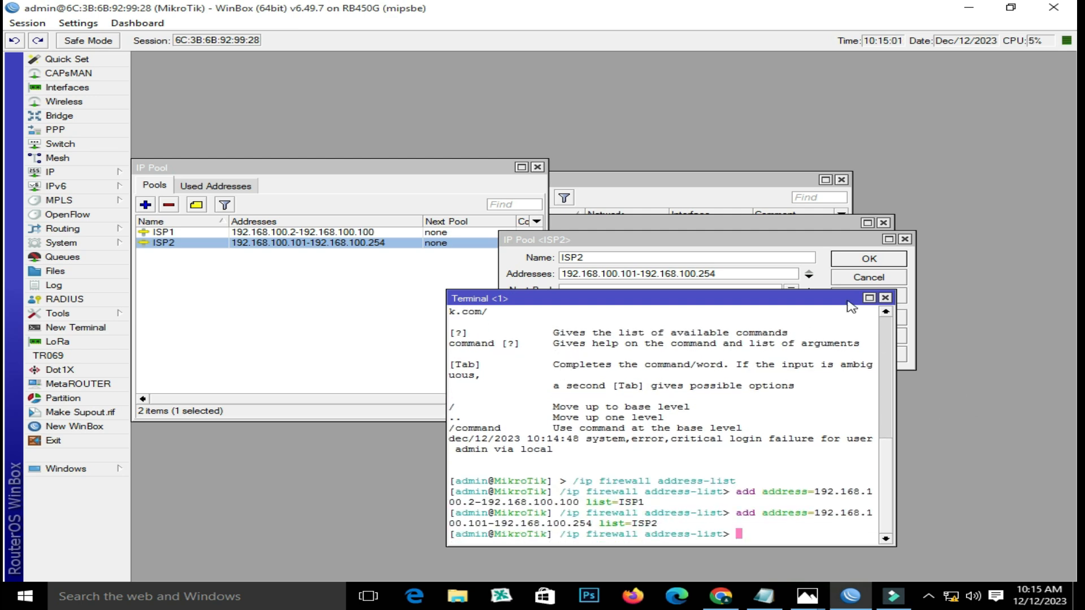
click(885, 298)
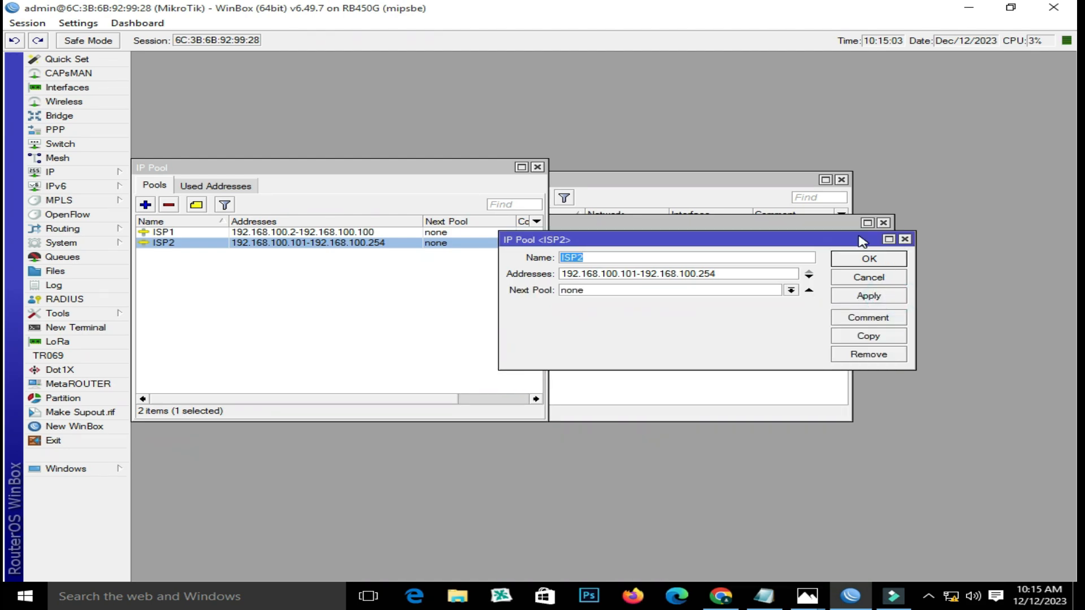
- Look over the IP > Firewall window's address lists, then close it
click(101, 173)
click(172, 286)
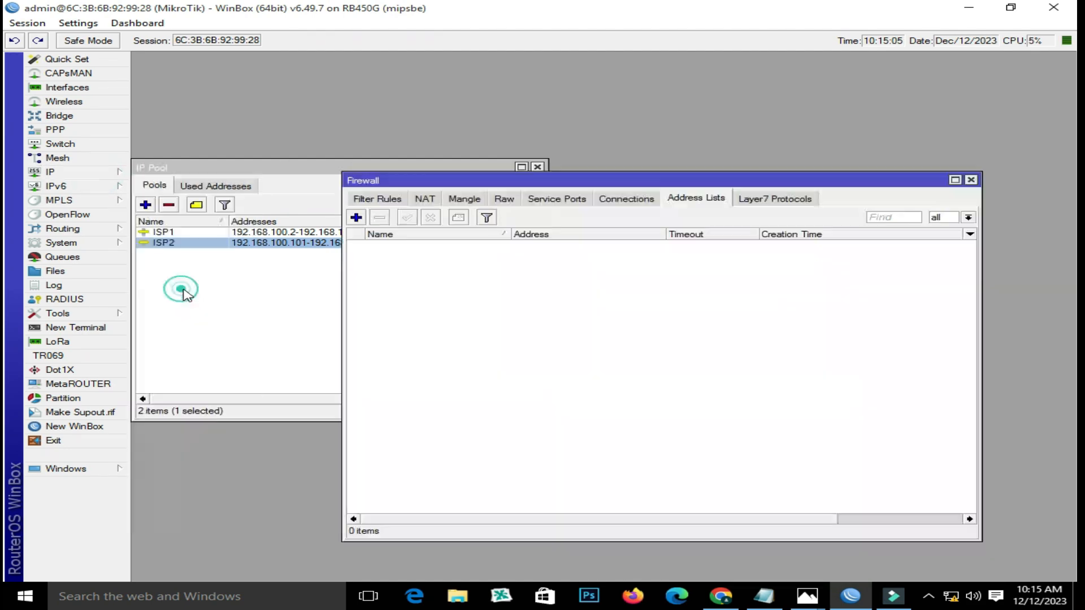
click(500, 264)
click(505, 255)
click(507, 262)
click(971, 180)
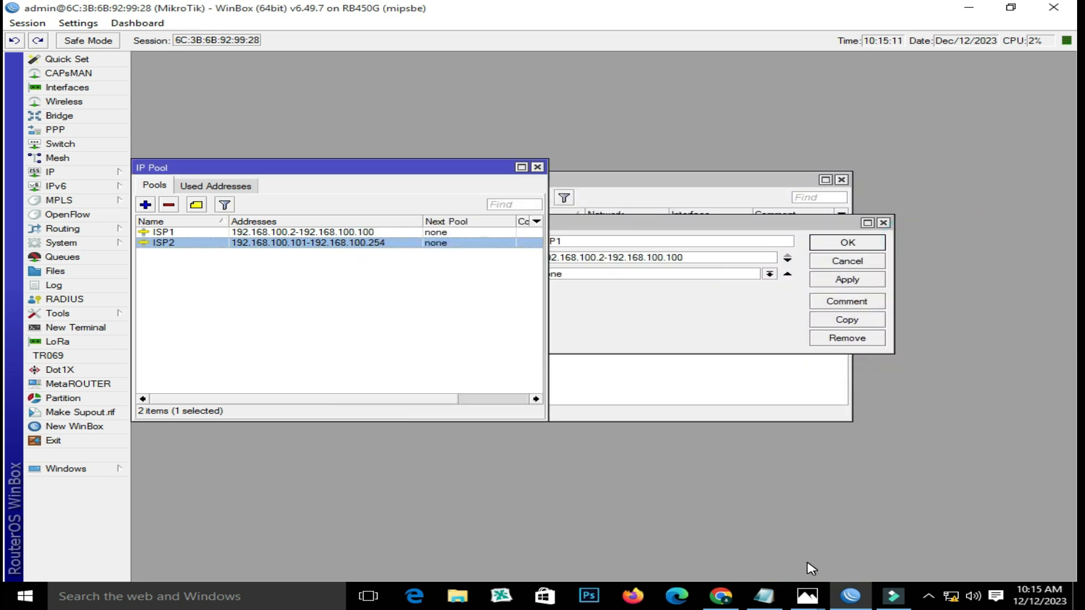
- Copy the two /ip firewall mangle rules from the Notepad script
click(764, 596)
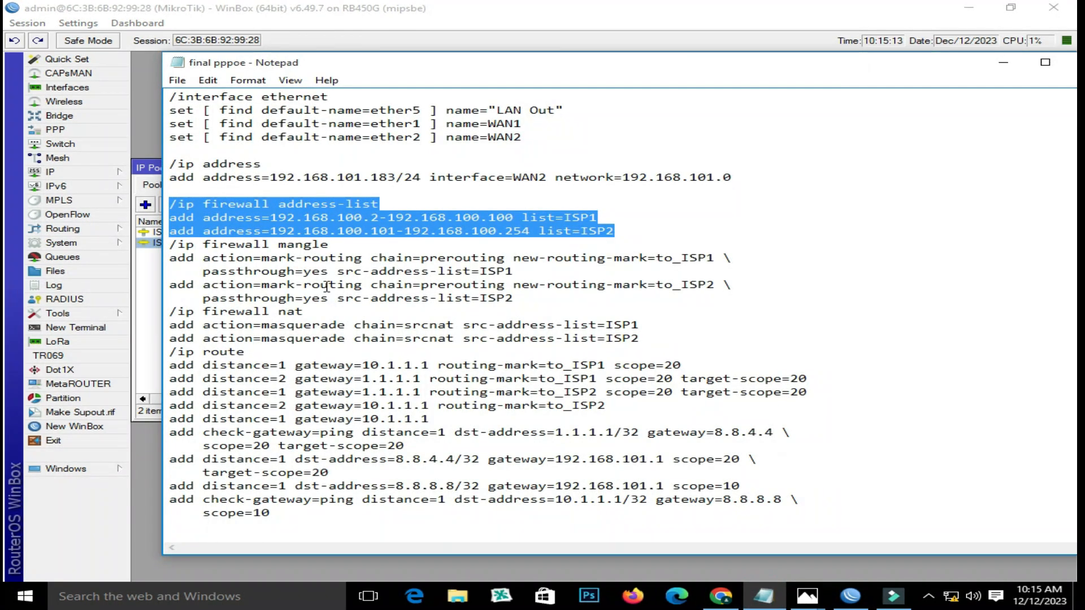
click(333, 254)
click(171, 244)
drag(173, 244, 570, 292)
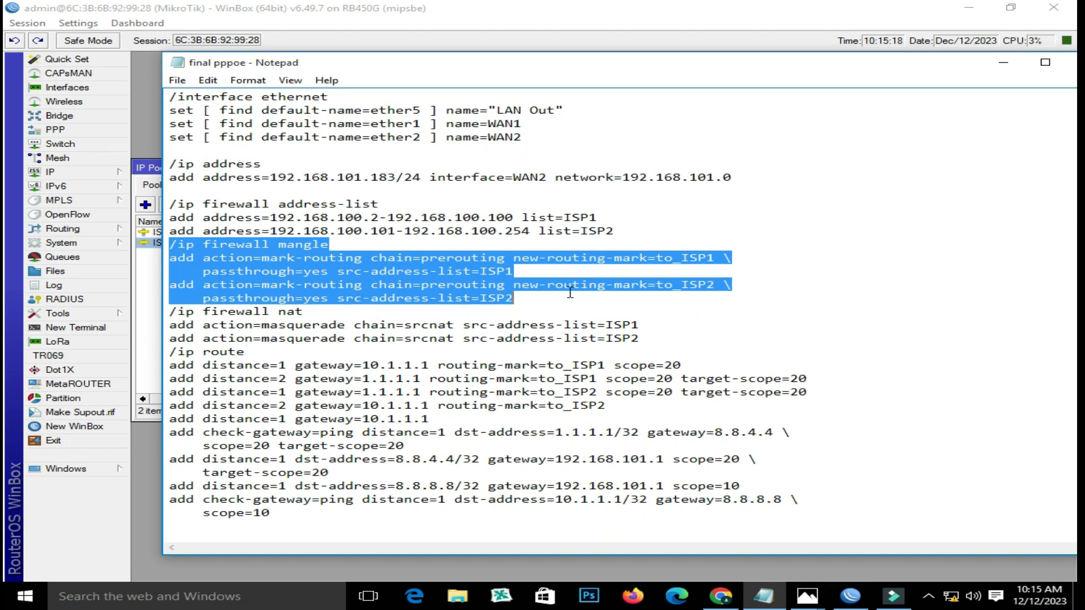
right_click(464, 273)
click(514, 315)
click(64, 172)
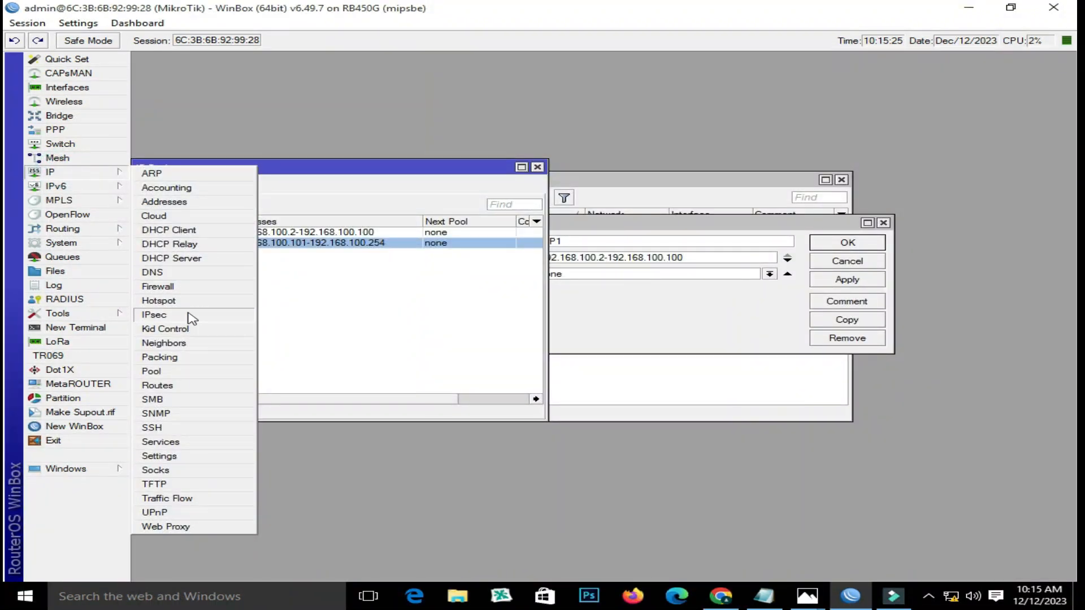
- Check ISP1 and ISP2 in Firewall Address Lists, view the empty Mangle tab, start a terminal
click(184, 288)
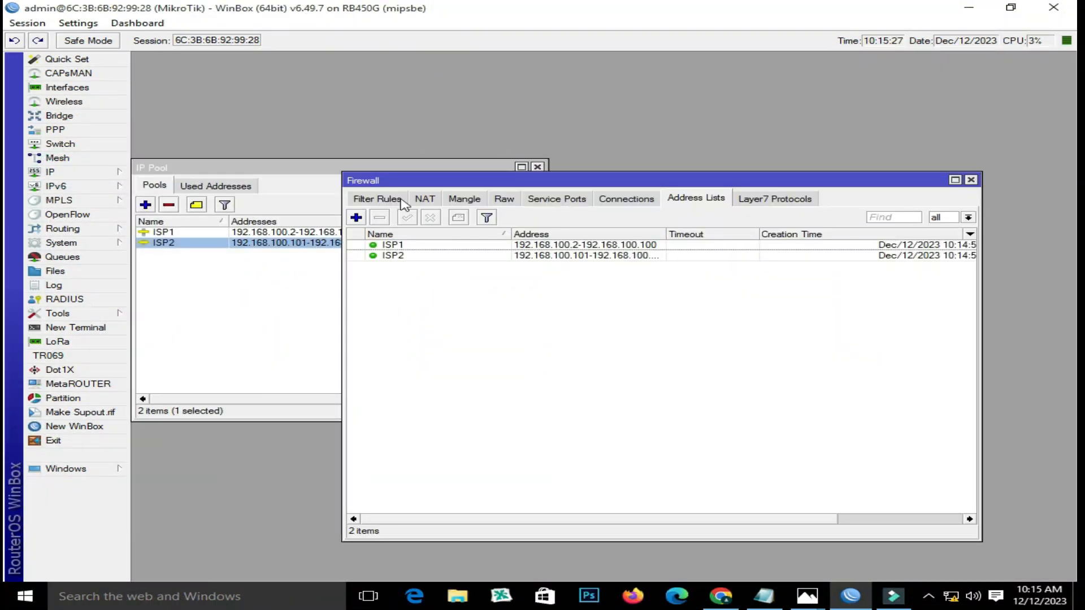
click(479, 198)
click(478, 272)
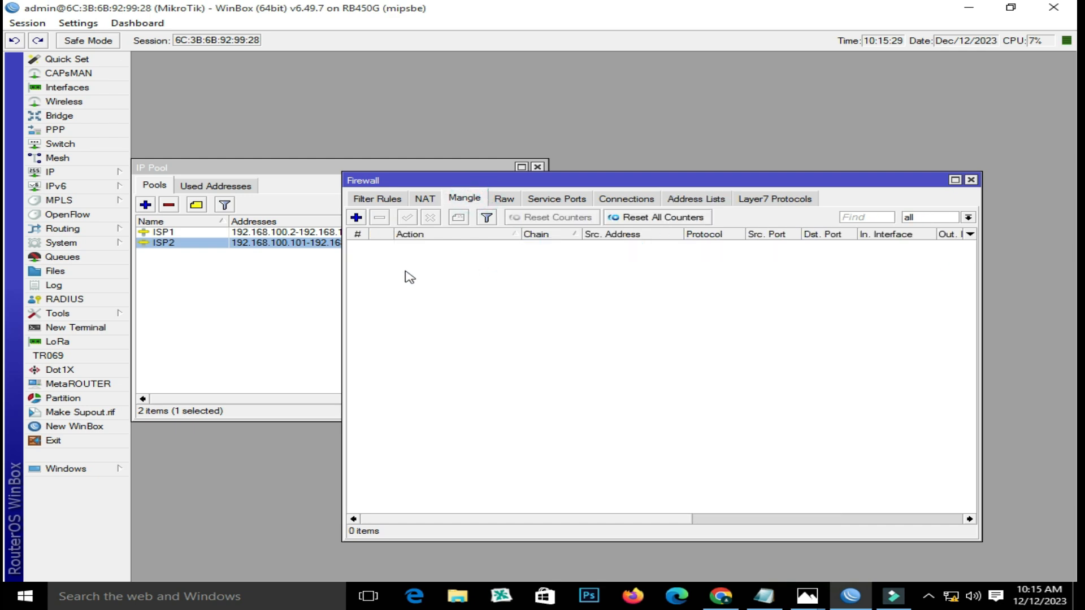
click(80, 331)
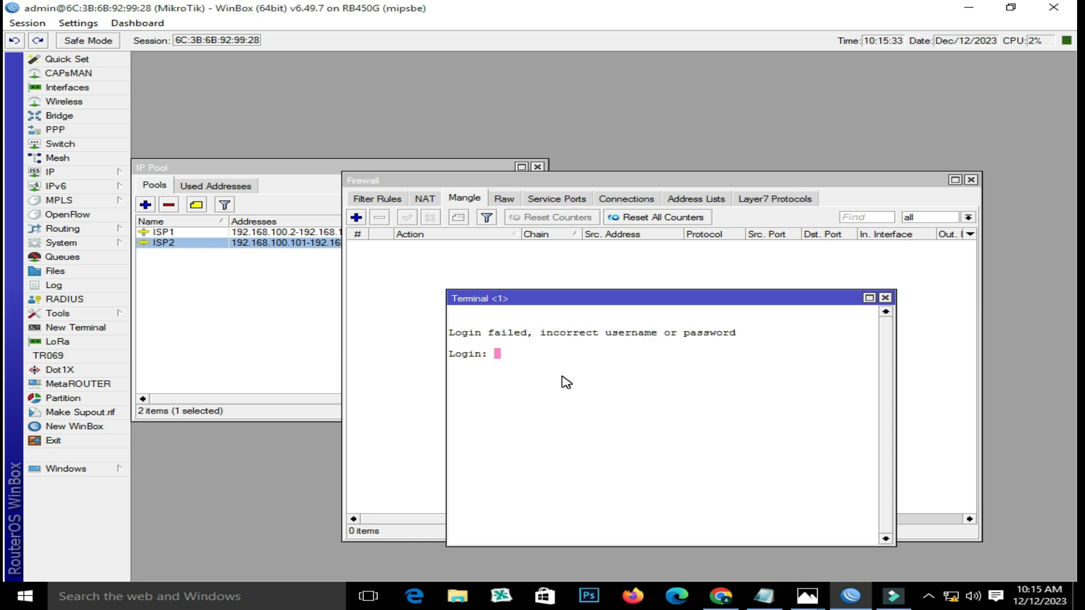
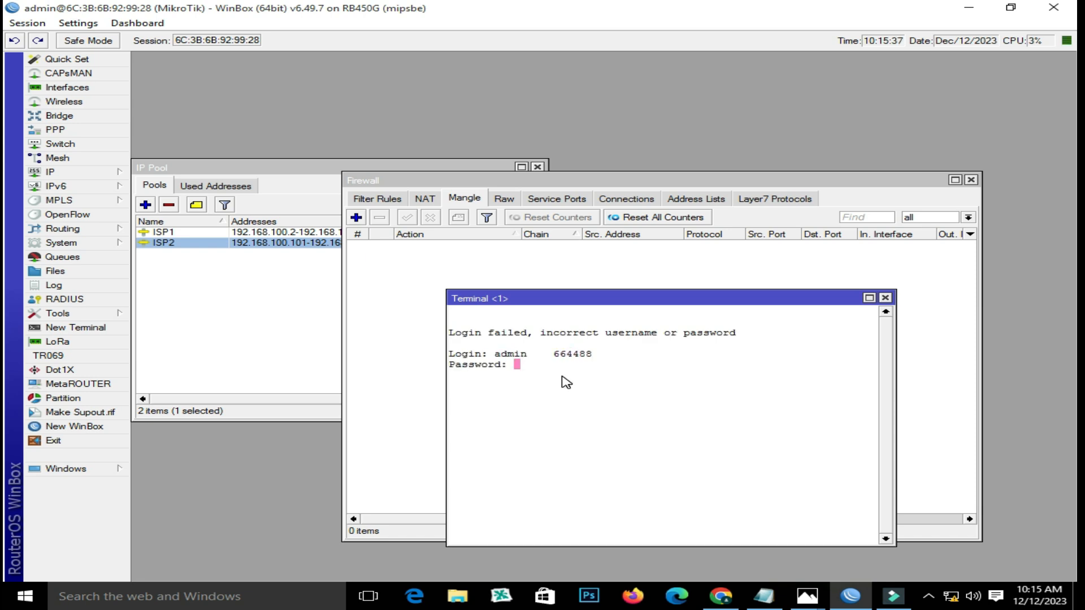
click(589, 354)
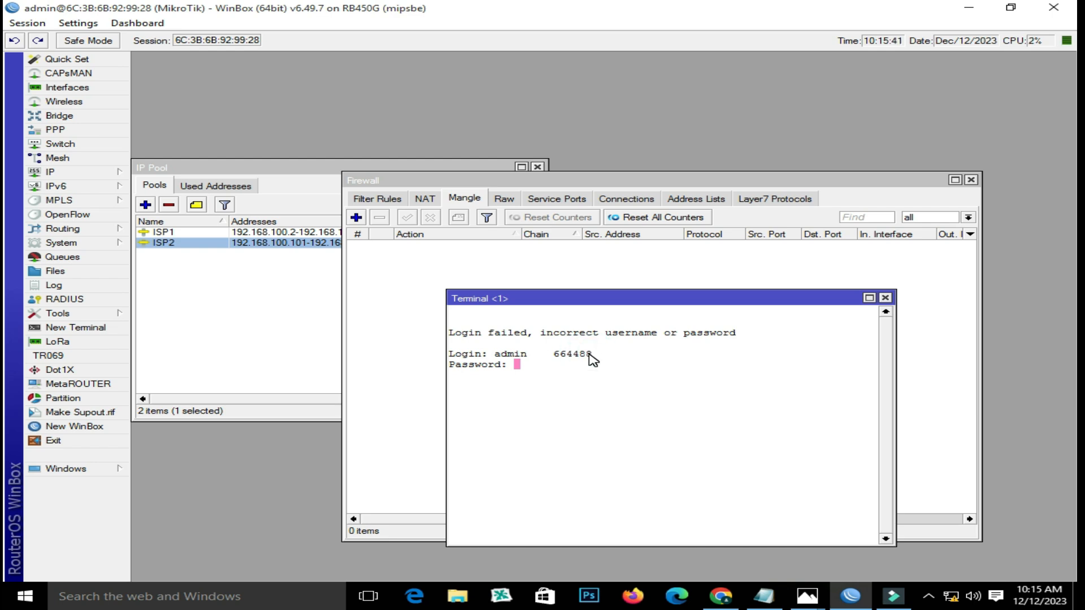
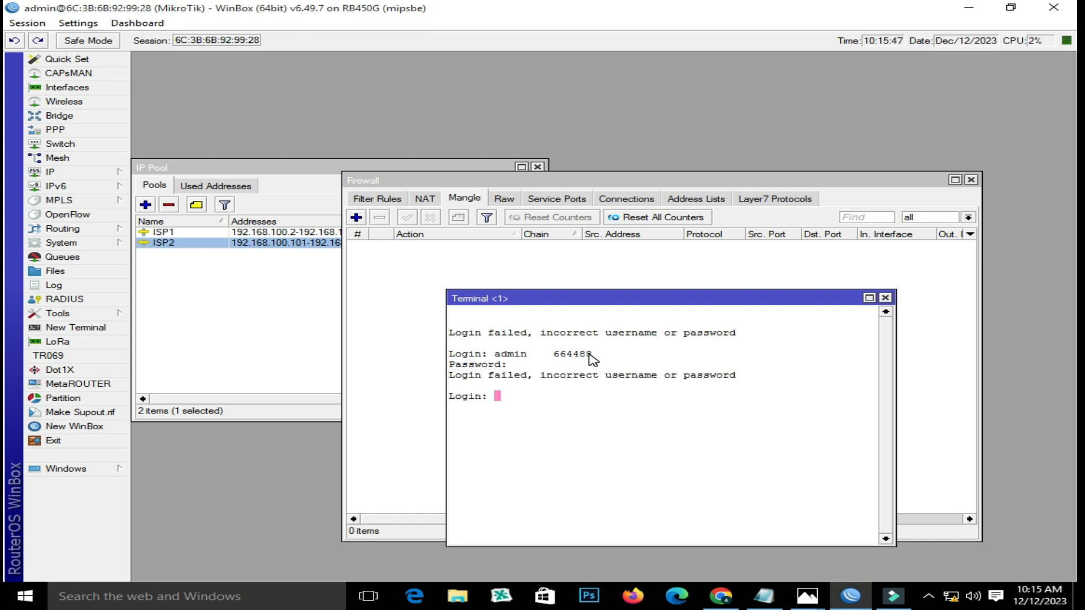
- Re-enter the admin username at the terminal login so the password prompt appears
text(in)
key(Return)
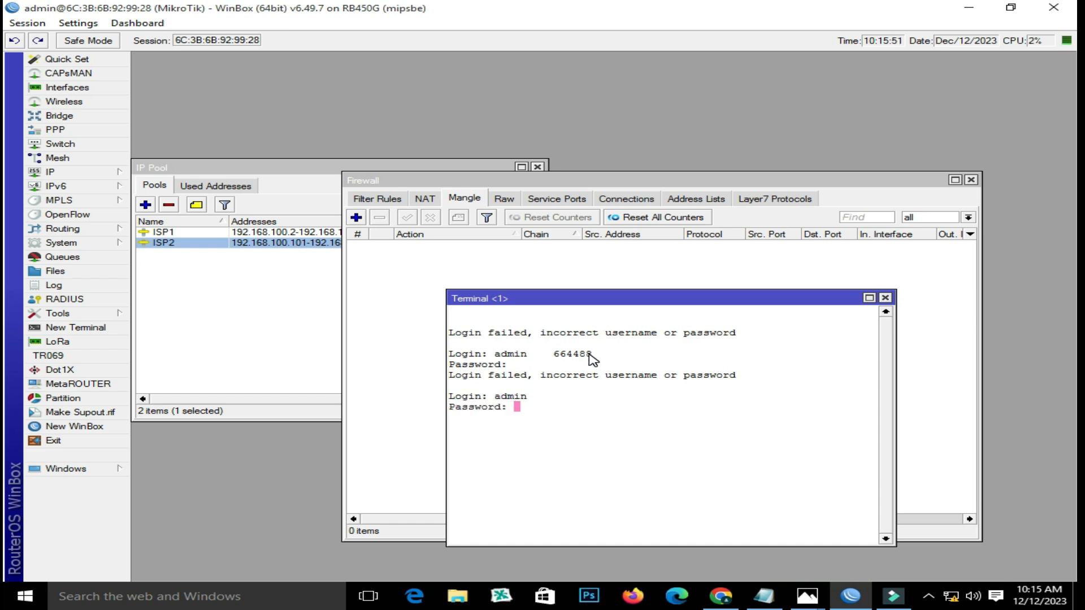
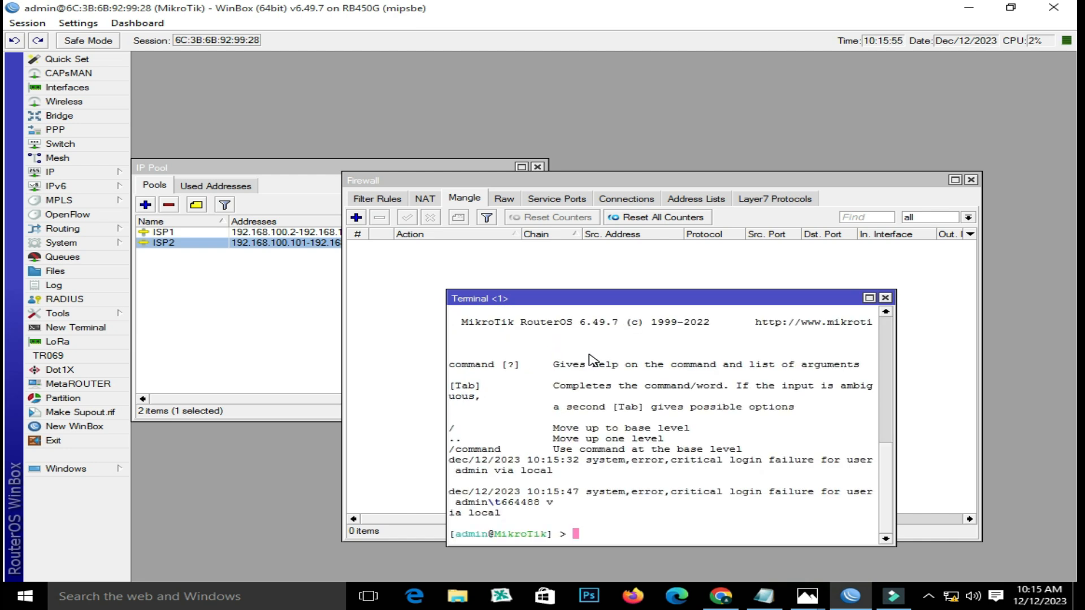
- Paste and run the to_ISP1 and to_ISP2 prerouting mark-routing mangle commands, then close the terminal
text(/ip firewall mangle add action=mark-routing chain=prerouting new-routing-mark=to_ISP1 \     passthrough=yes src-address-list=ISP1 add action=mark-routing chain=prerouting new-routing-mark=to_ISP2 \     passthrough=yes src-address-list=ISP2)
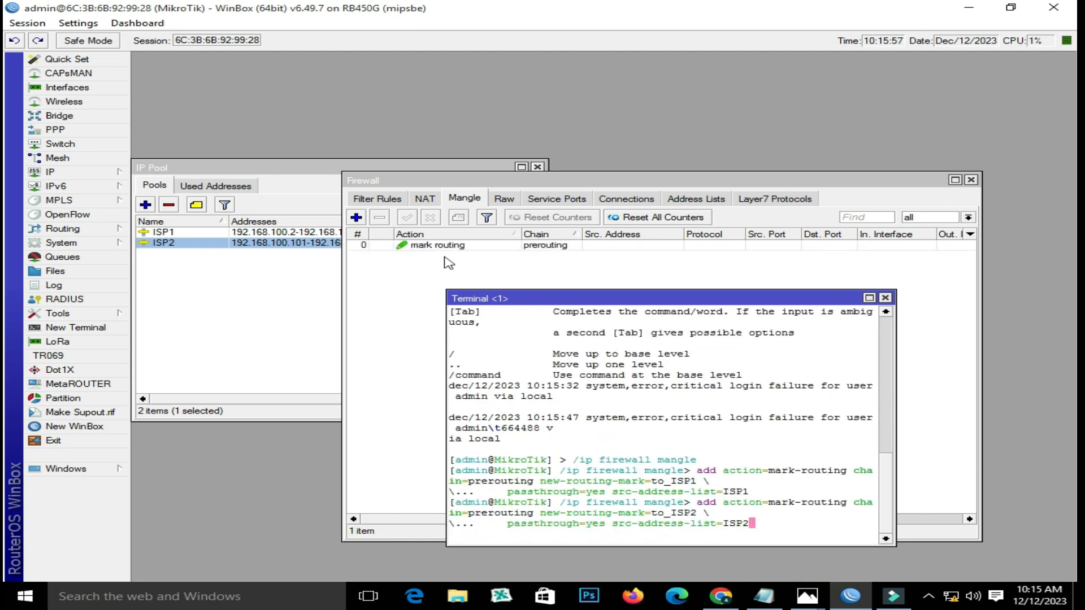
key(Return)
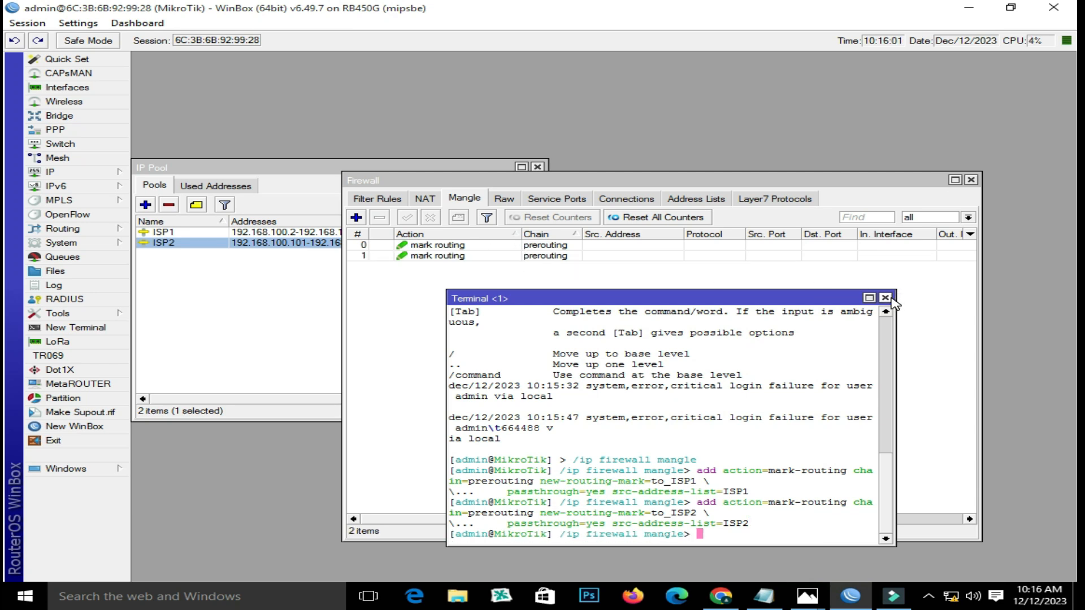
click(885, 297)
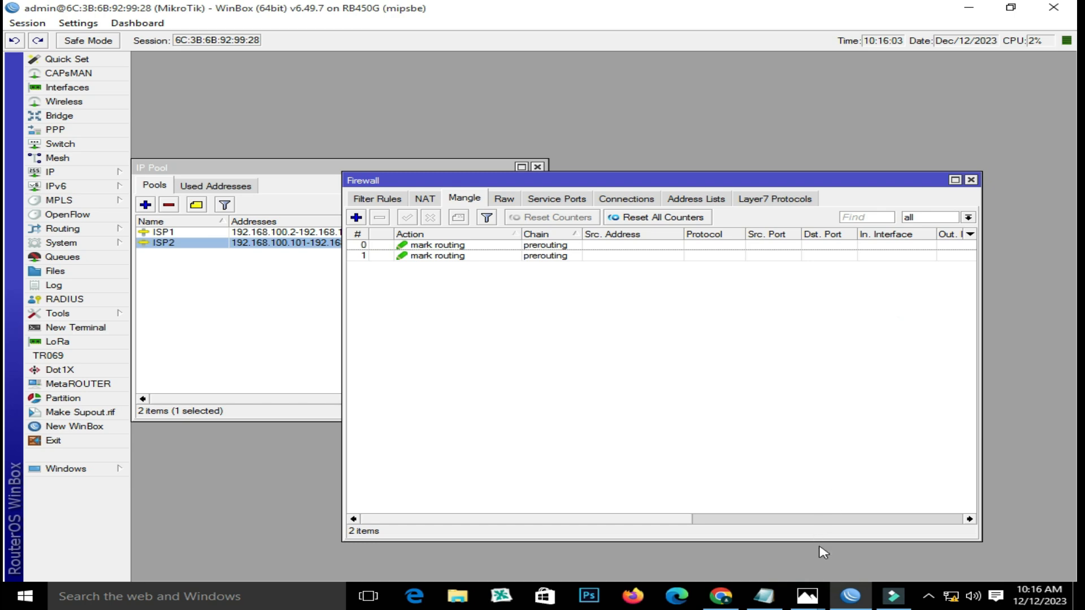
- Copy the /ip firewall nat block with the ISP1 and ISP2 masquerade lines from the notes
click(842, 587)
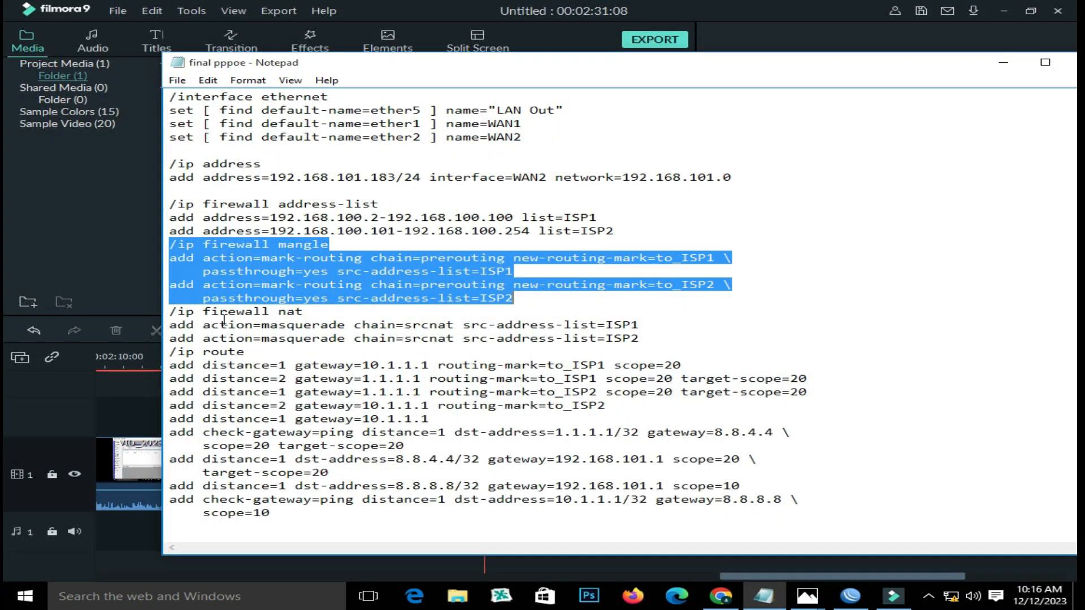
click(192, 316)
drag(170, 311, 640, 341)
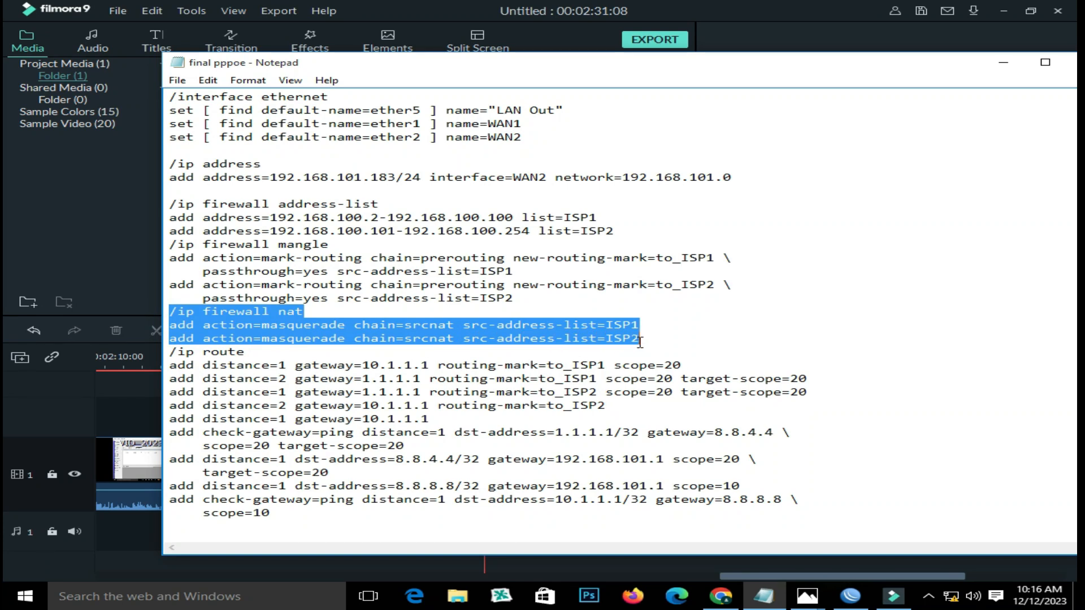
right_click(640, 341)
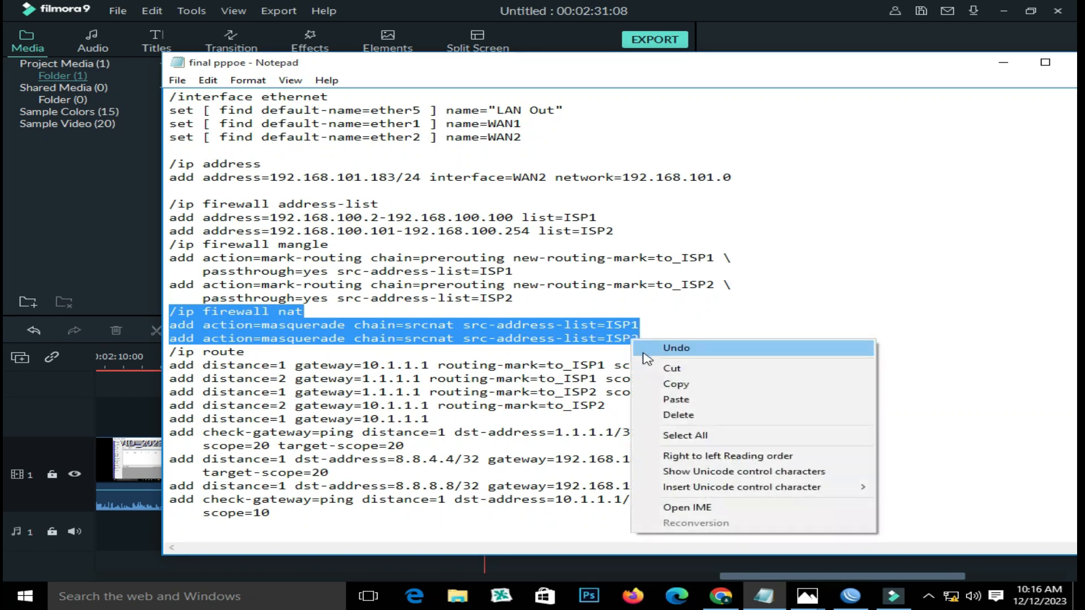
click(680, 383)
drag(721, 596, 760, 604)
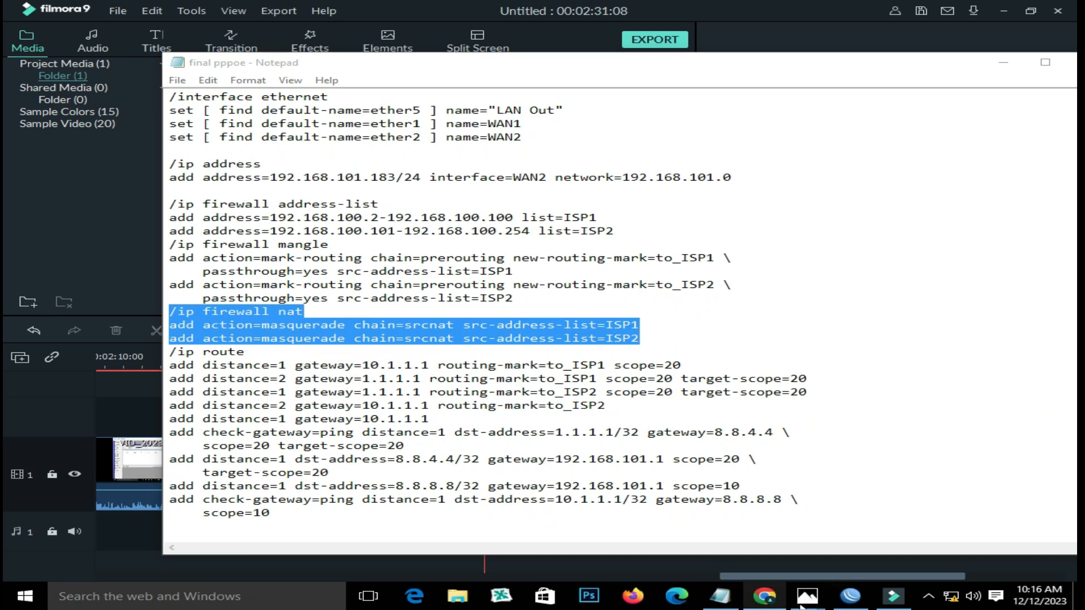
click(849, 605)
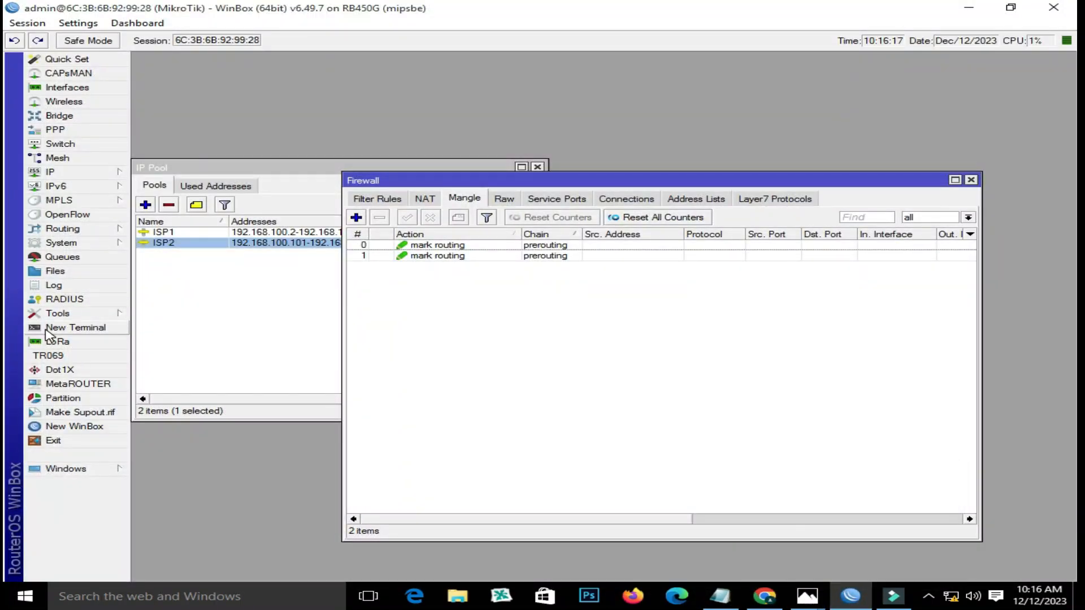
- Log in to a new router terminal as admin and display the Firewall NAT rules
click(73, 327)
text(admin)
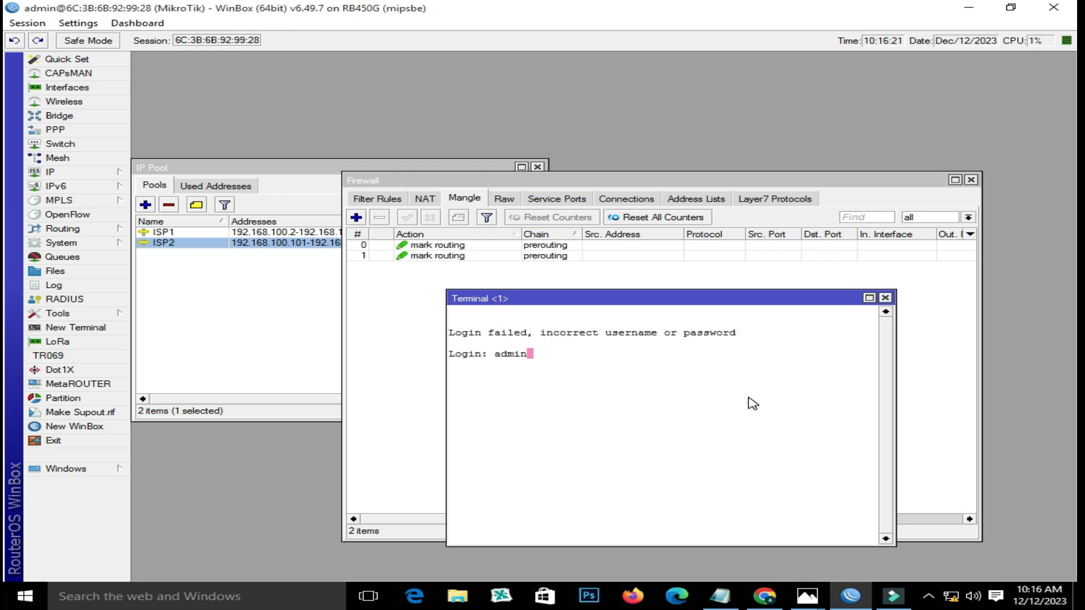
key(Return)
key(Return)
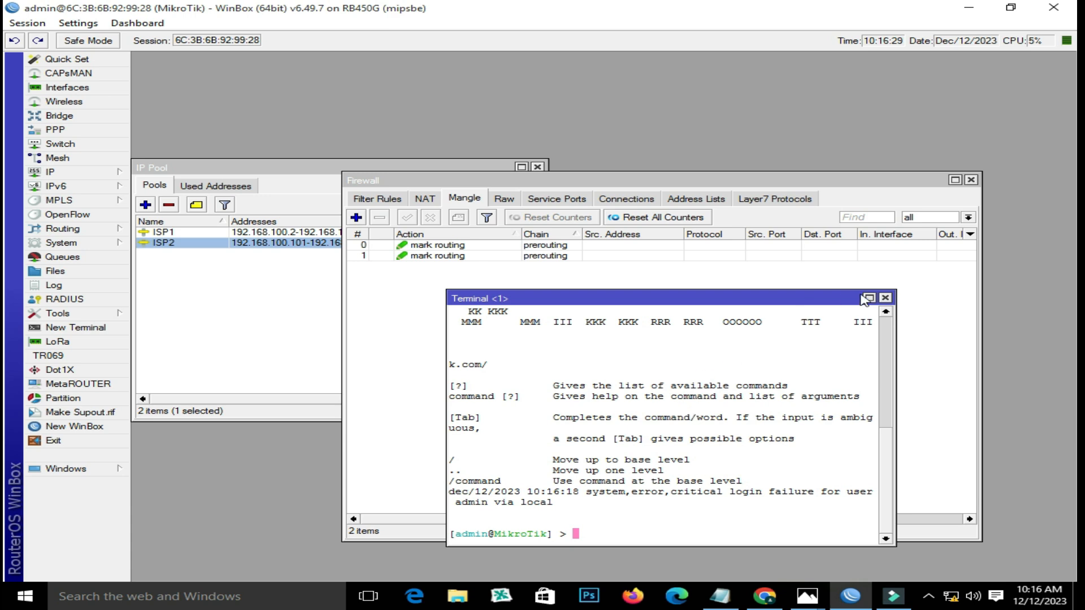
click(428, 200)
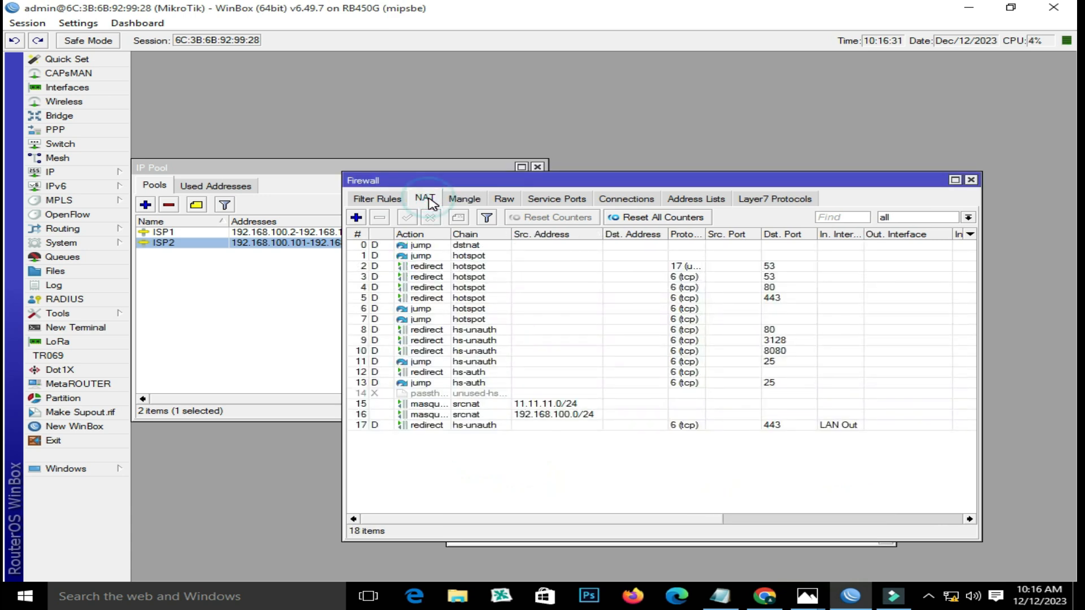
- Remove the old 11.11.11.0/24 and 192.168.100.0/24 masquerade NAT rules
click(500, 415)
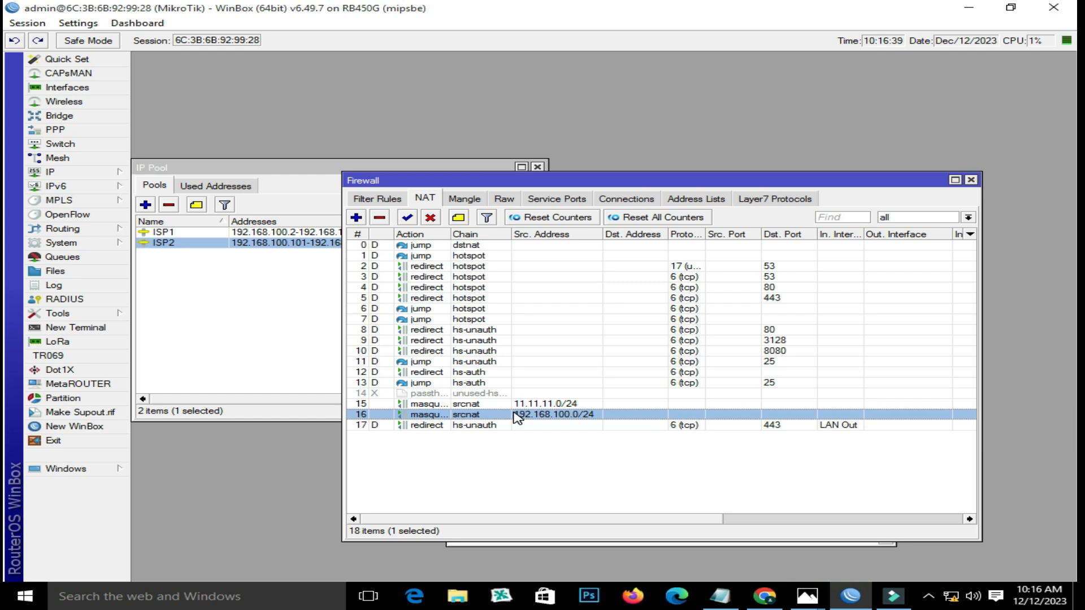
ctrl+click(511, 404)
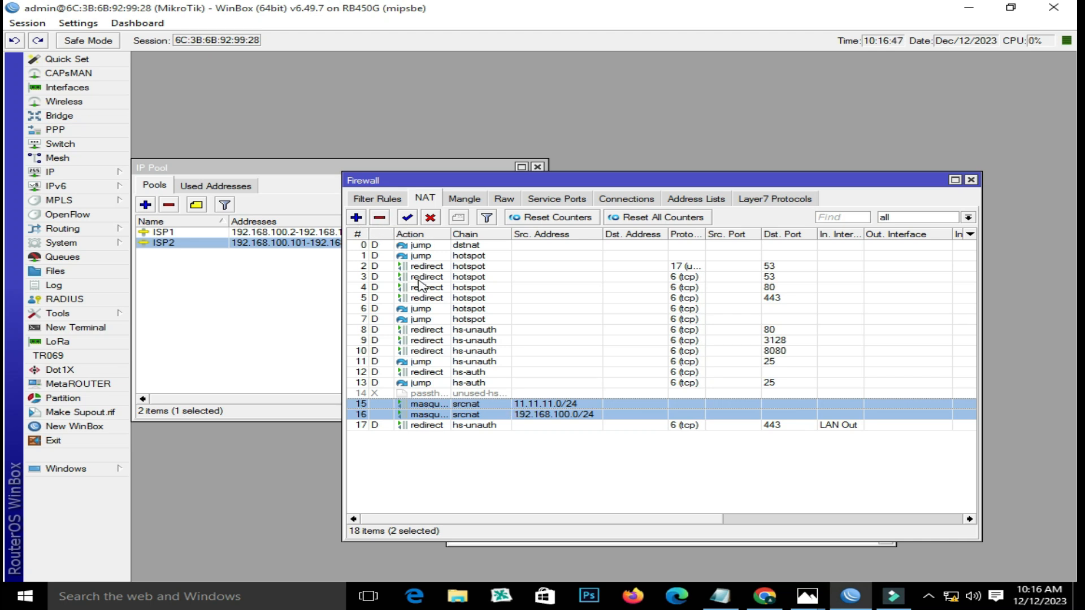
click(379, 218)
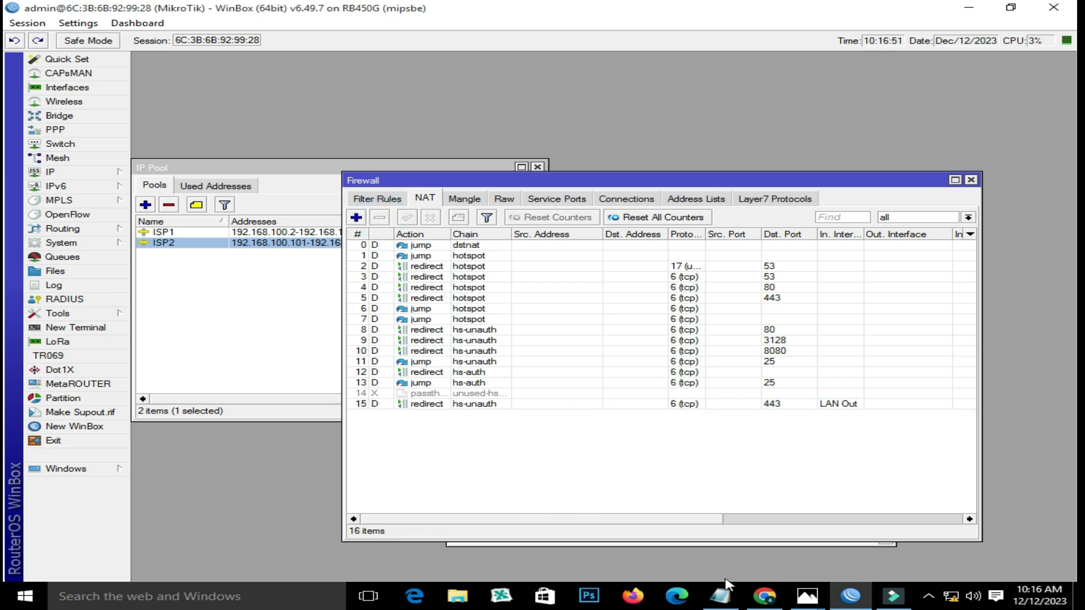
- Run the ISP1 and ISP2 srcnat masquerade commands in the terminal, then start selecting the route commands in Notepad
click(639, 543)
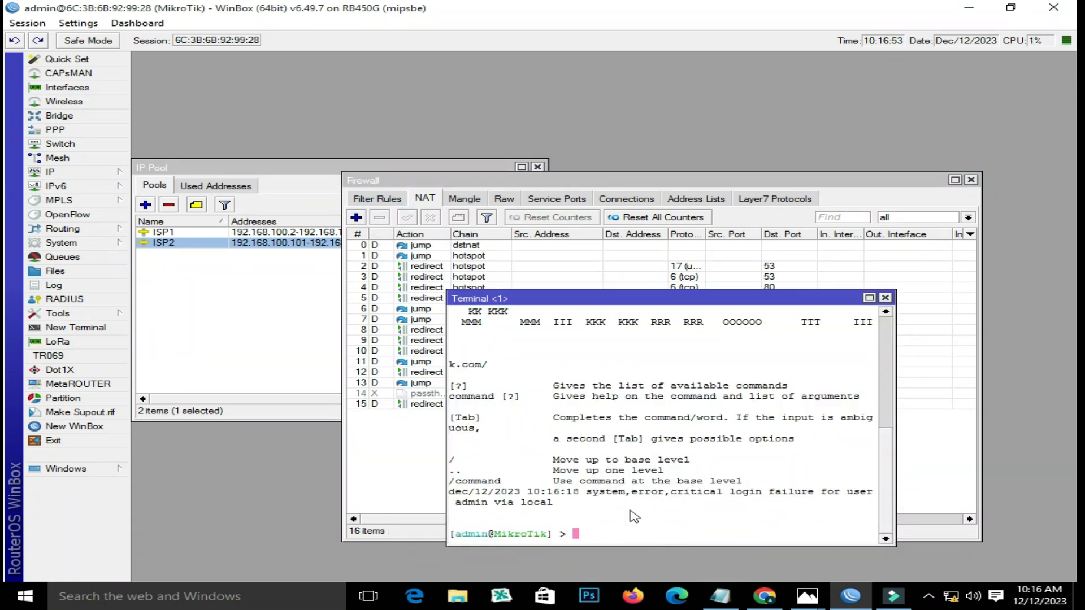
drag(628, 294, 700, 310)
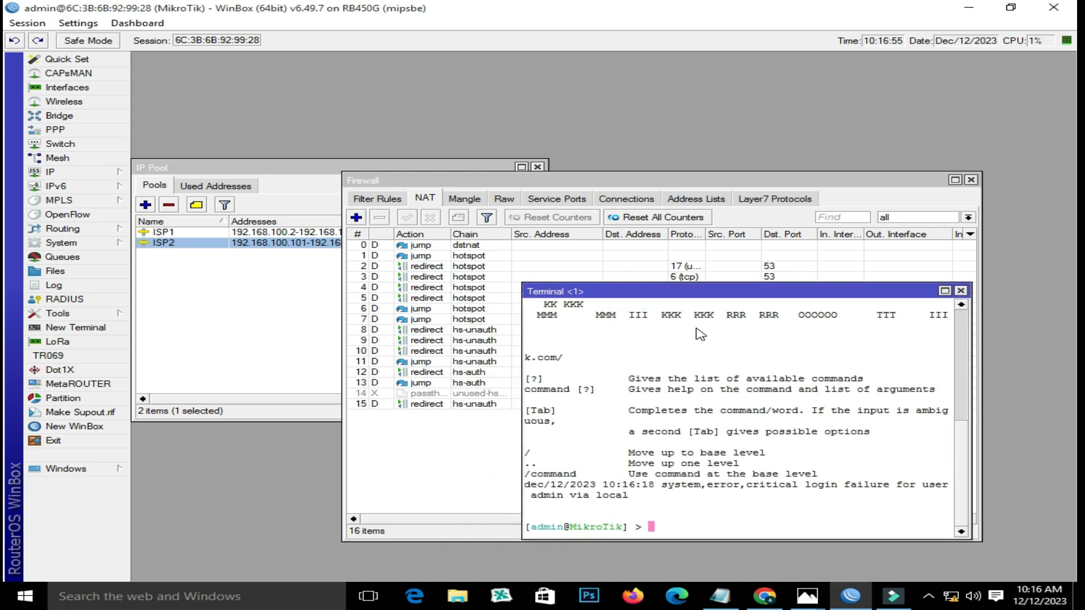
text(/ip firewall nat add action=masquerade chain=srcnat src-address-list=ISP1 add action=masquerade chain=srcnat src-address-list=ISP2)
key(Return)
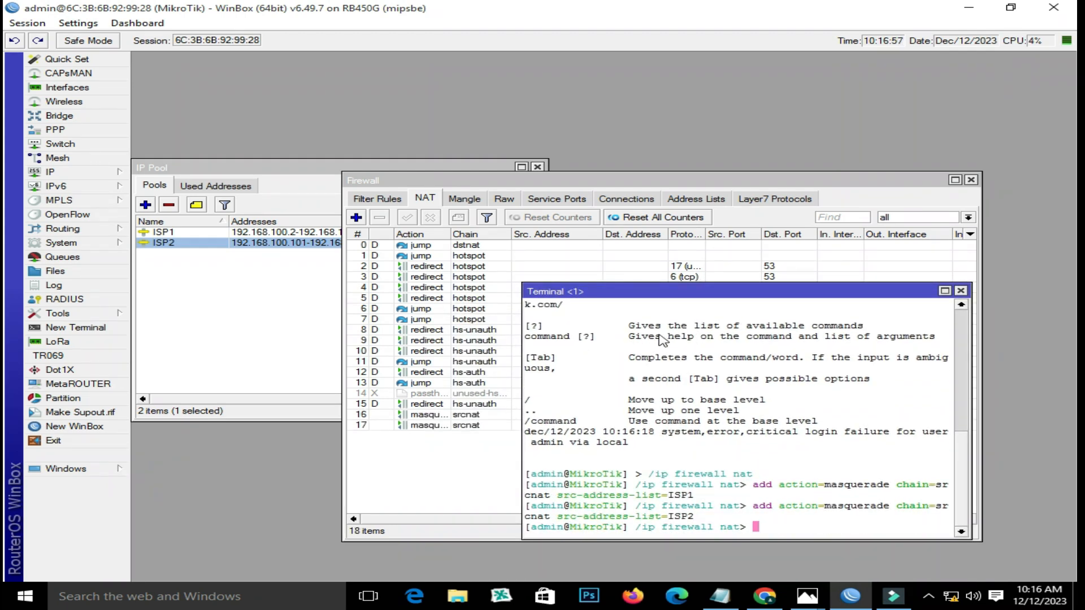
click(961, 291)
click(539, 425)
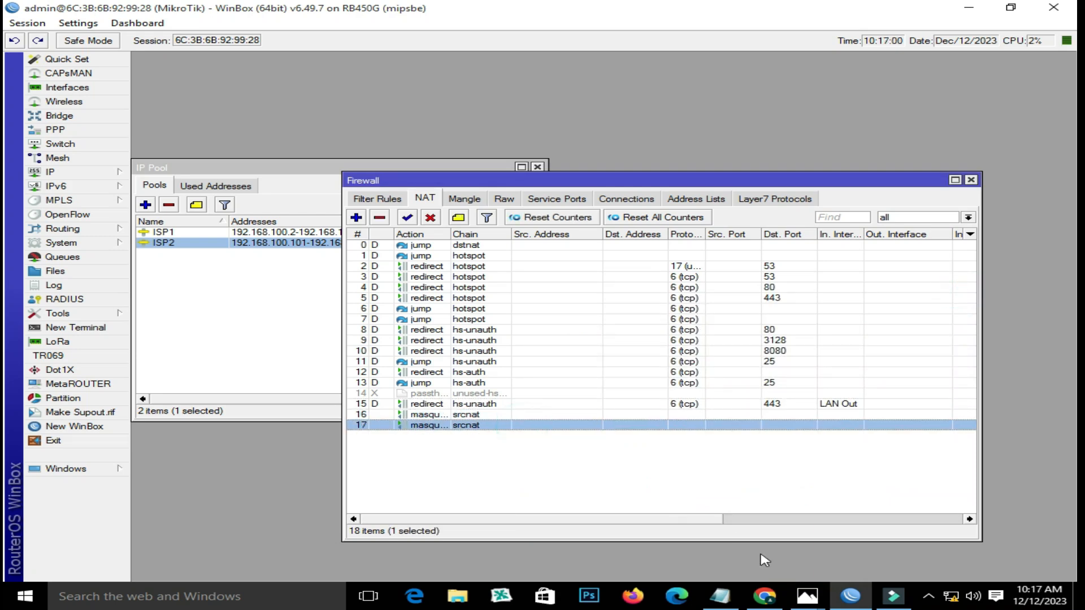
click(720, 596)
drag(171, 353, 456, 378)
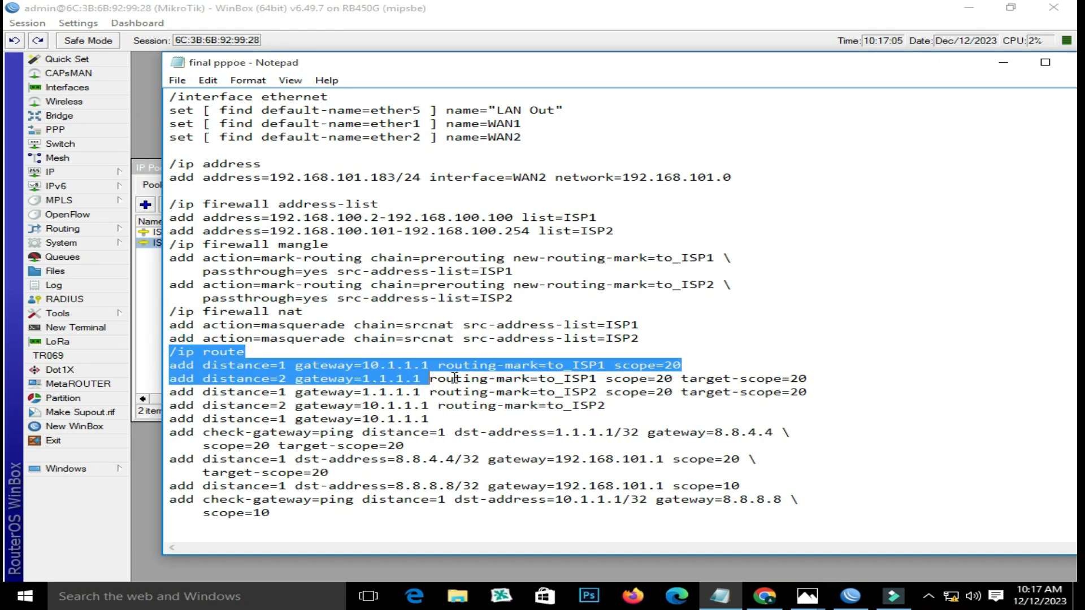
- Select the 192.168.101 gateway prefixes in the 8.8.4.4 and 8.8.8.8 route lines
click(501, 391)
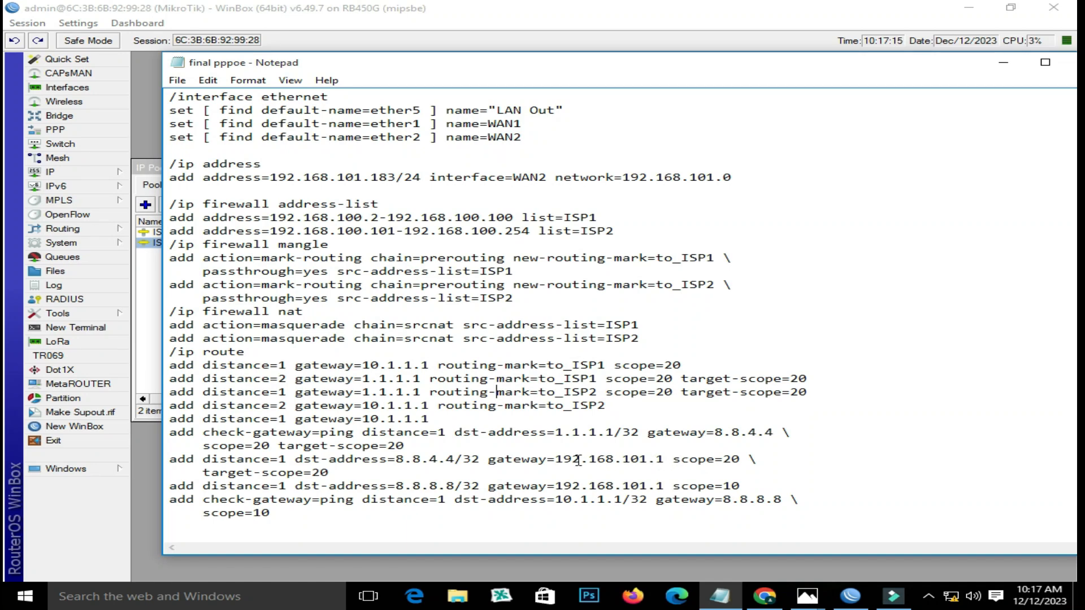
drag(558, 461, 646, 461)
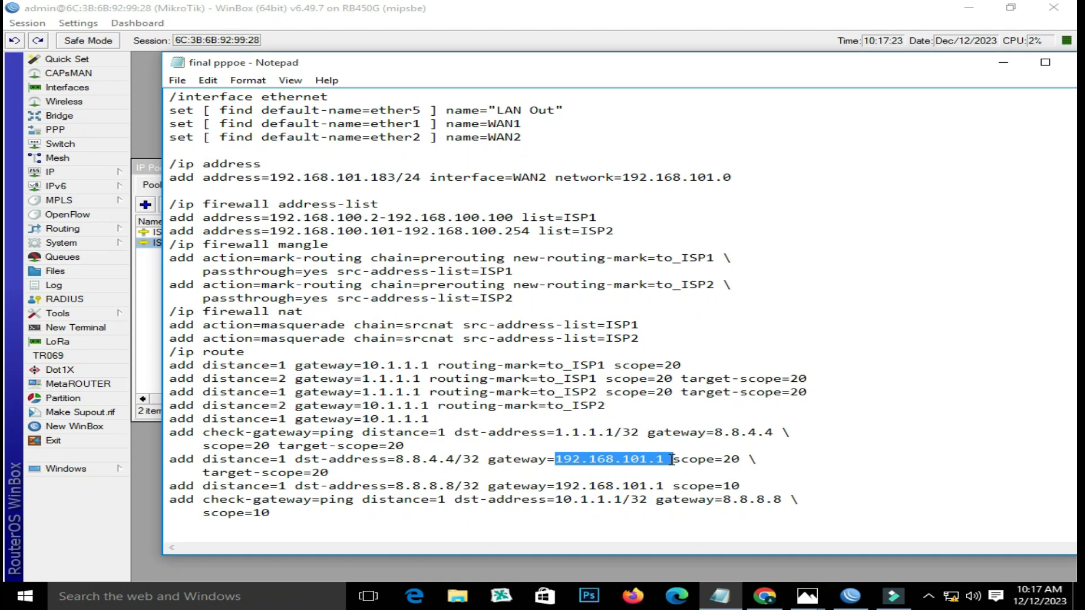
drag(667, 461, 658, 461)
drag(648, 487, 555, 487)
- Close WAN2's address dialog and copy the 192.168.16 prefix from WAN1's address 192.168.16.2/24
click(850, 596)
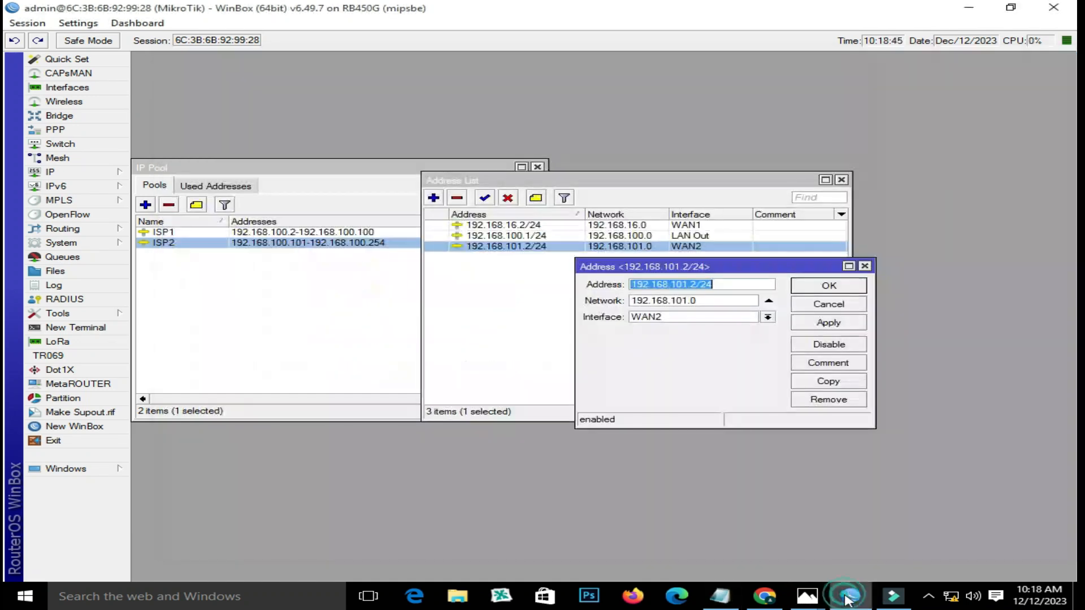
click(709, 297)
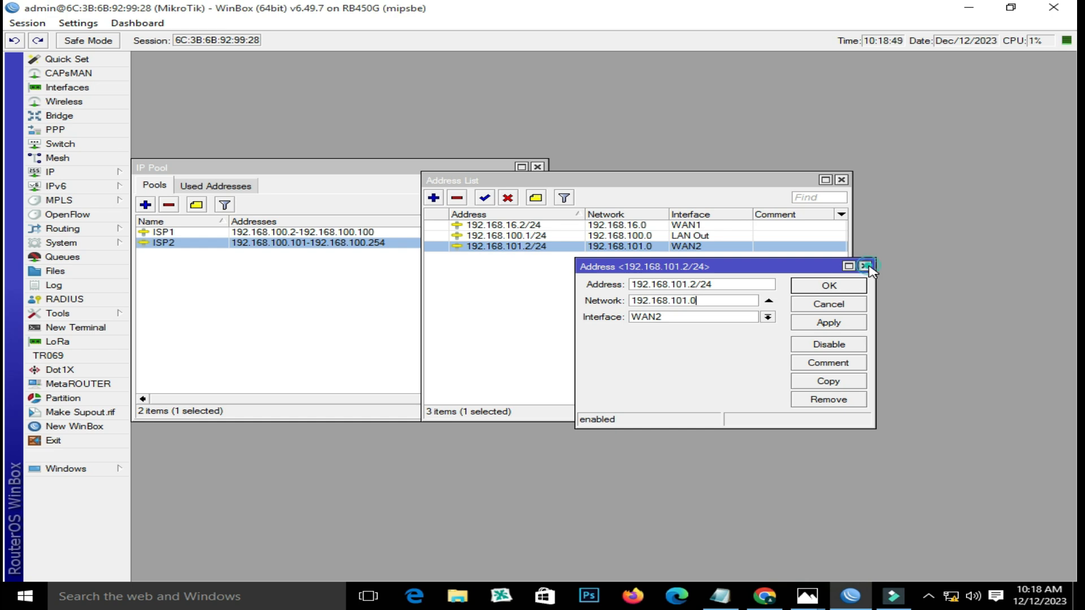
click(865, 266)
double_click(541, 224)
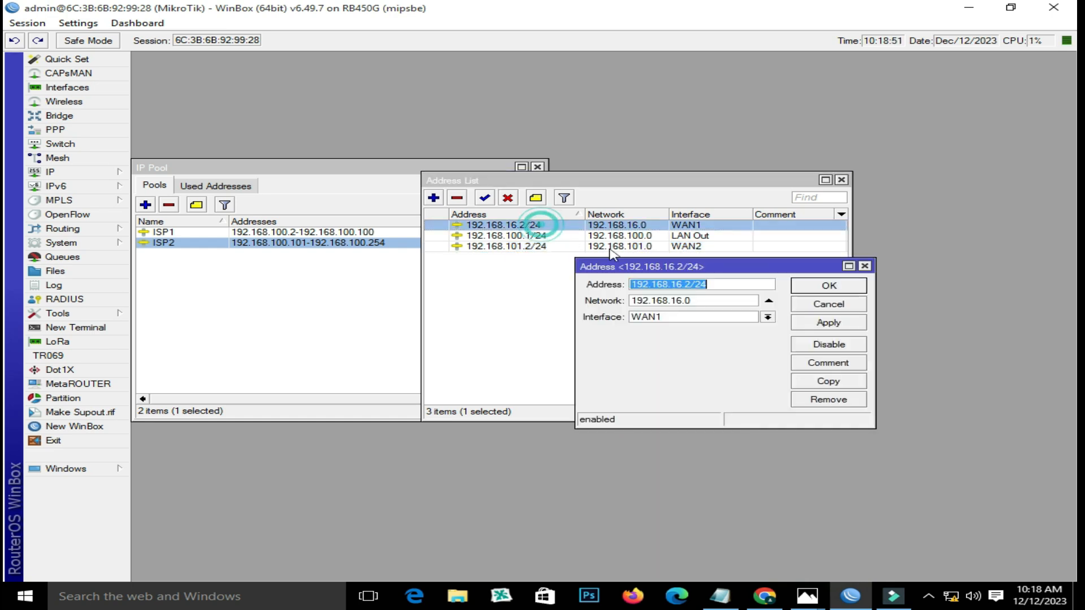
drag(682, 284, 631, 285)
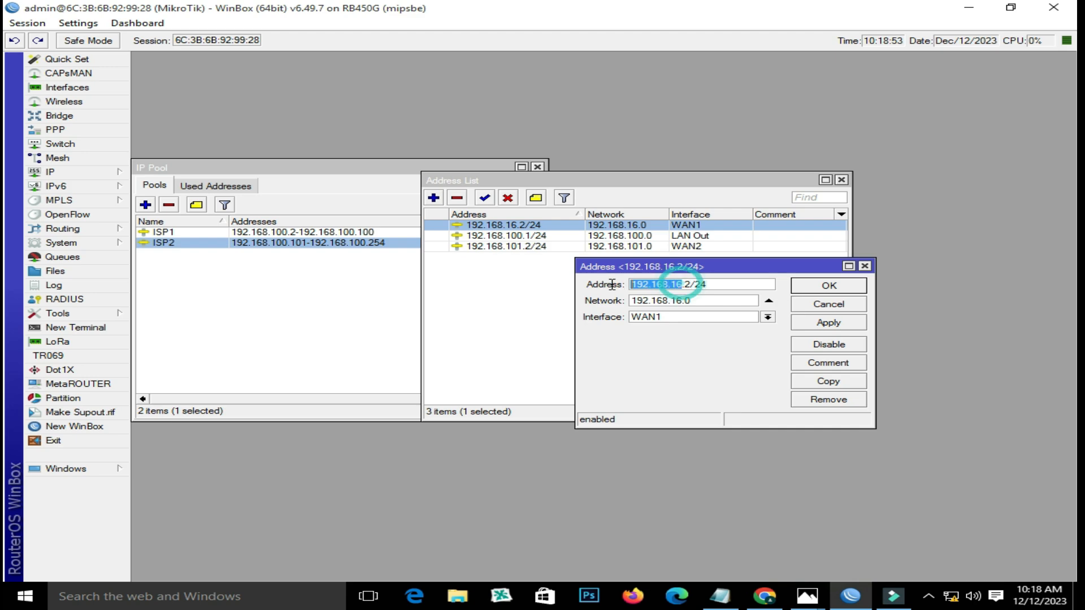
right_click(656, 283)
click(706, 305)
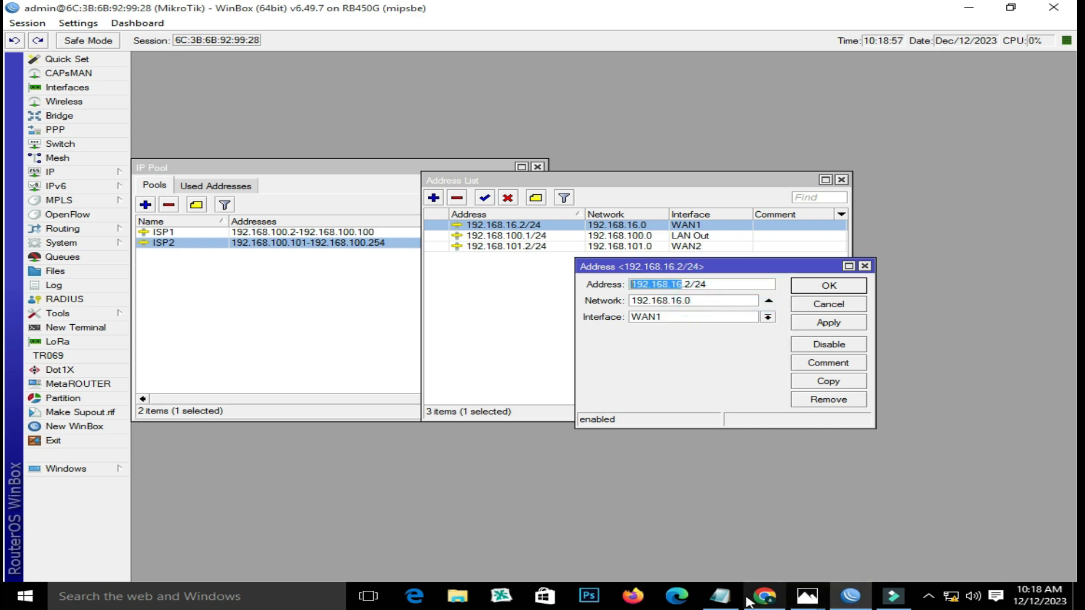
click(719, 596)
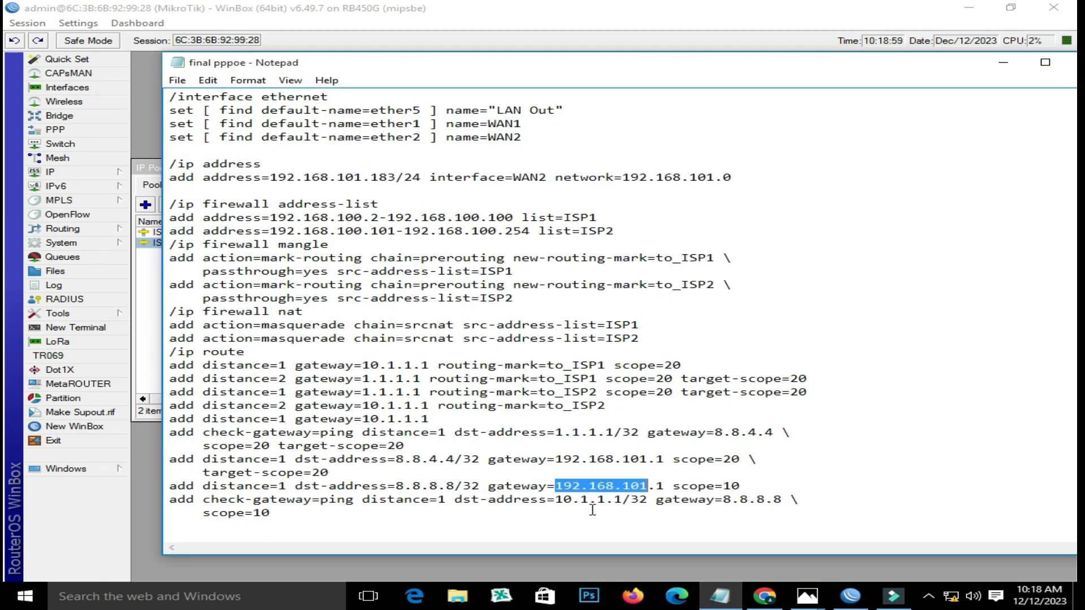
- Paste 192.168.16 as the 8.8.8.8 route's gateway prefix and select the /ip route block
right_click(621, 489)
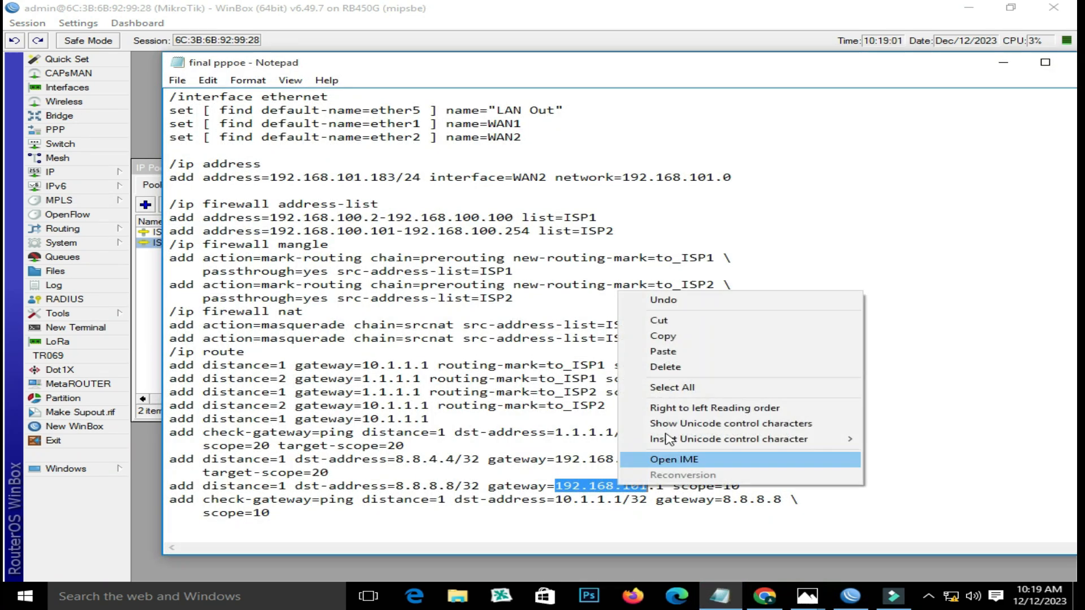
click(687, 353)
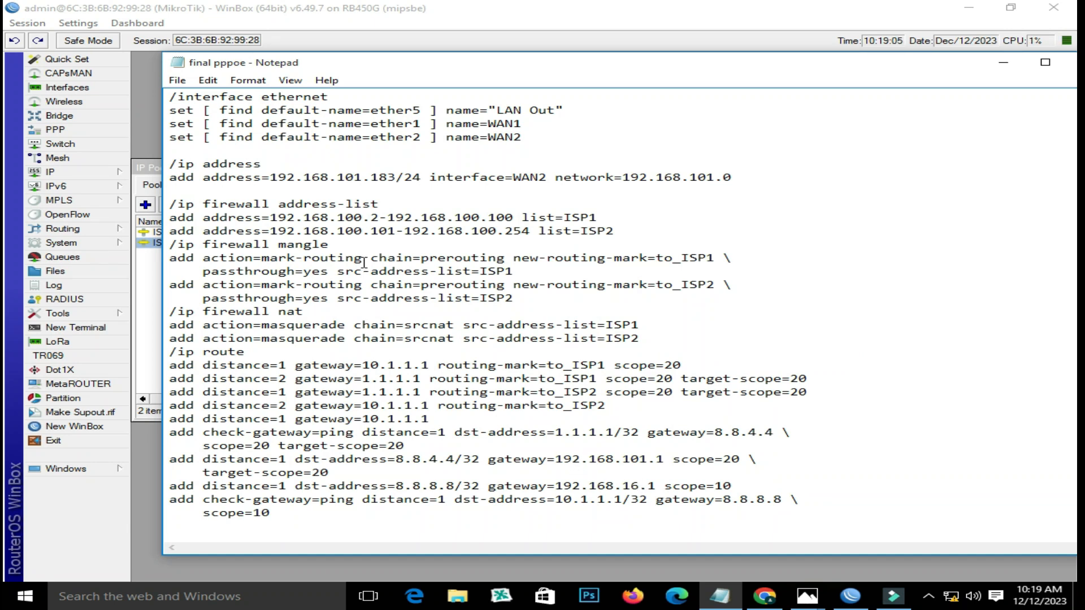
drag(169, 353, 742, 516)
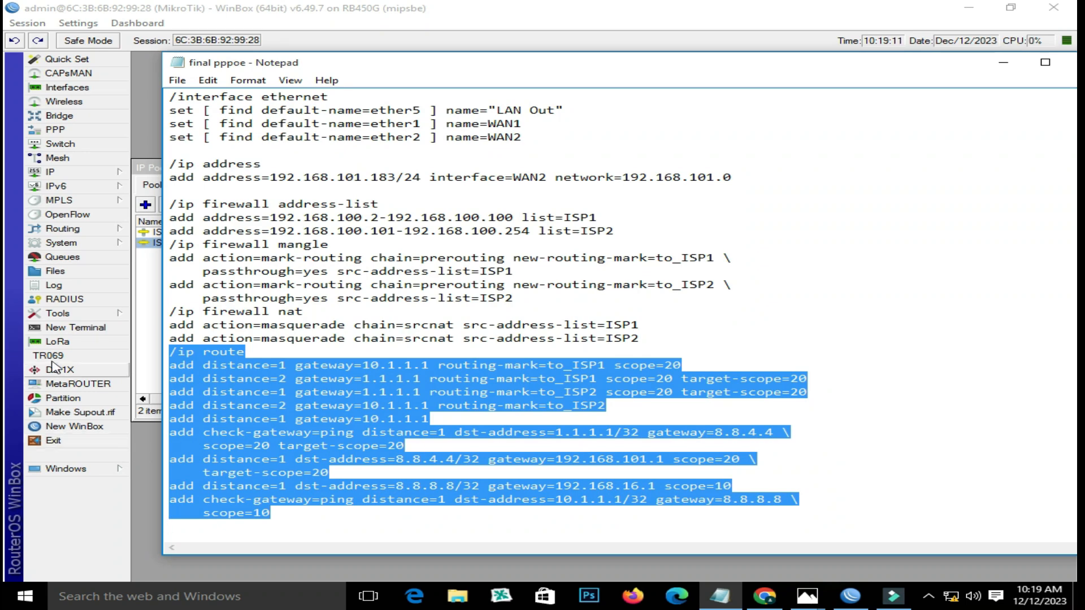
click(75, 328)
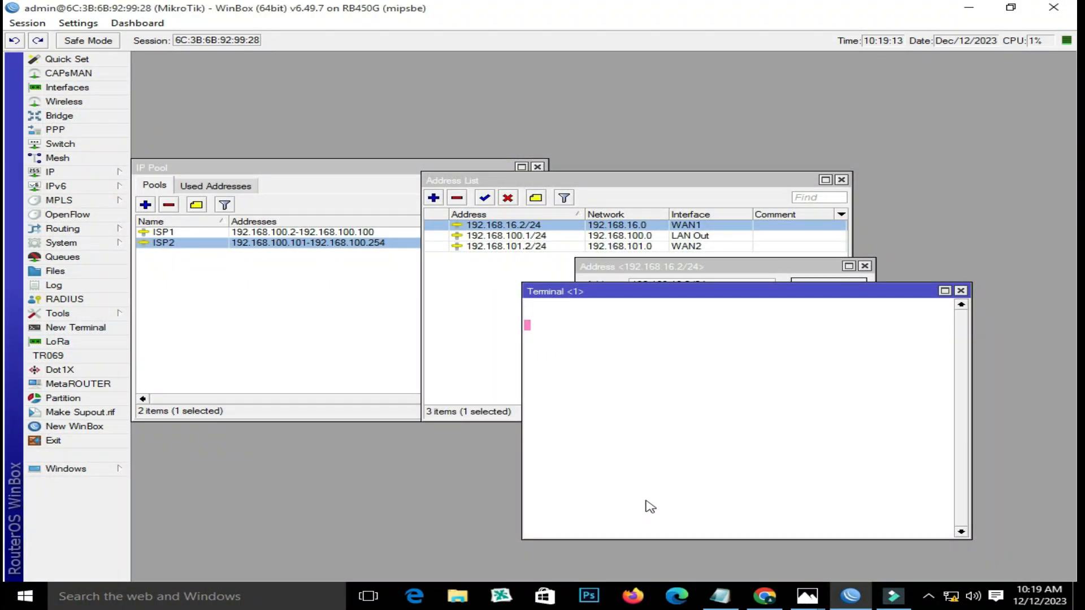
- Log in as admin, run the pasted /ip route commands with check-gateway routes, and close the terminal
text(admin)
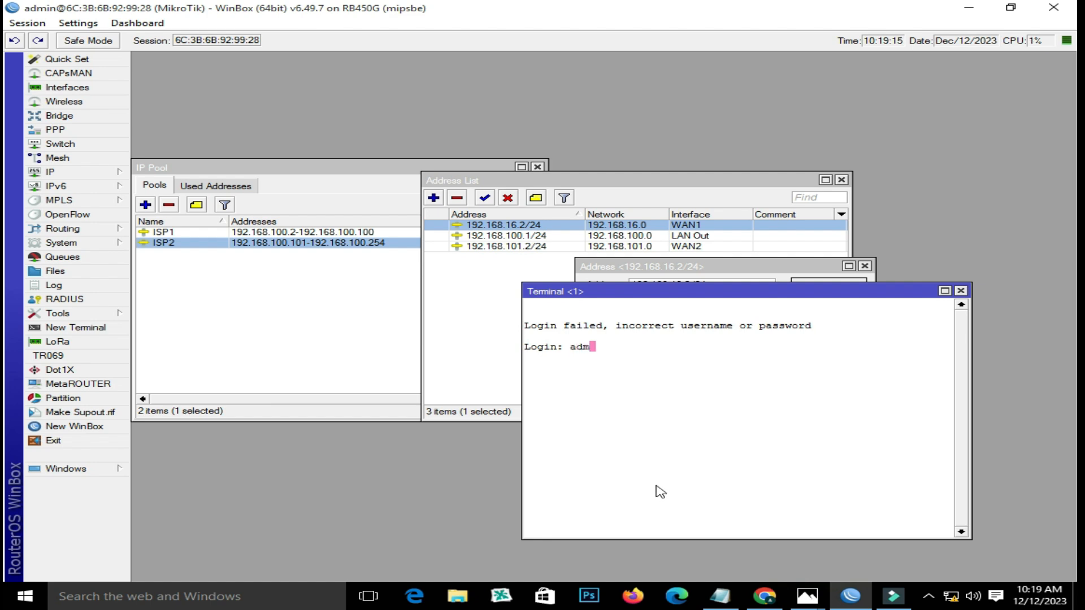
key(Tab)
key(BackSpace)
key(Return)
key(Return)
text(/ip route add distance=1 gateway=10.1.1.1 routing-mark=to_ISP1 scope=20 add distance=2 gateway=1.1.1.1 routing-mark=to_ISP1 scope=20 target-scope=20 add distance=1 gateway=1.1.1.1 routing-mark=to_ISP2 scope=20 target-scope=20 add distance=2 gateway=10.1.1.1 routing-mark=to_ISP2 add distance=1 gateway=10.1.1.1 add check-gateway=ping distance=1 dst-address=1.1.1.1/32 gateway=8.8.4.4 \     scope=20 target-scope=20 add distance=1 dst-address=8.8.4.4/32 gateway=192.168.101.1 scope=20)
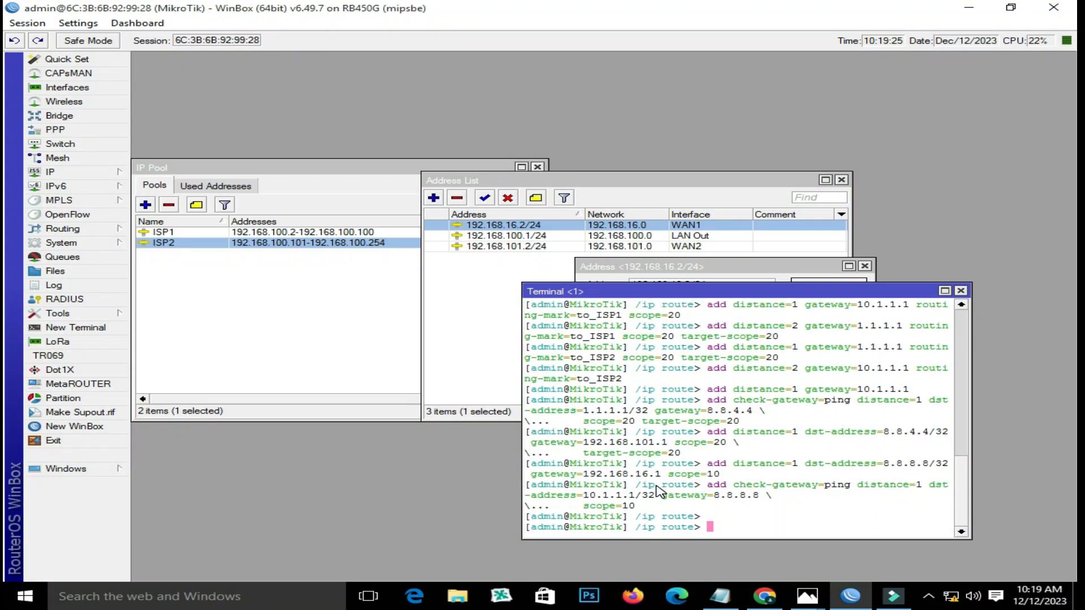
click(961, 291)
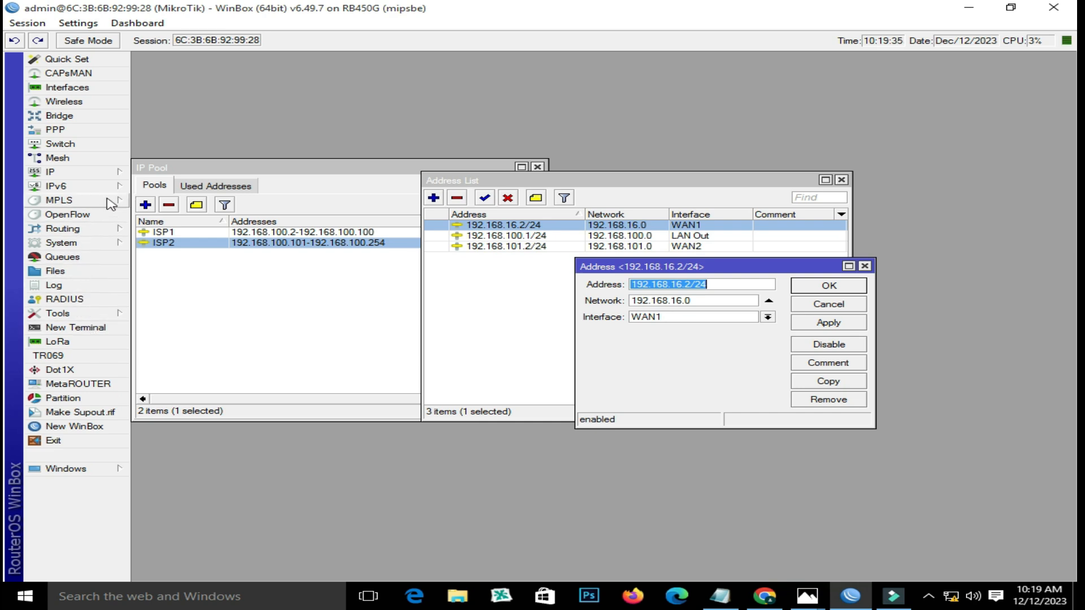
- Open IP Routes and inspect the 192.168.16.0/24 WAN1 and 192.168.100.0/24 LAN route details
click(115, 176)
click(184, 387)
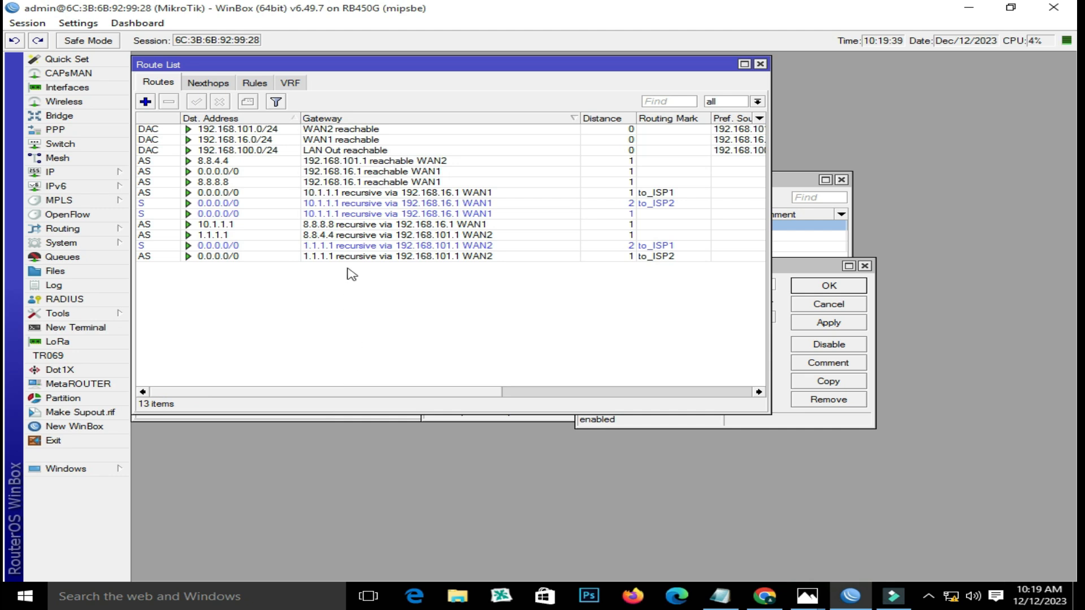
double_click(279, 140)
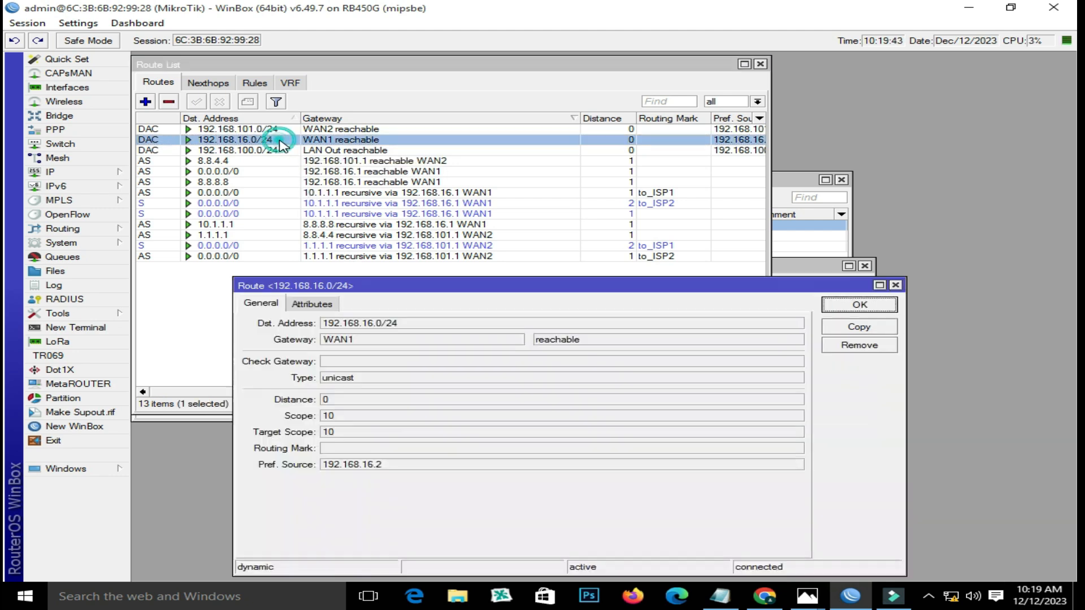
click(897, 286)
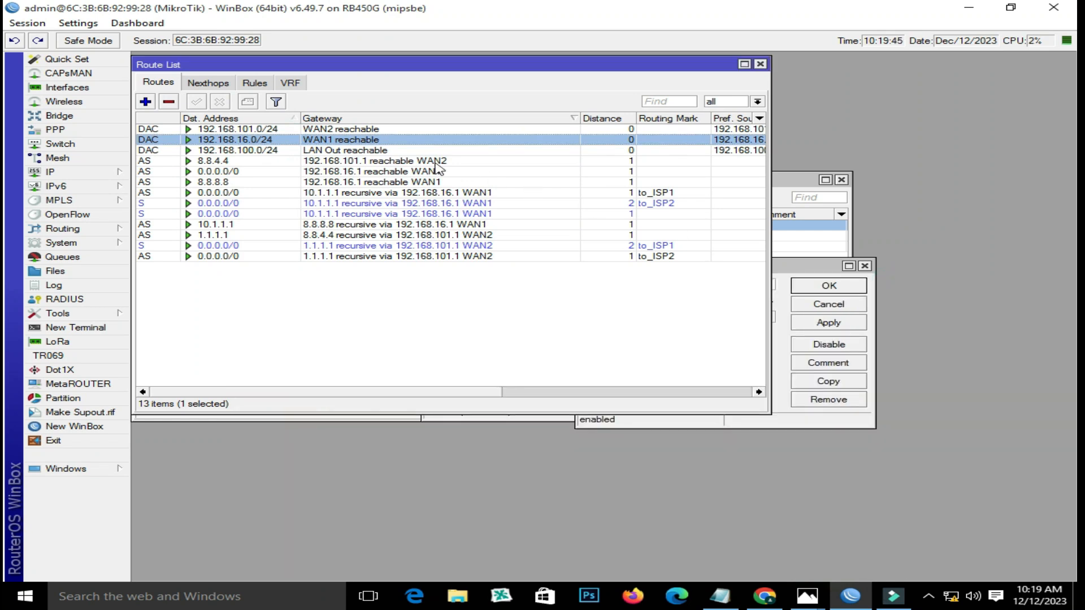
drag(423, 67, 503, 129)
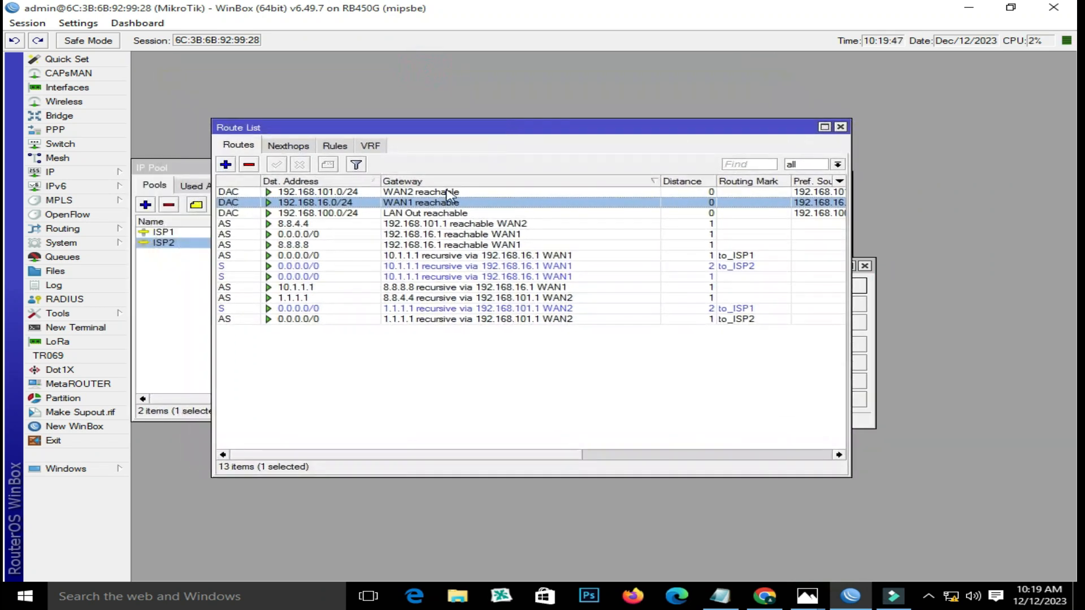
double_click(315, 215)
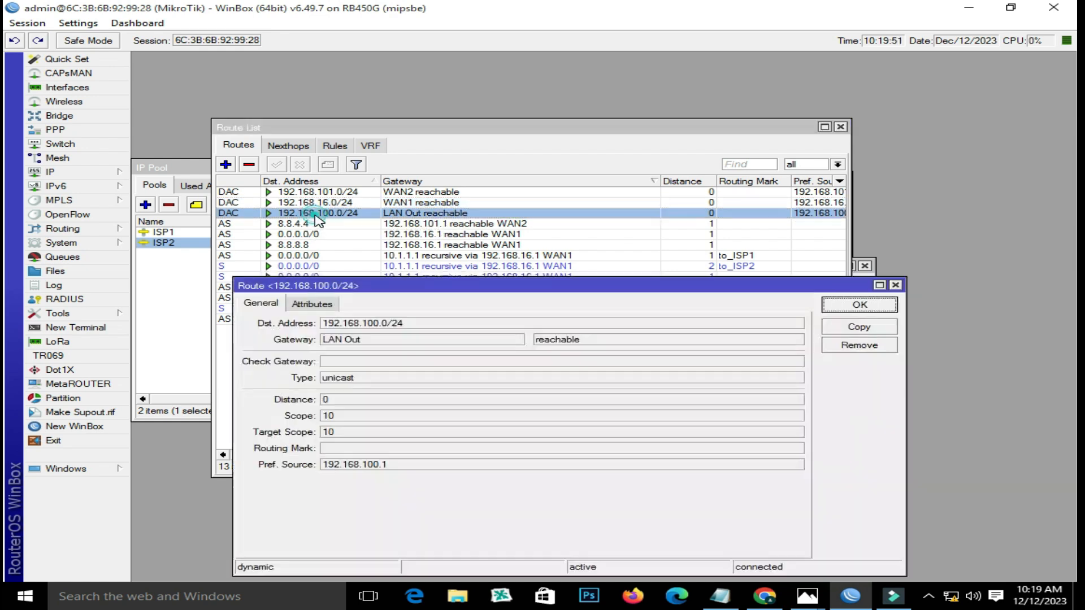
click(896, 285)
- Remove the old 0.0.0.0/0 default route through 192.168.16.1 on WAN1
click(409, 193)
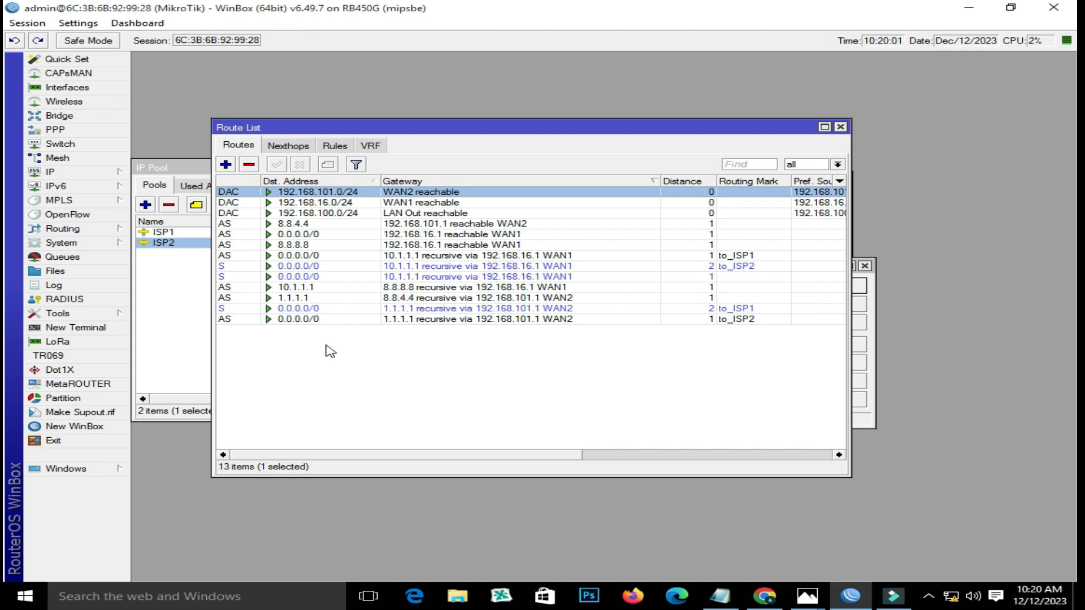
click(304, 235)
double_click(305, 240)
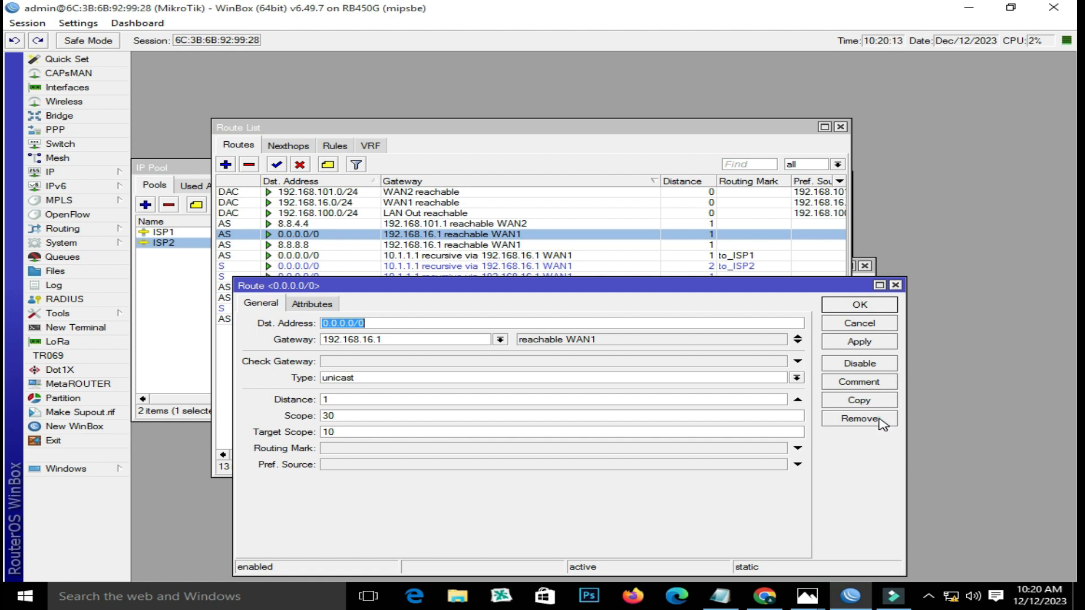
click(874, 419)
- Close the routing table, address and IP pool windows and show the Interface List
click(399, 234)
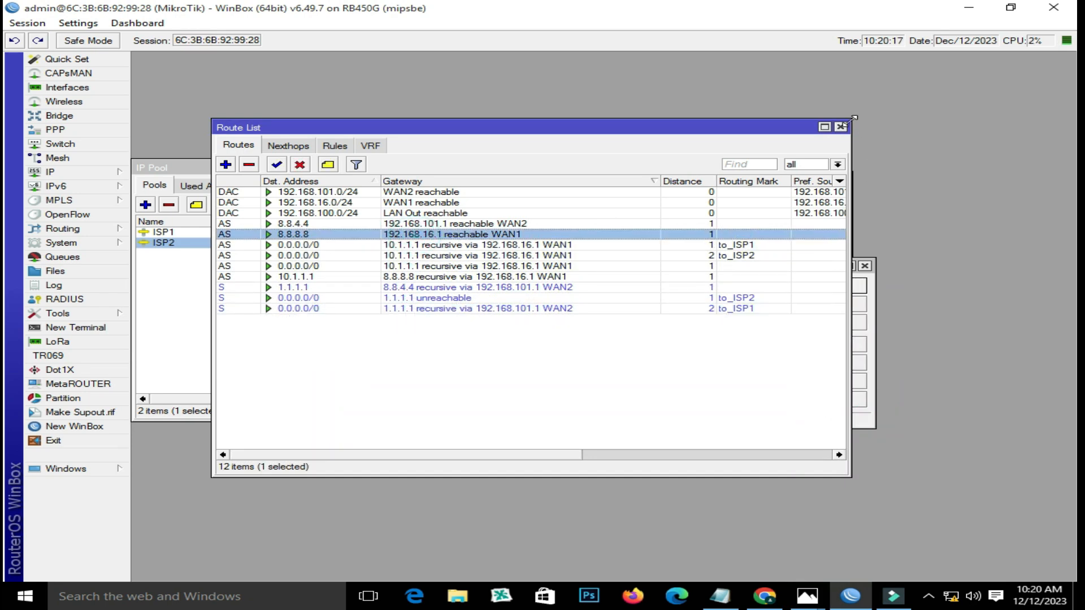
click(840, 127)
click(841, 127)
click(865, 265)
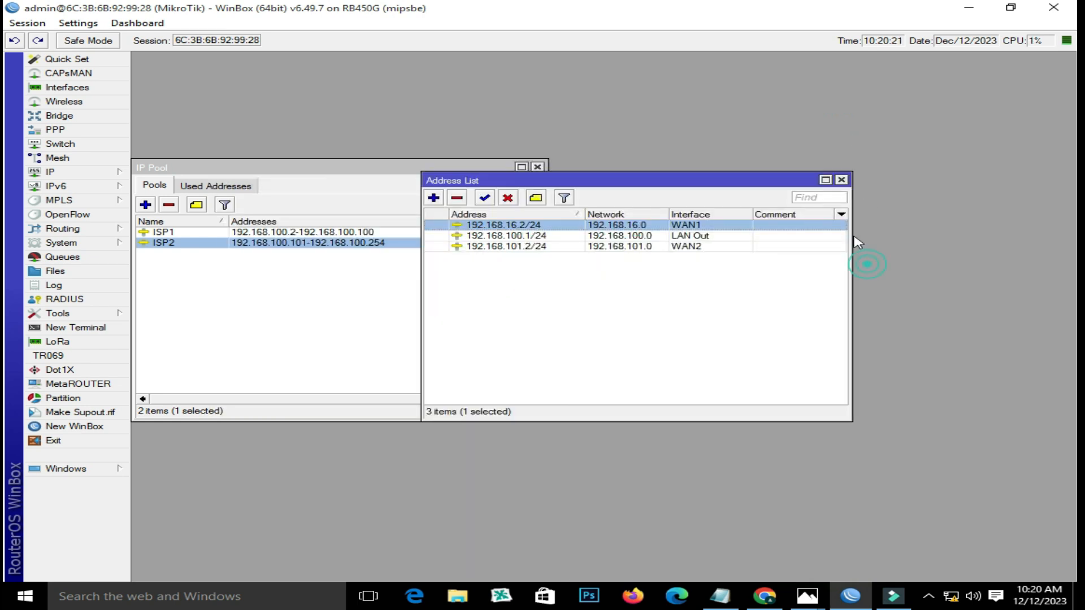
click(842, 180)
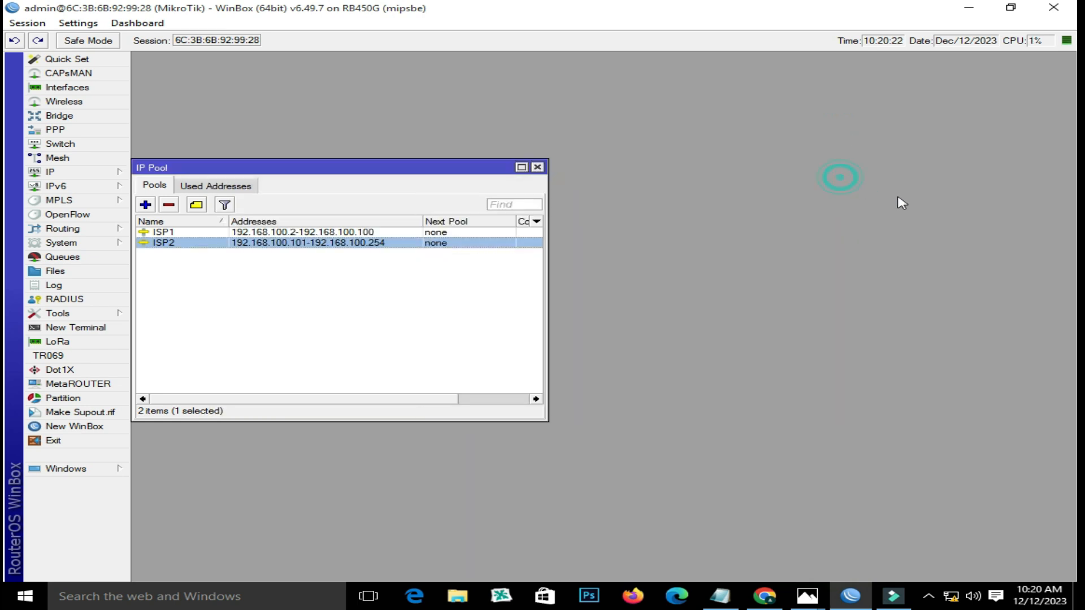
click(538, 168)
click(79, 87)
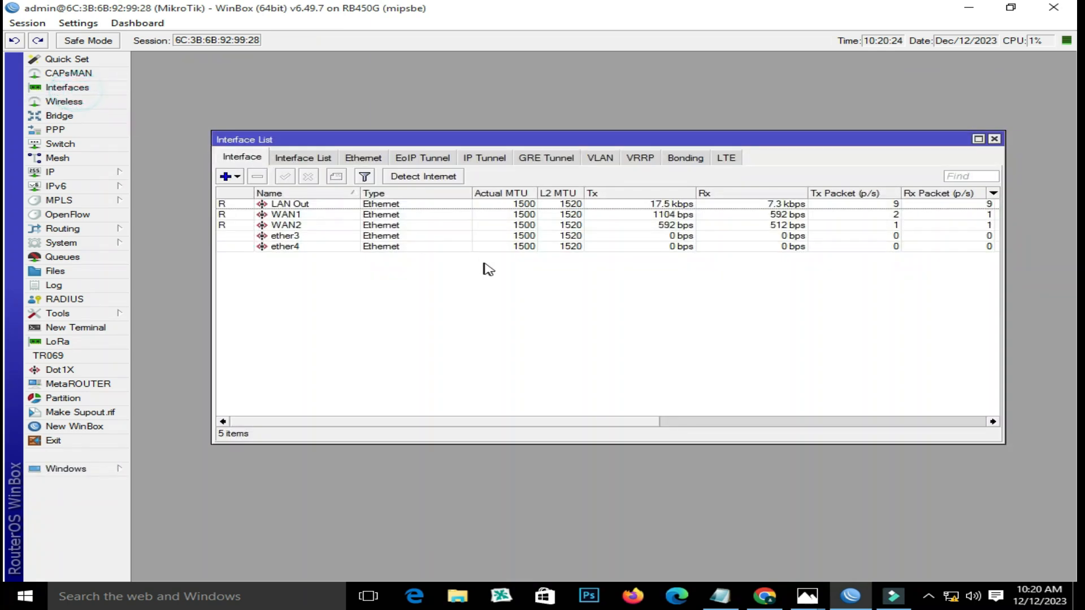
- Select WAN1 in the Interface List and open the 2MB PPP profile's settings
click(334, 214)
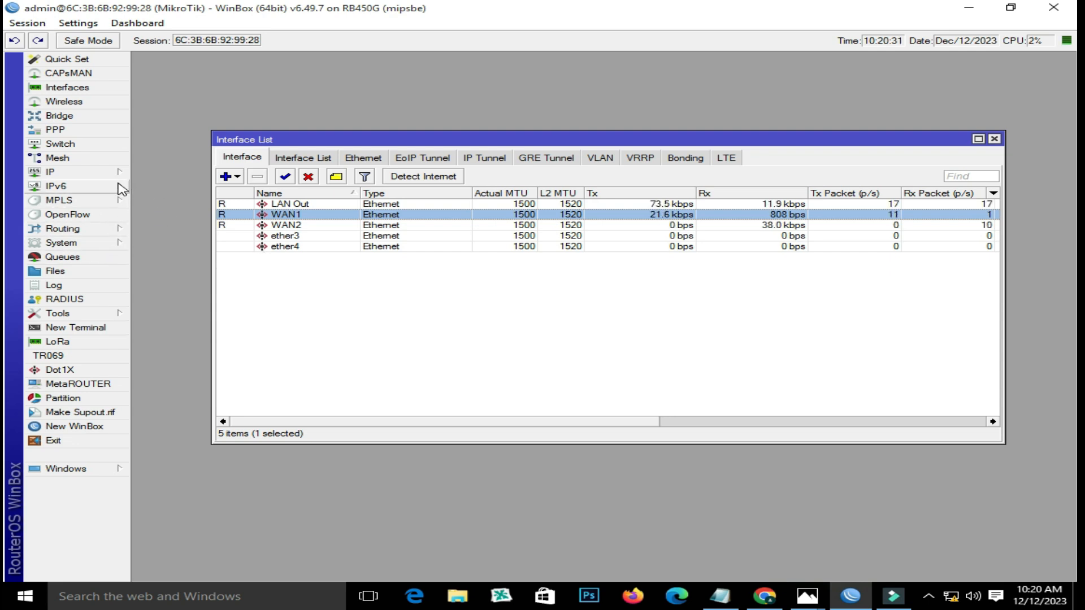
click(107, 130)
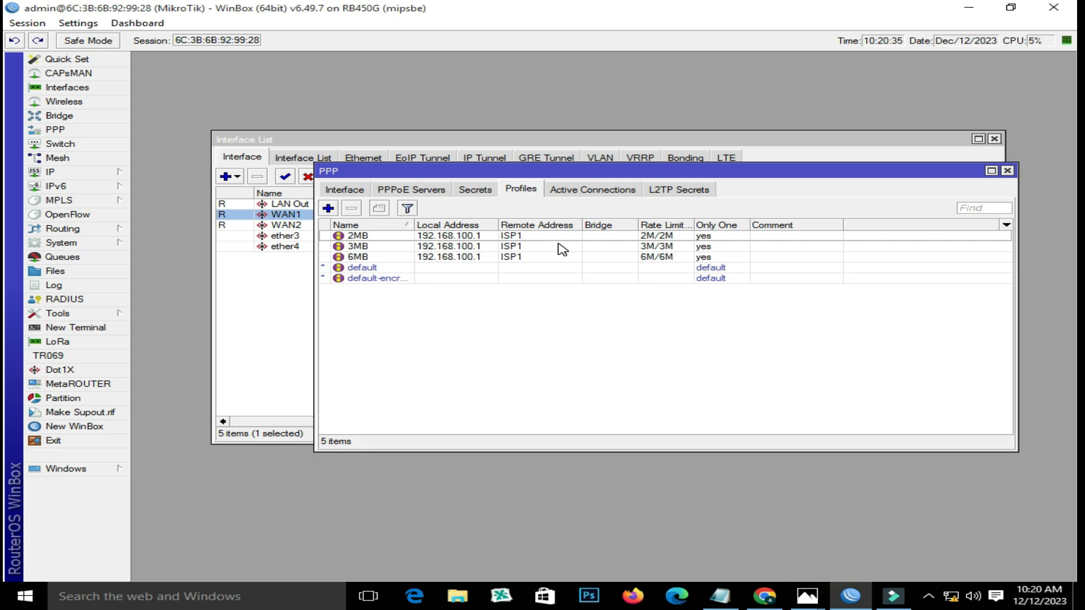
double_click(451, 238)
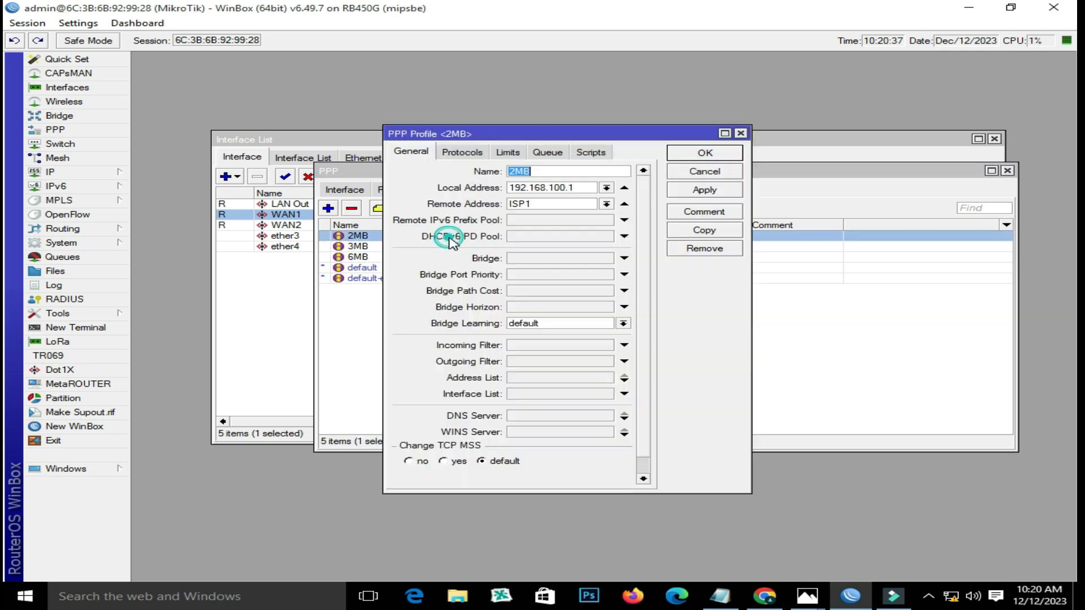
drag(709, 177, 830, 211)
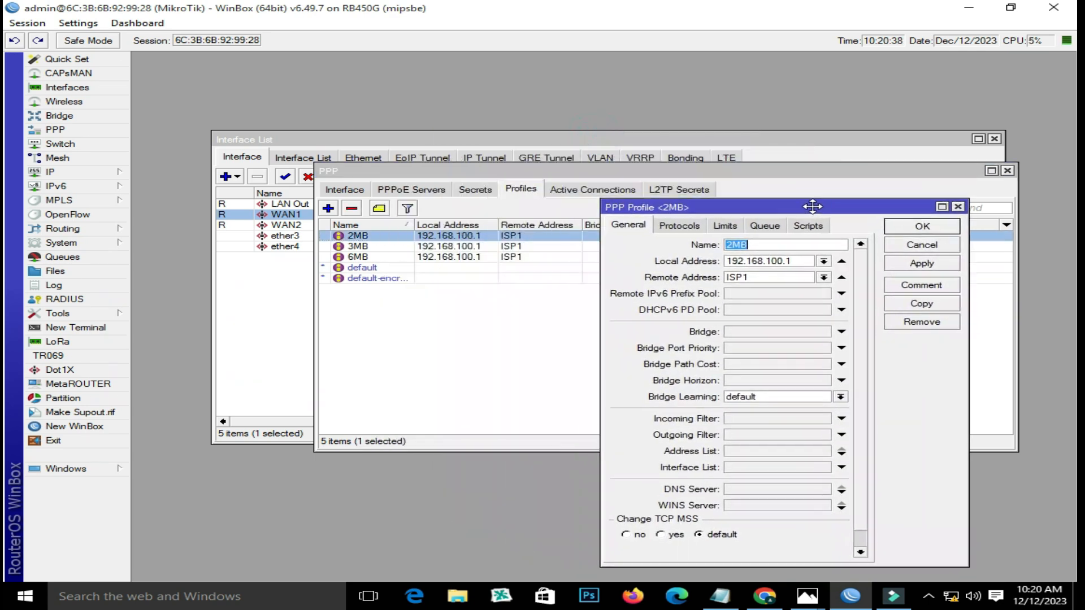
- Keep ISP1 as the 2MB profile's remote address pool and save the profile
click(774, 244)
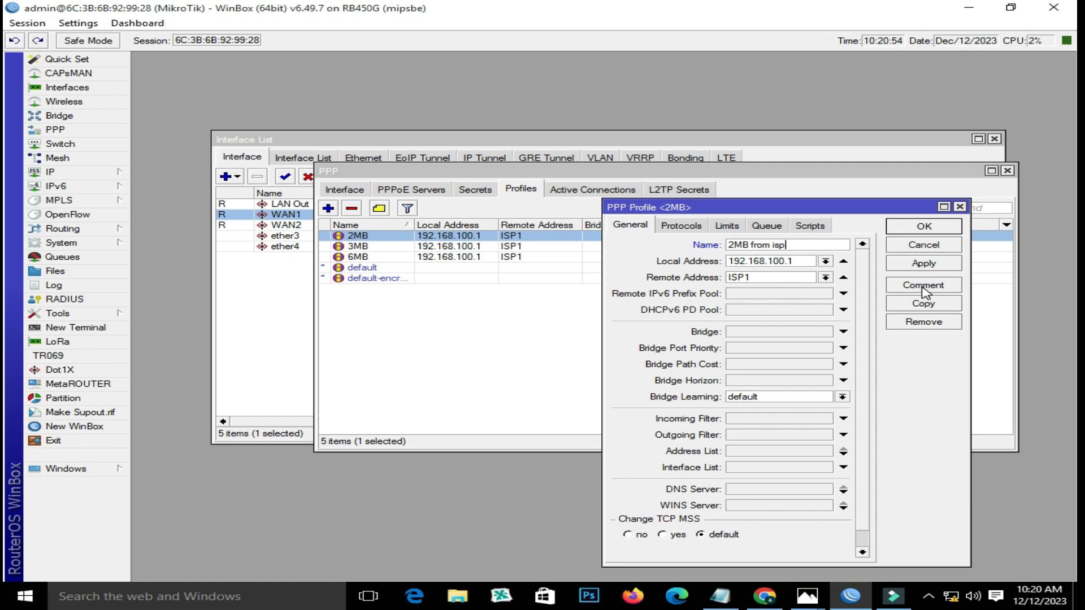
click(793, 246)
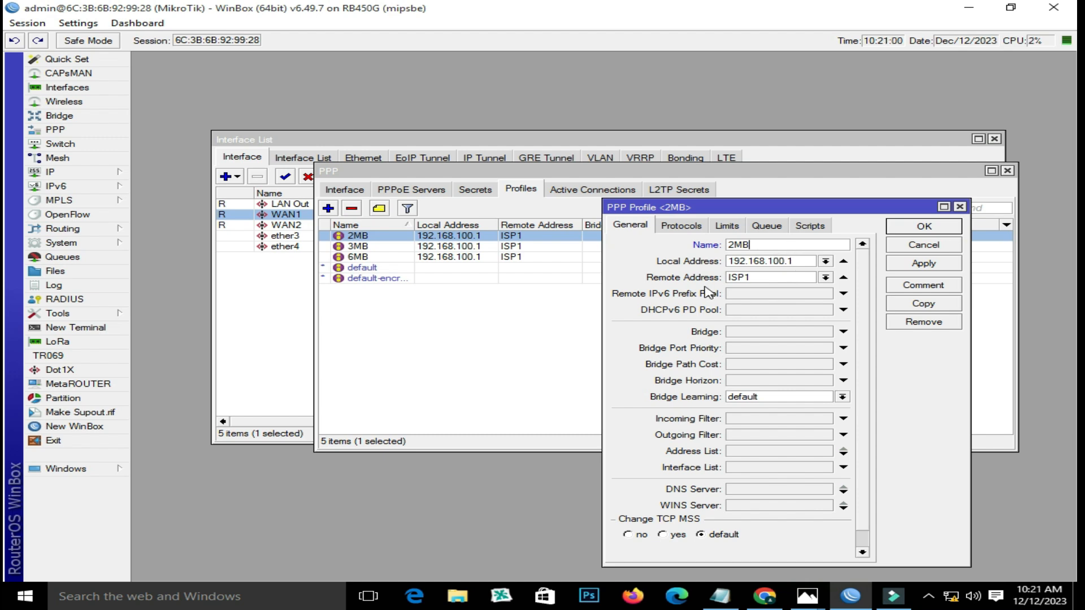
double_click(761, 278)
click(825, 278)
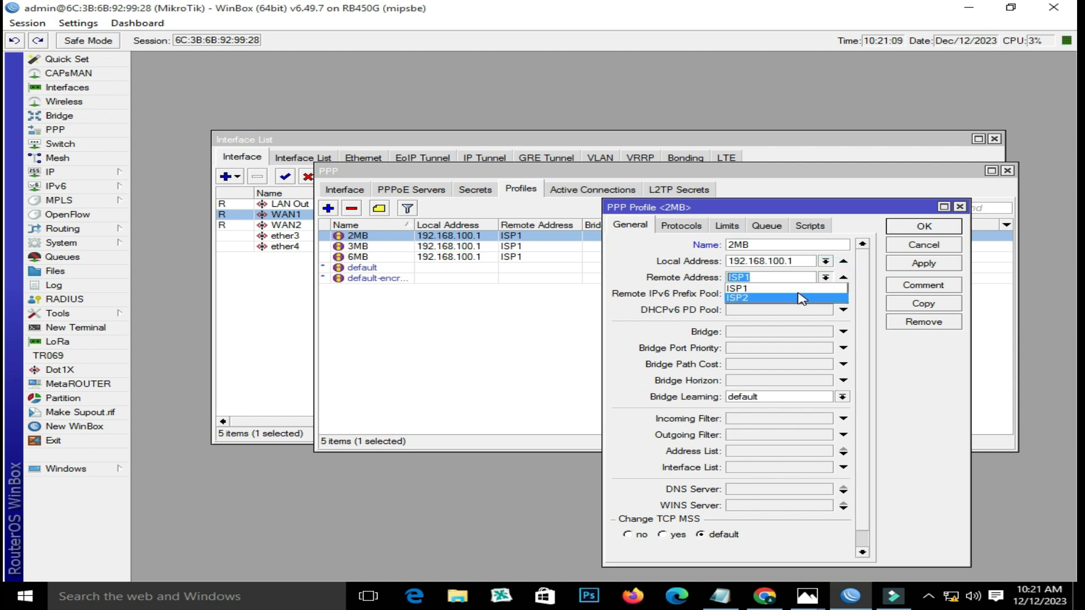
click(801, 289)
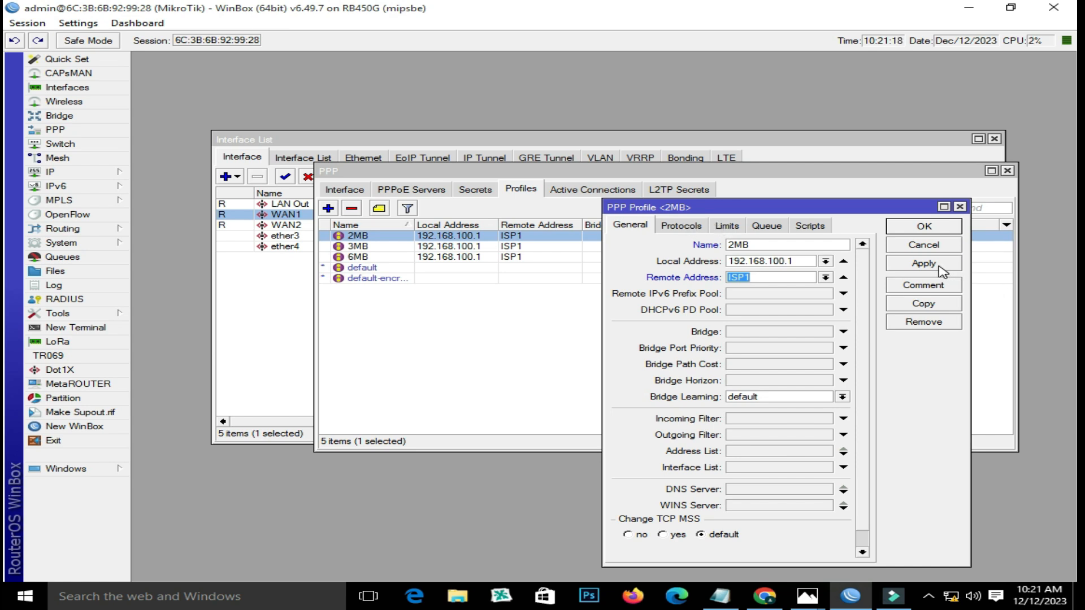
click(922, 228)
- Assign the 2MB profile to the second PPPoE user in PPP Secrets
click(475, 190)
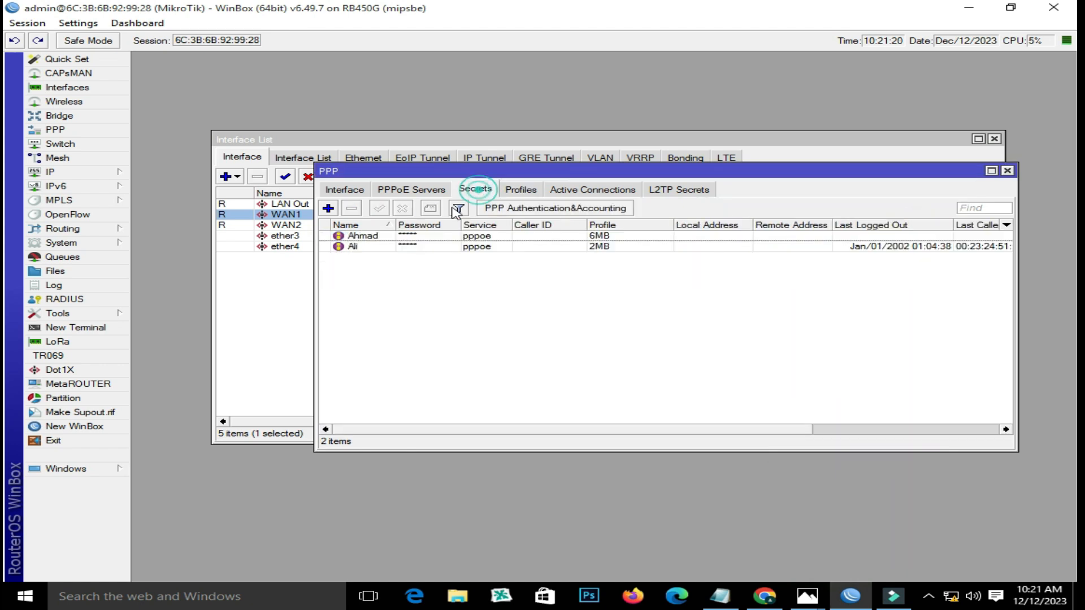
click(367, 247)
double_click(367, 246)
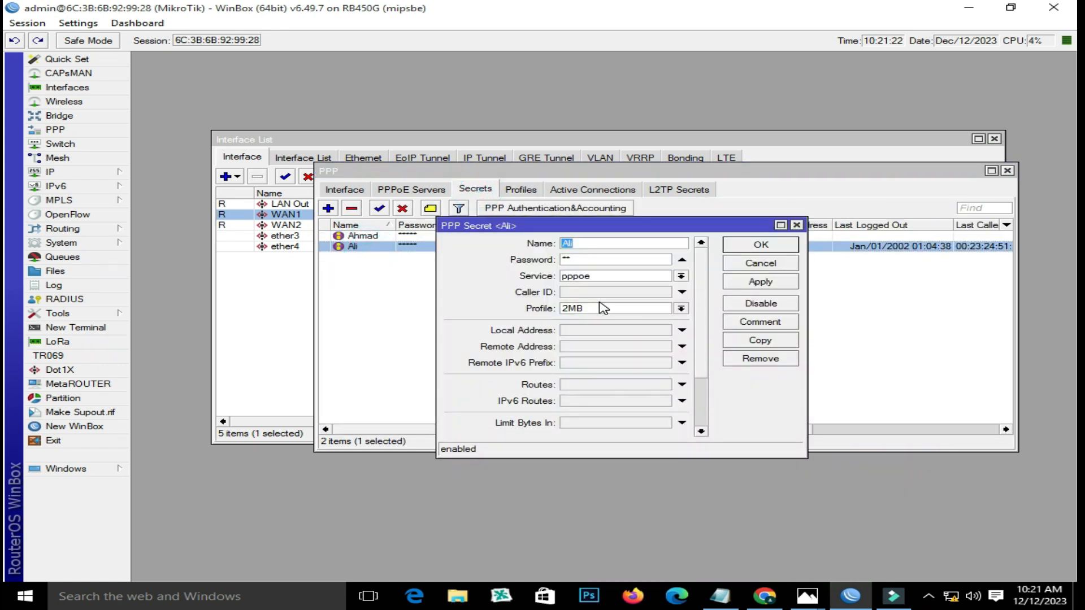
click(630, 310)
click(627, 318)
click(751, 246)
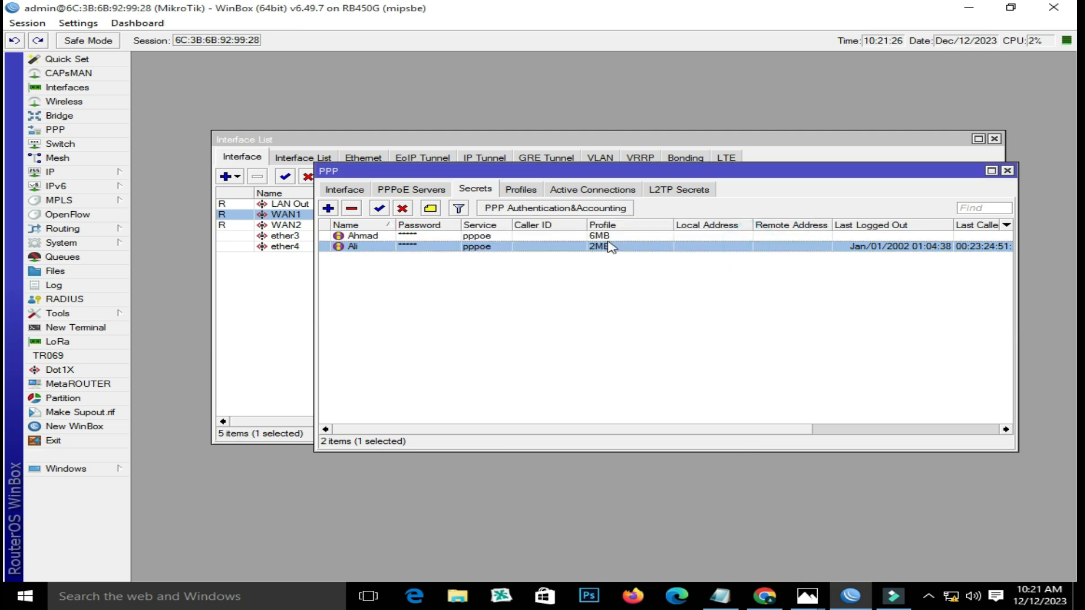
- Close the PPP window, select WAN1, and bring up the Windows network connections list
click(1007, 170)
click(528, 216)
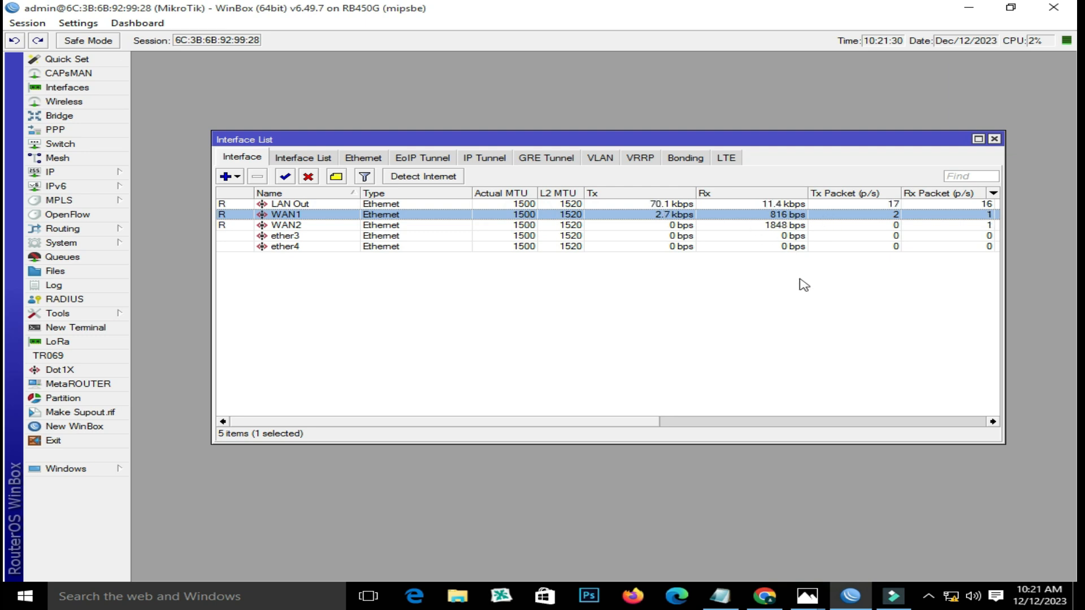
click(951, 596)
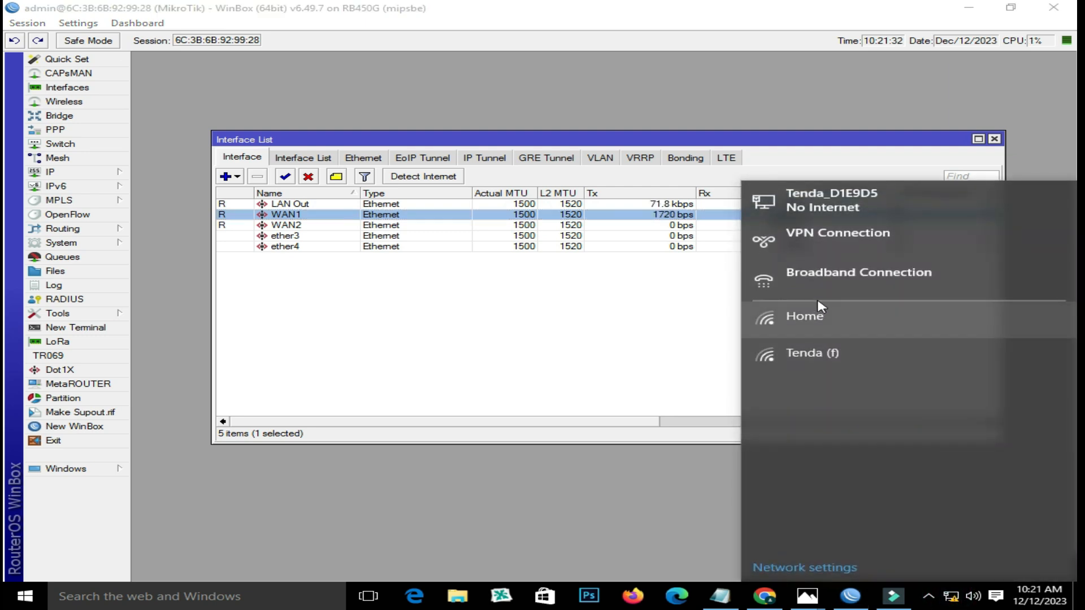
- Connect the Broadband Connection using the PPPoE user's name and password, then close Settings
click(816, 282)
click(237, 247)
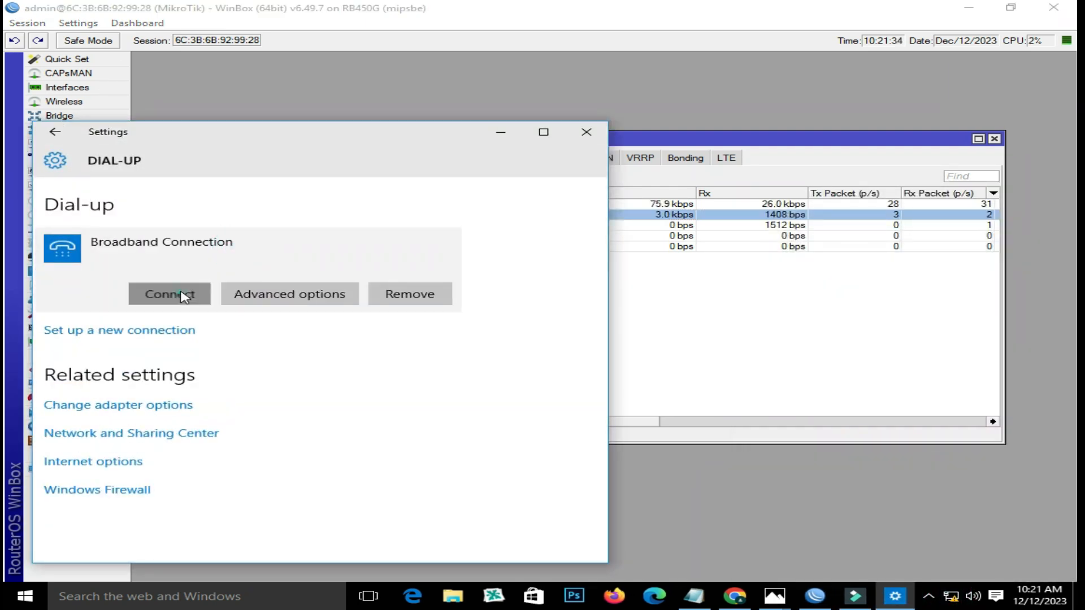
click(183, 298)
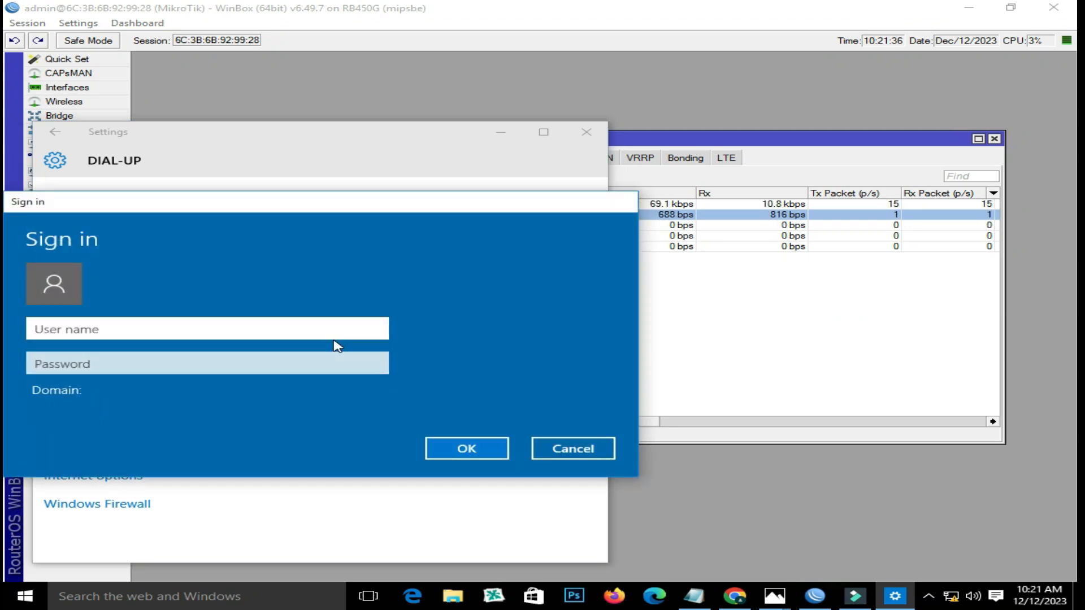
text(Ali)
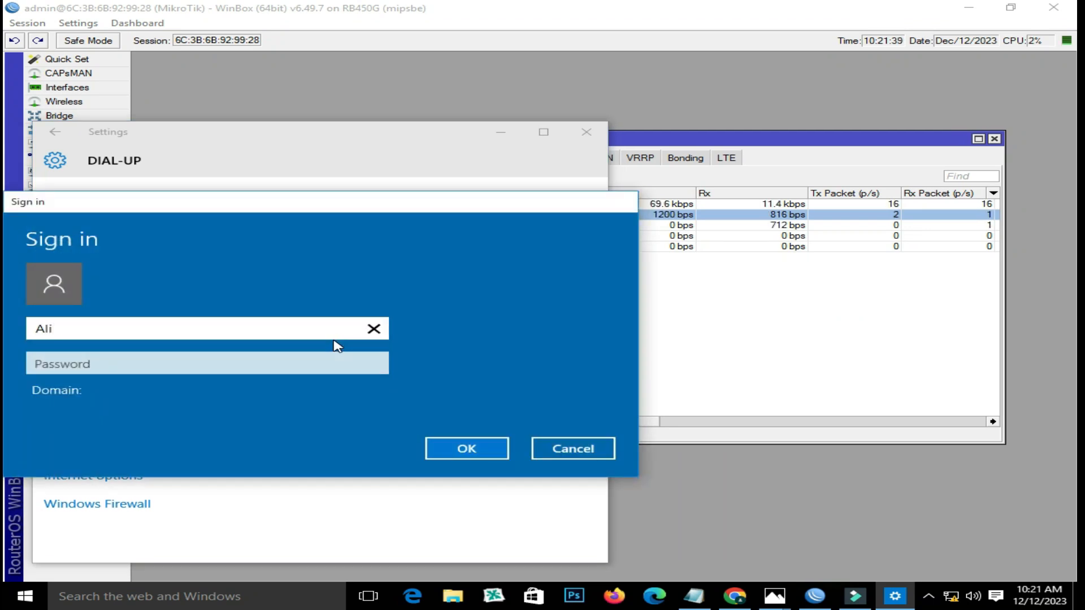
key(Tab)
text(123)
key(Return)
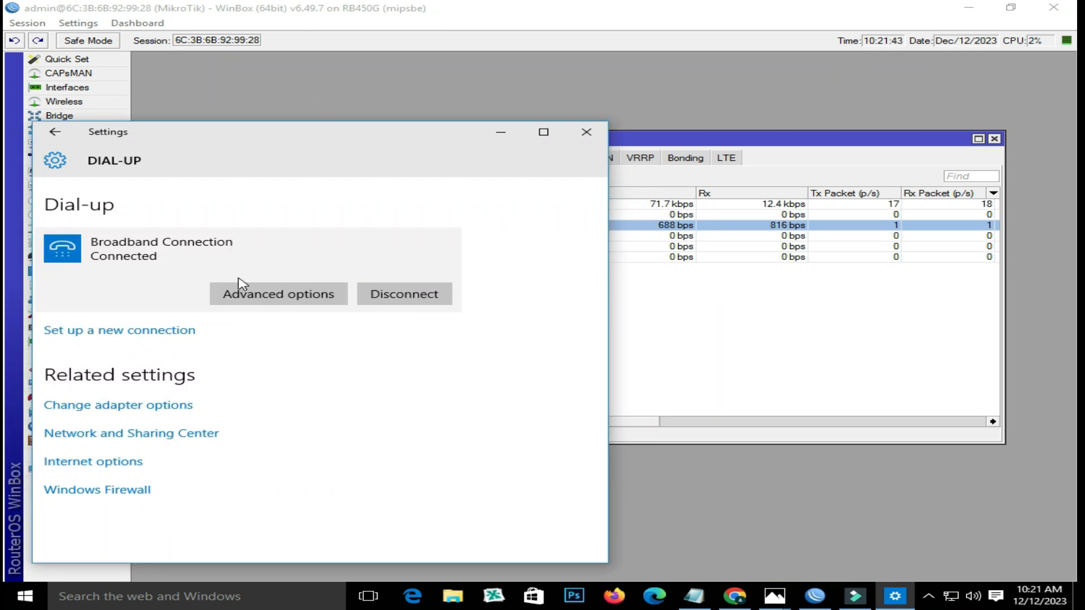
click(585, 132)
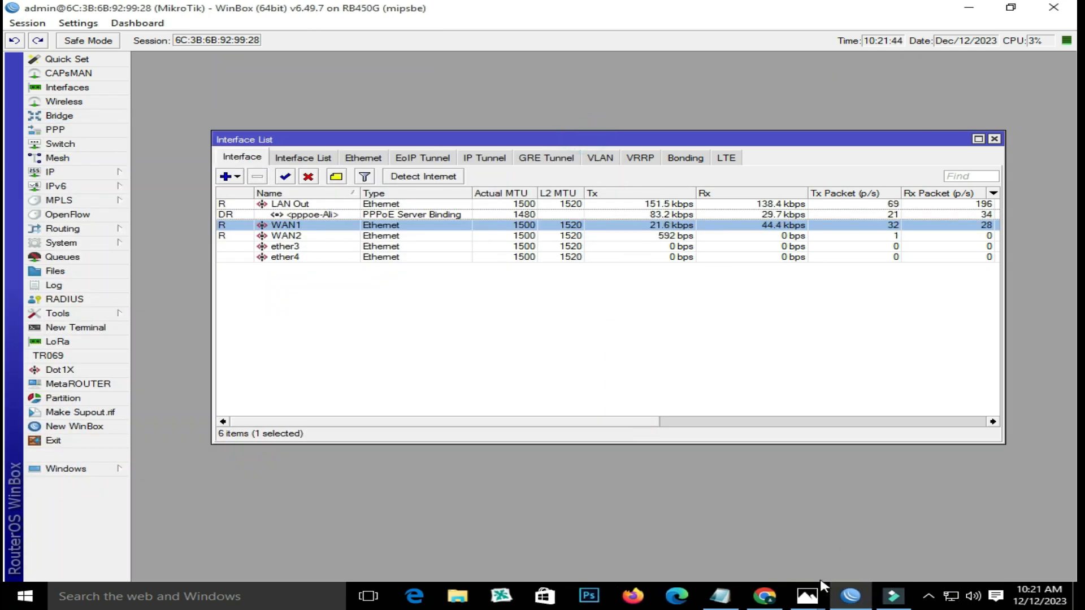
- Minimize Chrome and move WinBox's Interface List higher on screen
click(743, 595)
click(1013, 9)
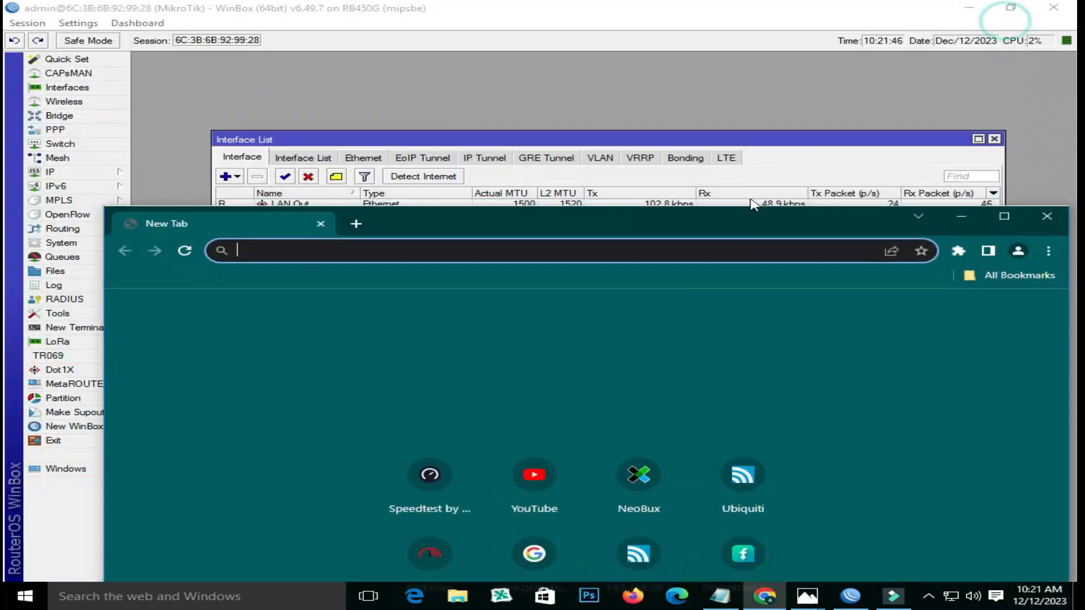
click(803, 137)
drag(799, 119, 801, 60)
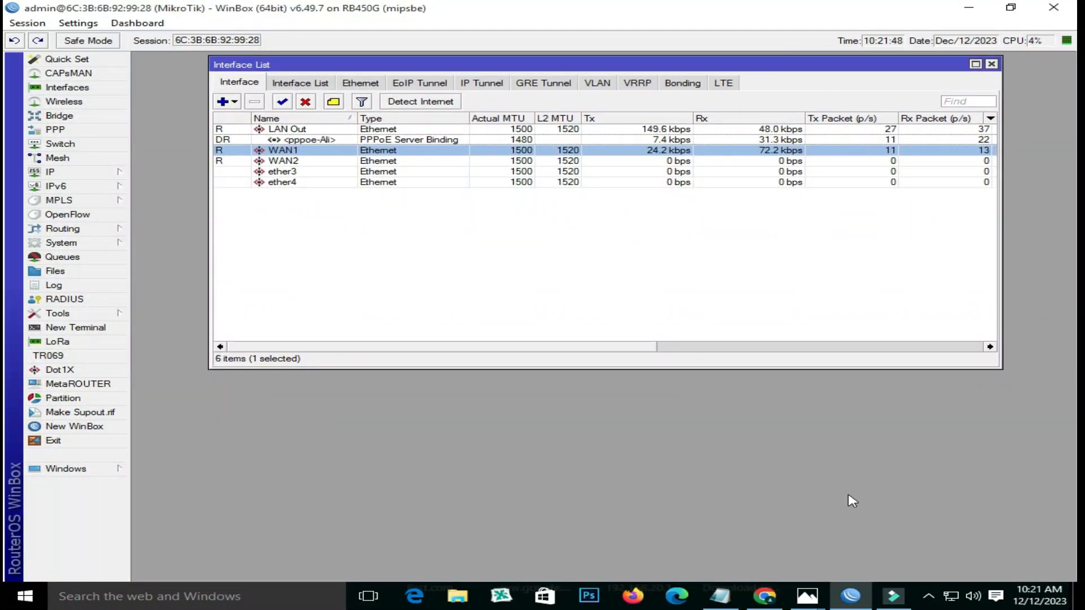
- Load YouTube in Chrome to generate traffic, then hide the browser
click(765, 596)
click(534, 475)
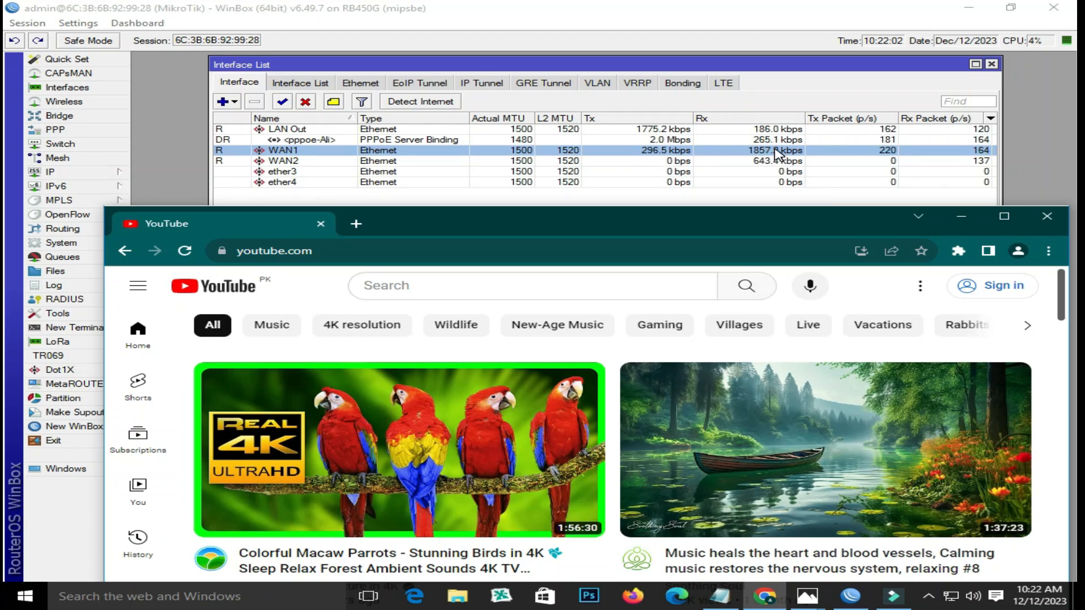
click(960, 218)
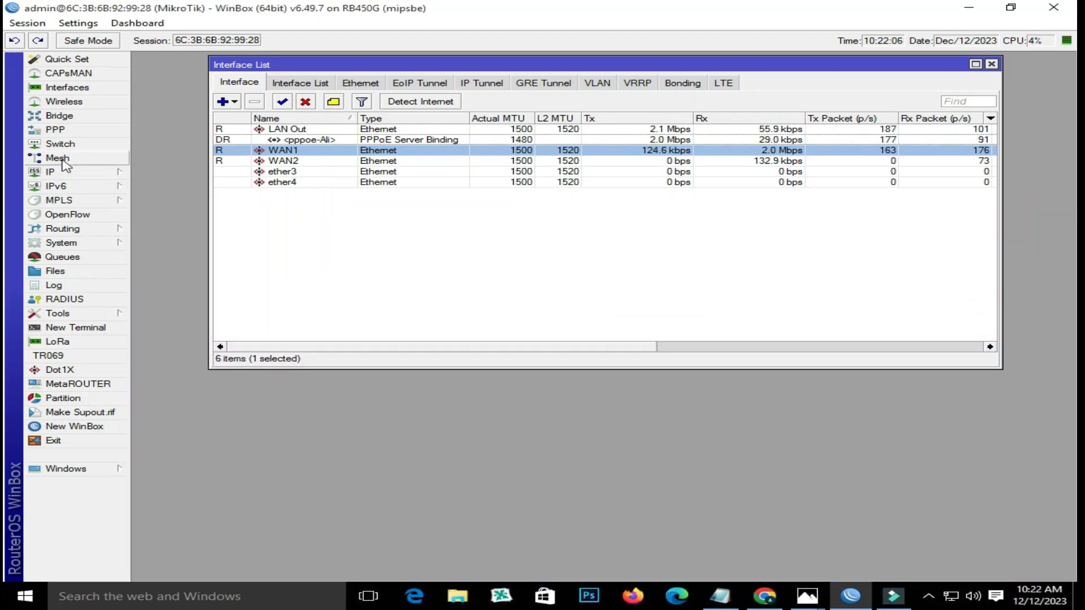
- Set the 2MB PPP profile's Remote Address pool to ISP2, then review Secrets and Interface lists
click(79, 129)
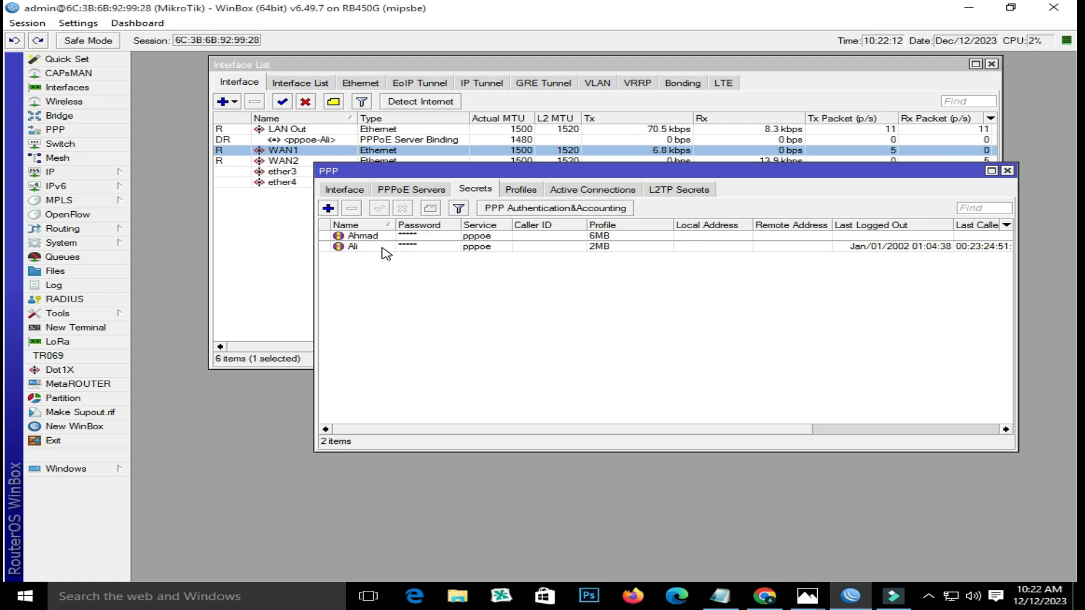
click(520, 190)
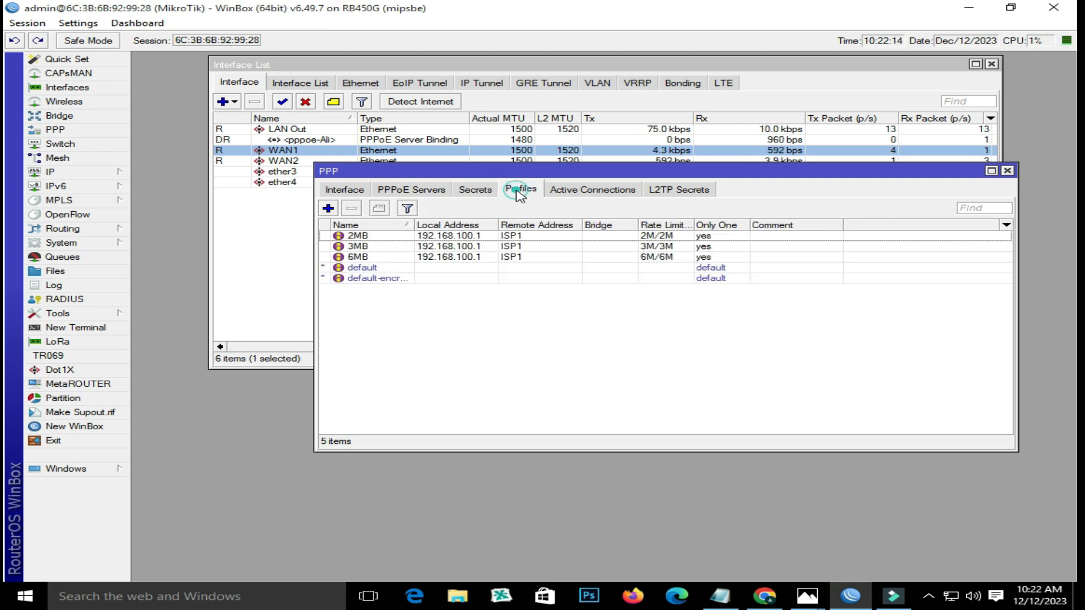
double_click(383, 237)
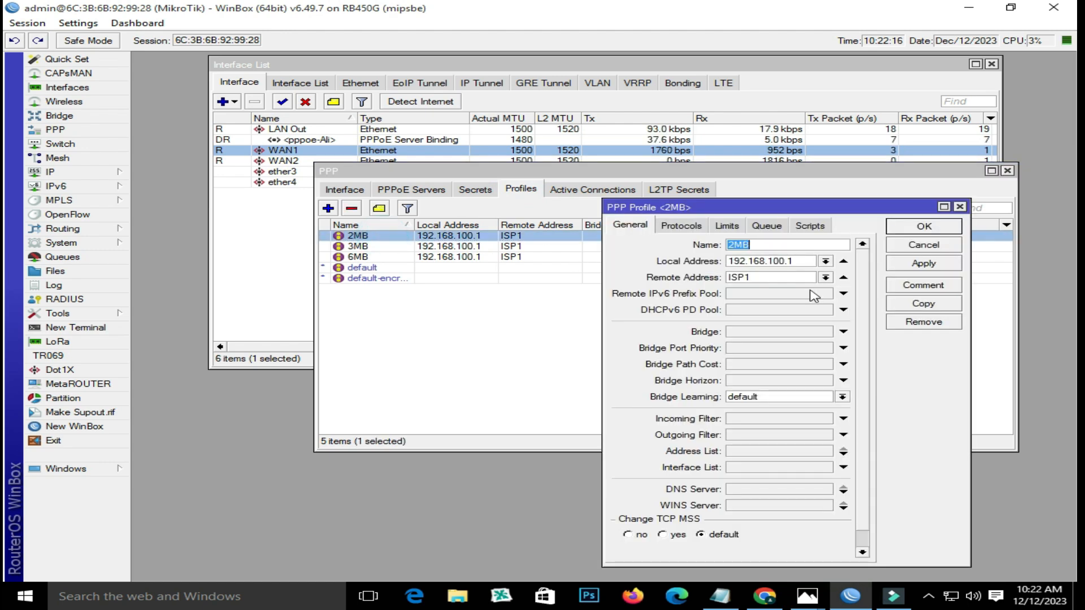
click(825, 278)
click(817, 297)
click(927, 263)
click(921, 227)
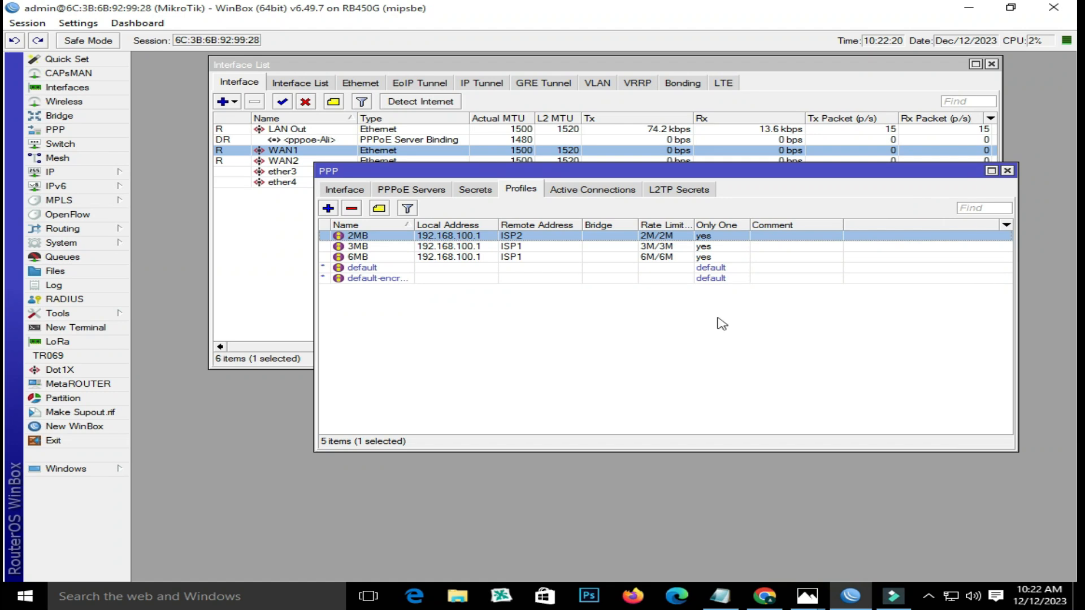
click(476, 190)
click(354, 195)
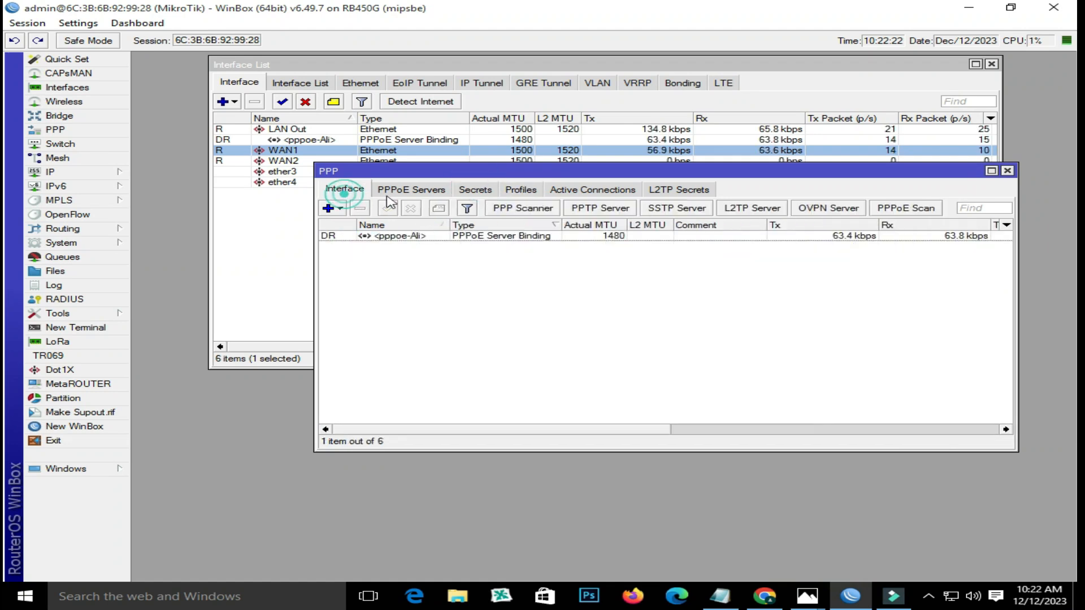
- Disconnect and redial Broadband Connection, signing in with the PPPoE user's name and password
click(949, 597)
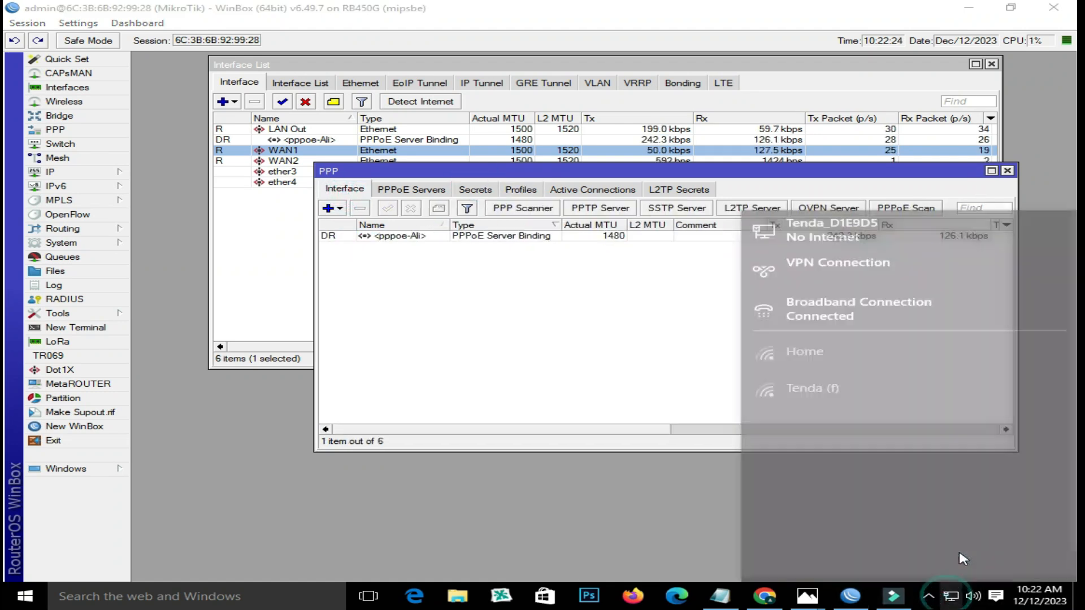
click(888, 293)
click(302, 242)
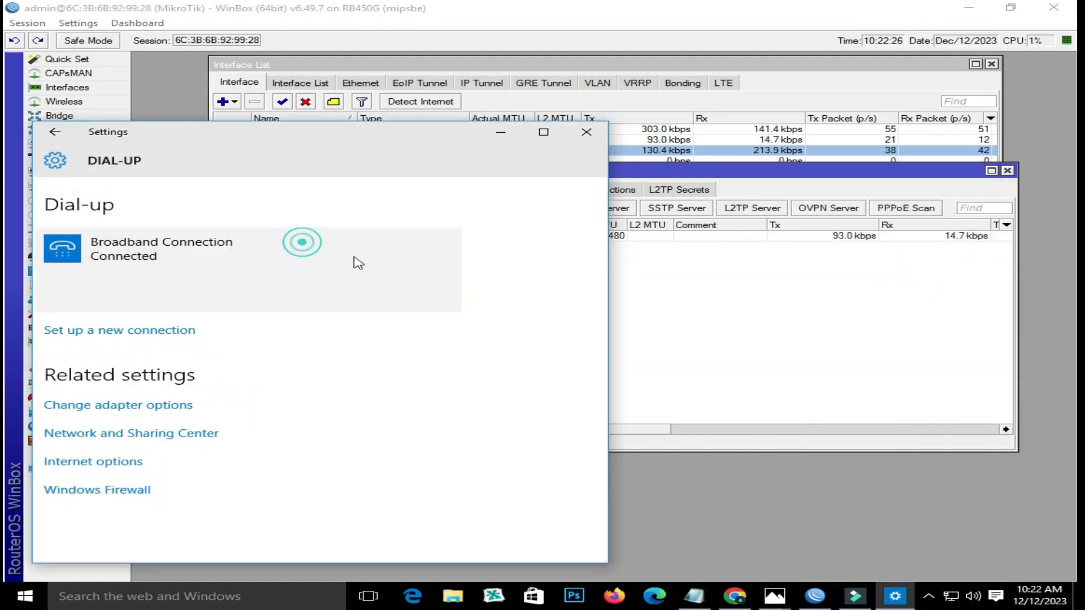
click(426, 294)
click(184, 294)
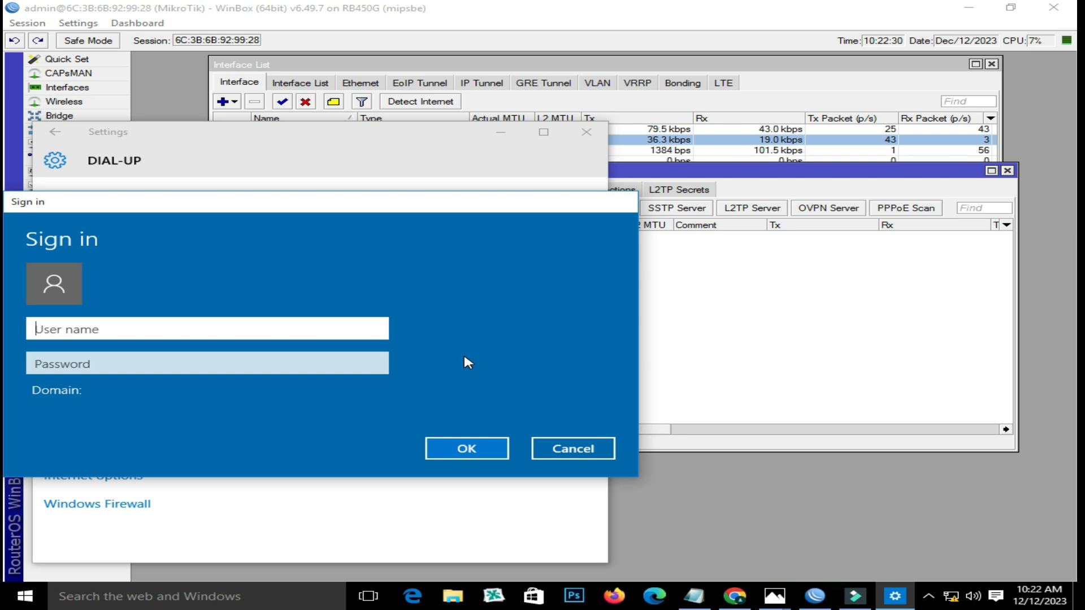
text(Ali)
key(Tab)
text(123)
key(Return)
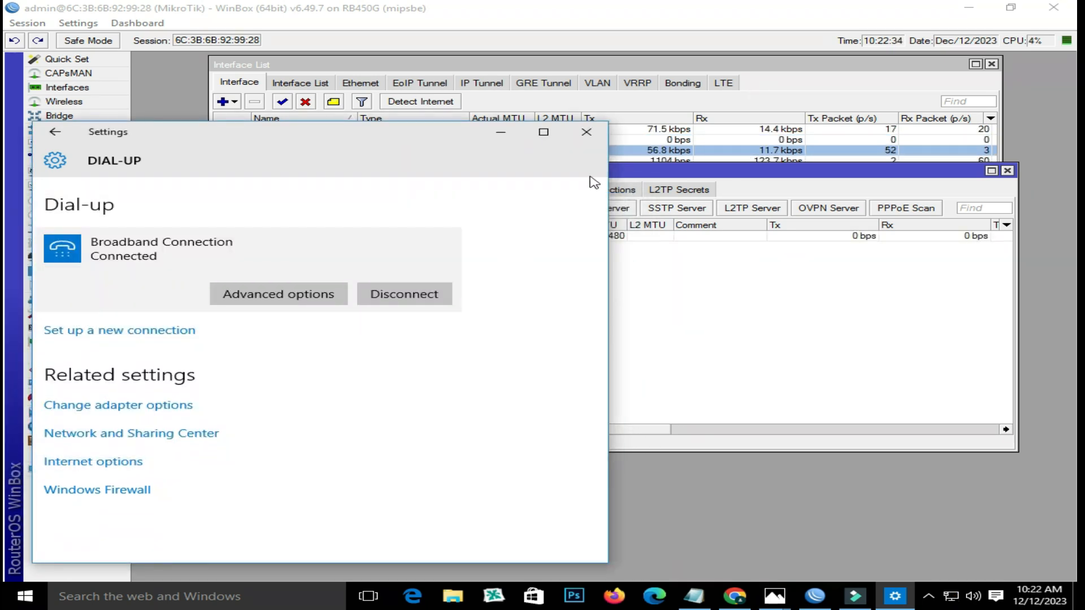
click(585, 131)
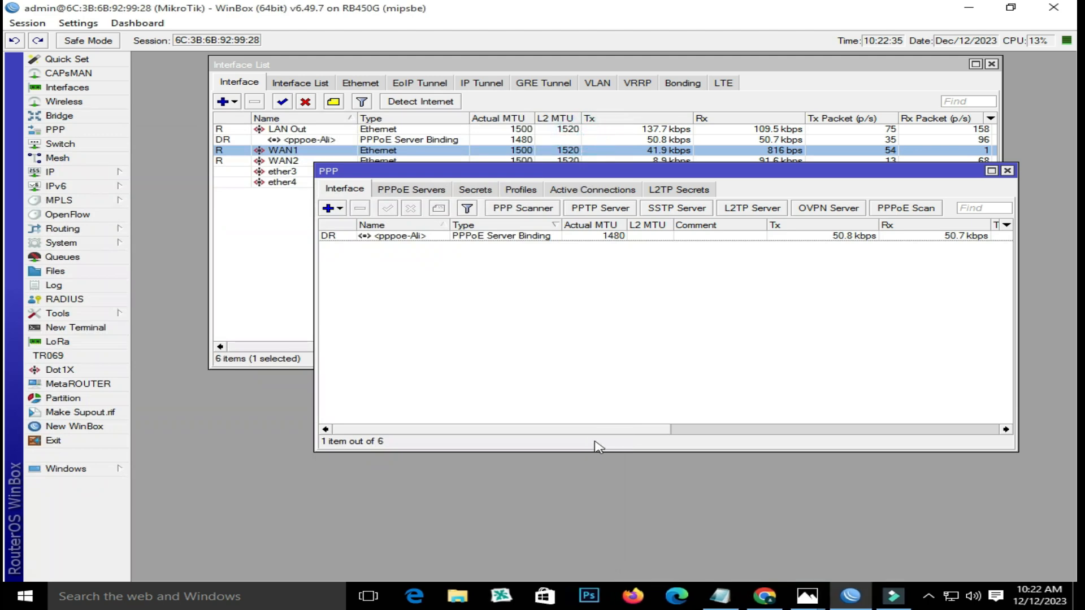
- Reload YouTube in Chrome and confirm the traffic appears on WAN2 in WinBox
click(764, 596)
click(184, 250)
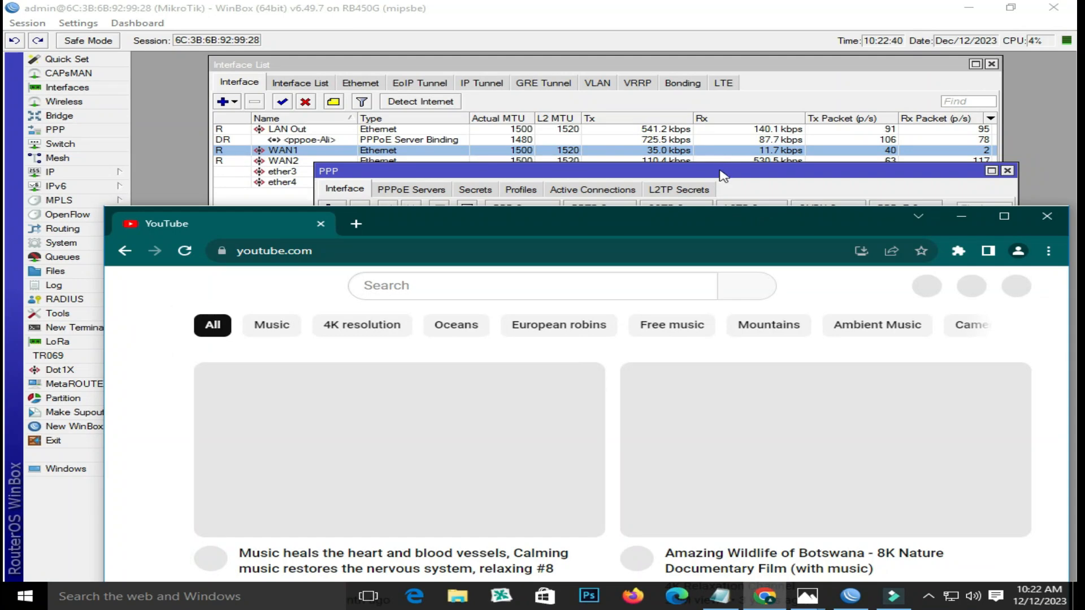
click(720, 171)
click(782, 159)
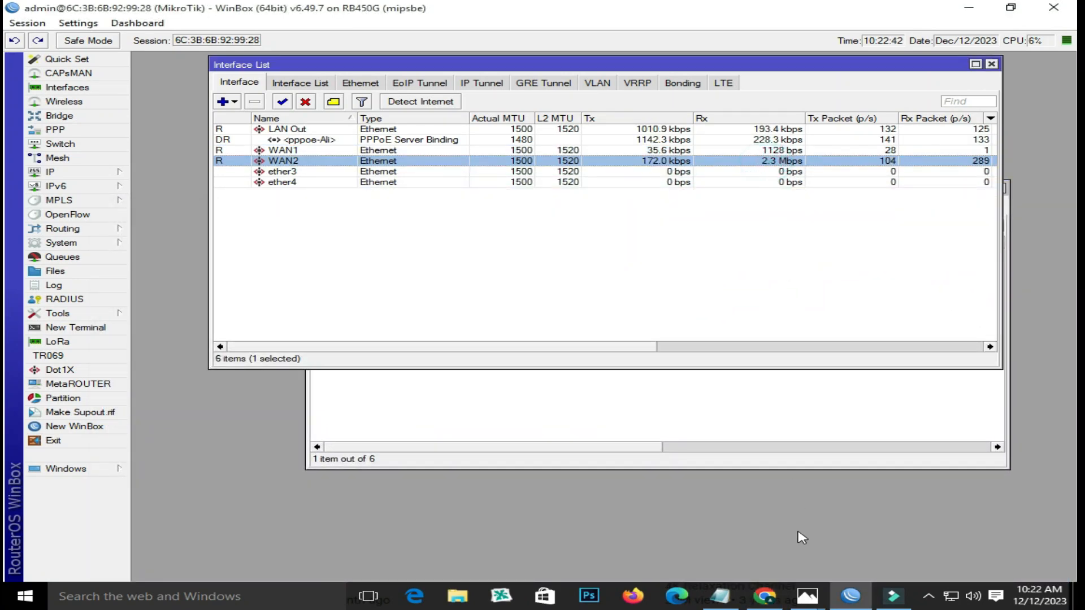
click(764, 600)
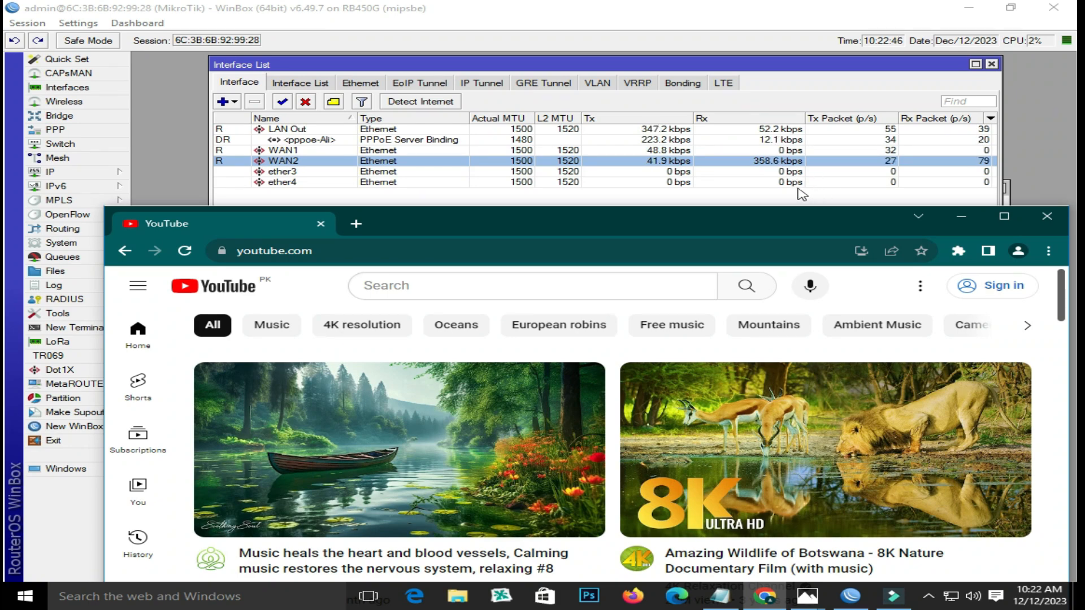
- Disconnect the Broadband Connection from the network connections list
click(952, 597)
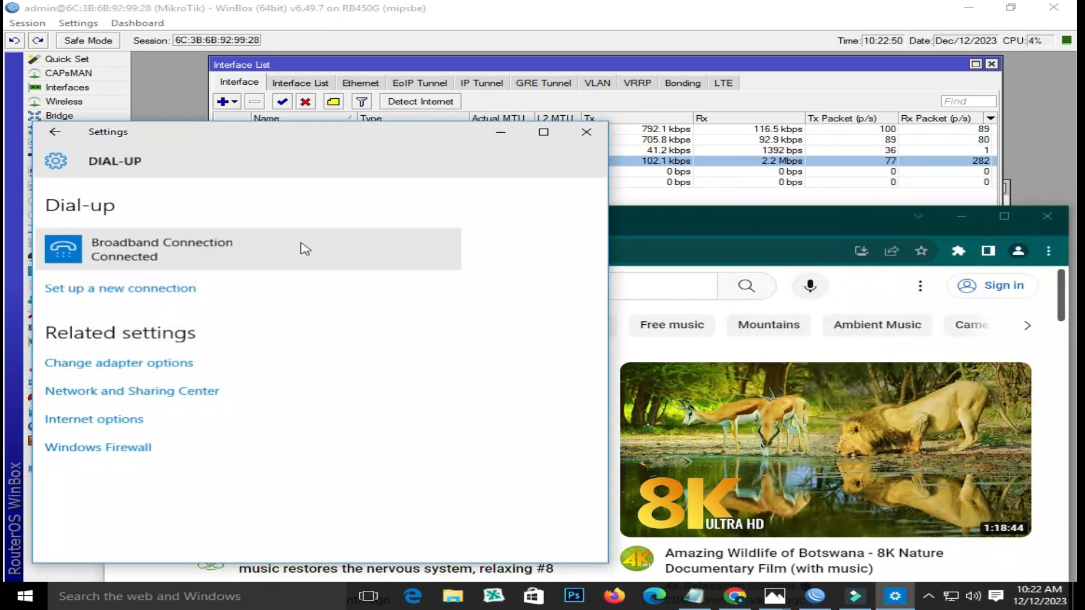
click(227, 243)
click(394, 295)
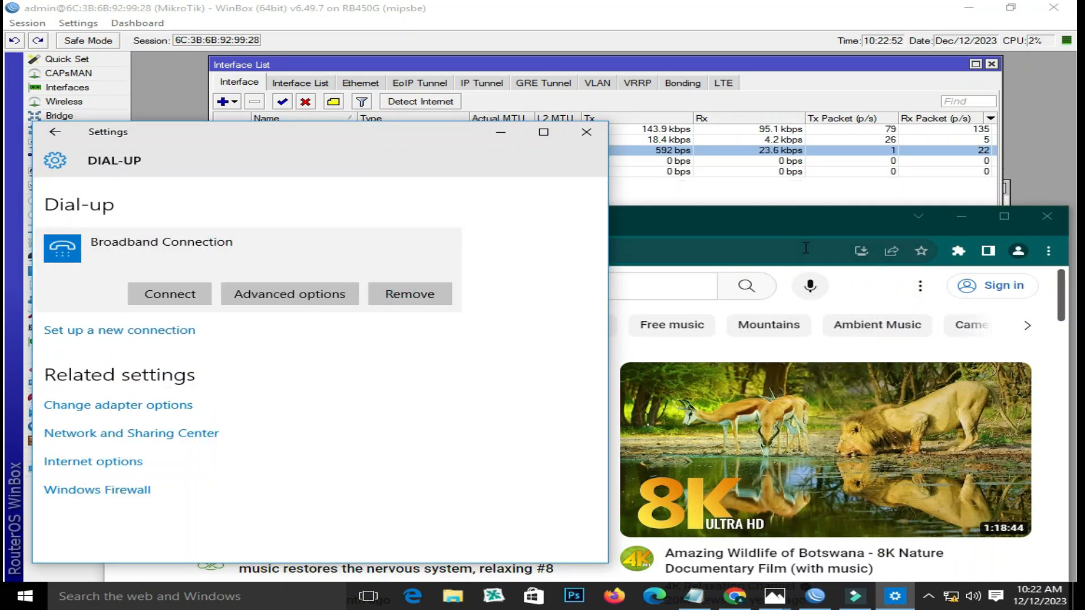
- Swap the YouTube tab for a new one, close Dial-up settings, and load ad.net
click(787, 213)
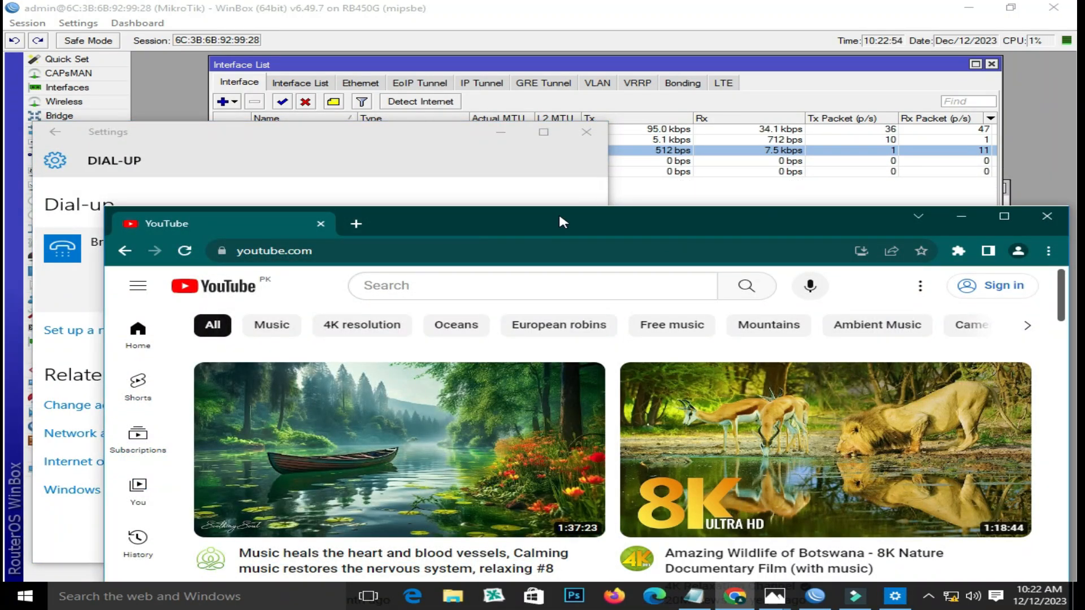
click(356, 223)
click(320, 224)
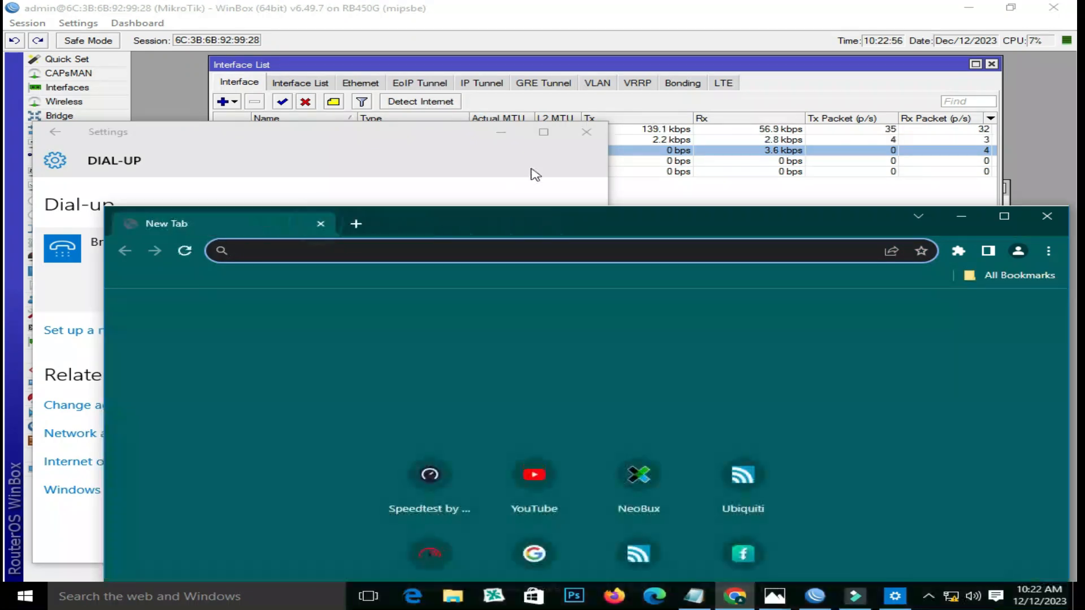
click(590, 138)
drag(617, 226, 617, 201)
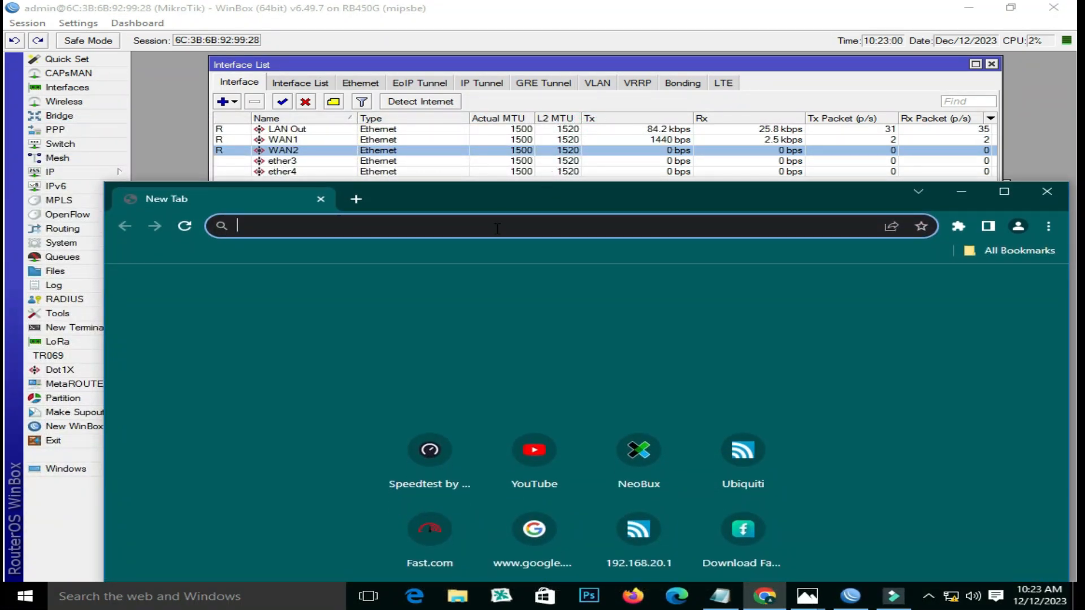
text(ad)
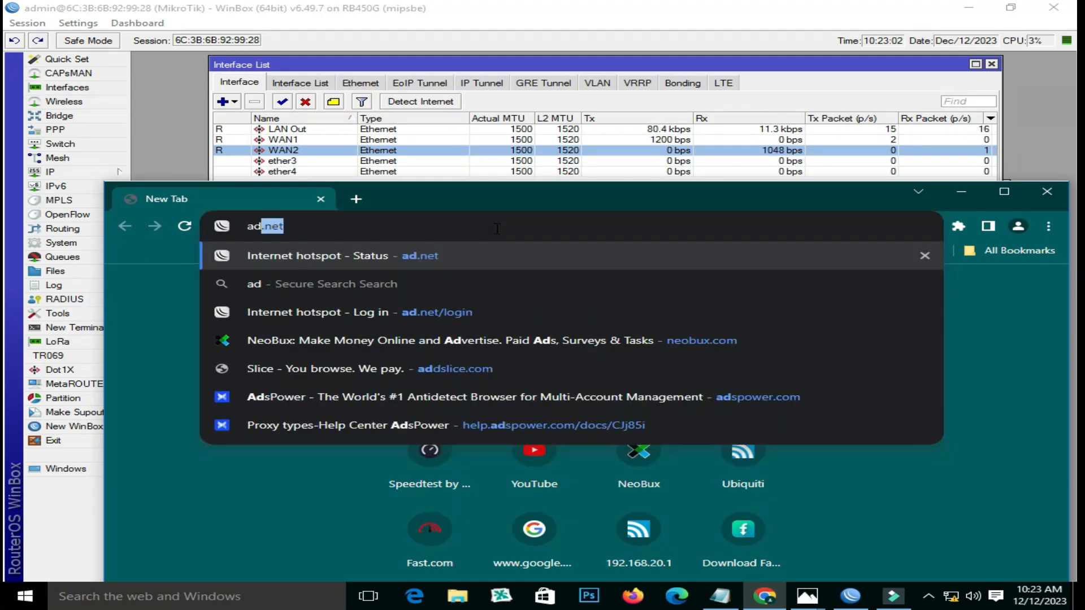
text(.net)
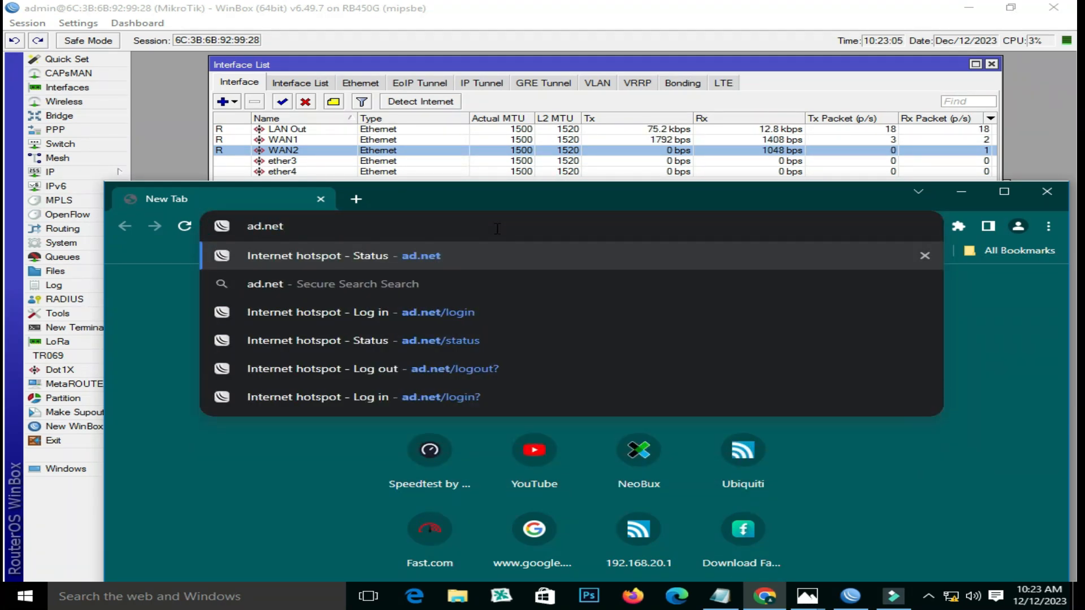
key(Return)
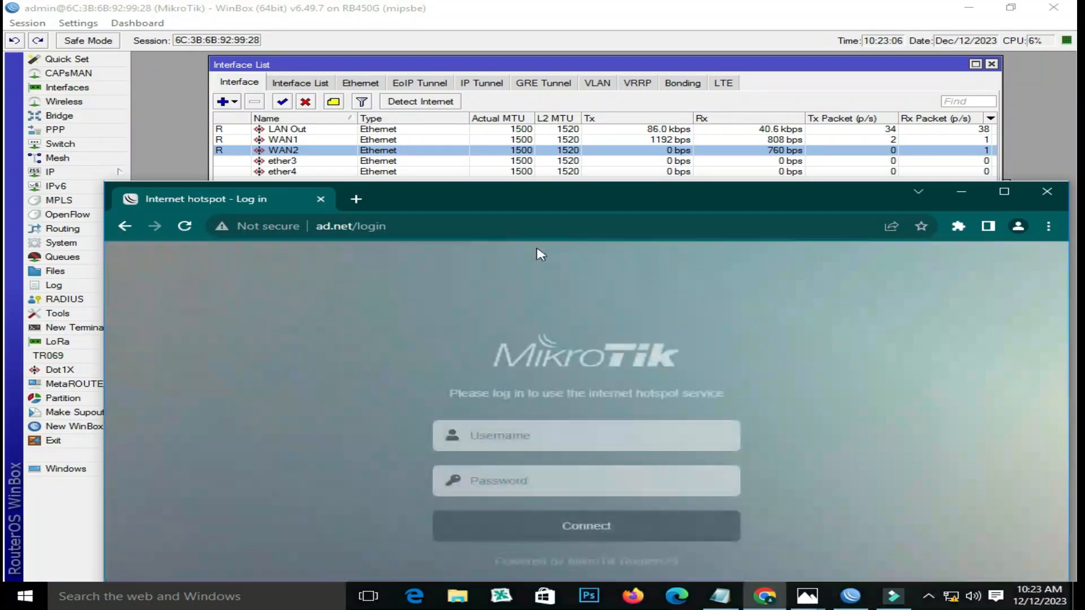
- Set the 2MB hotspot user profile's Address Pool to ISP2
click(65, 171)
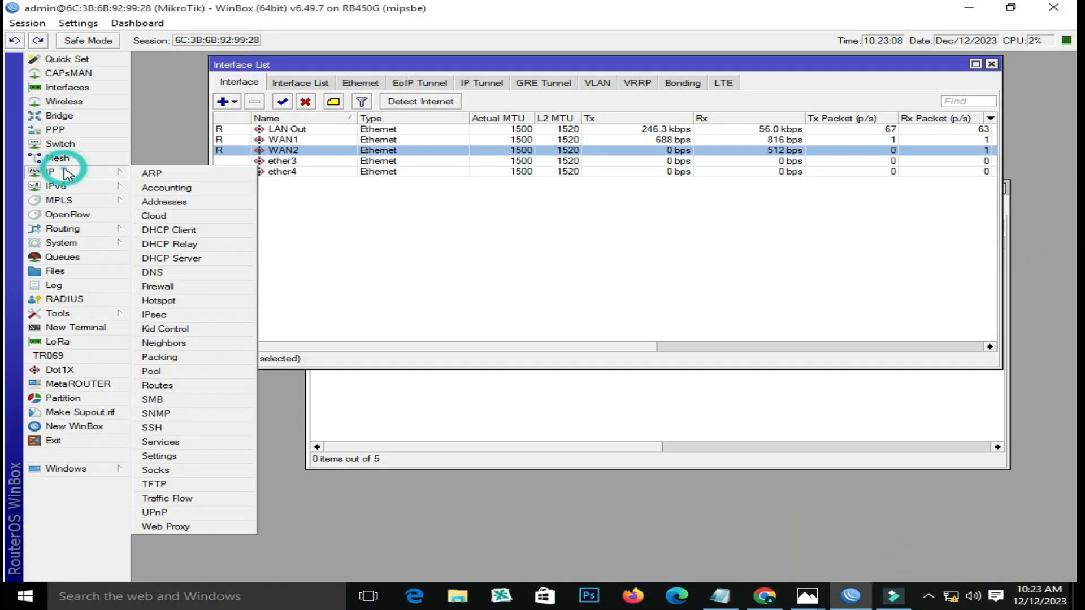
click(192, 303)
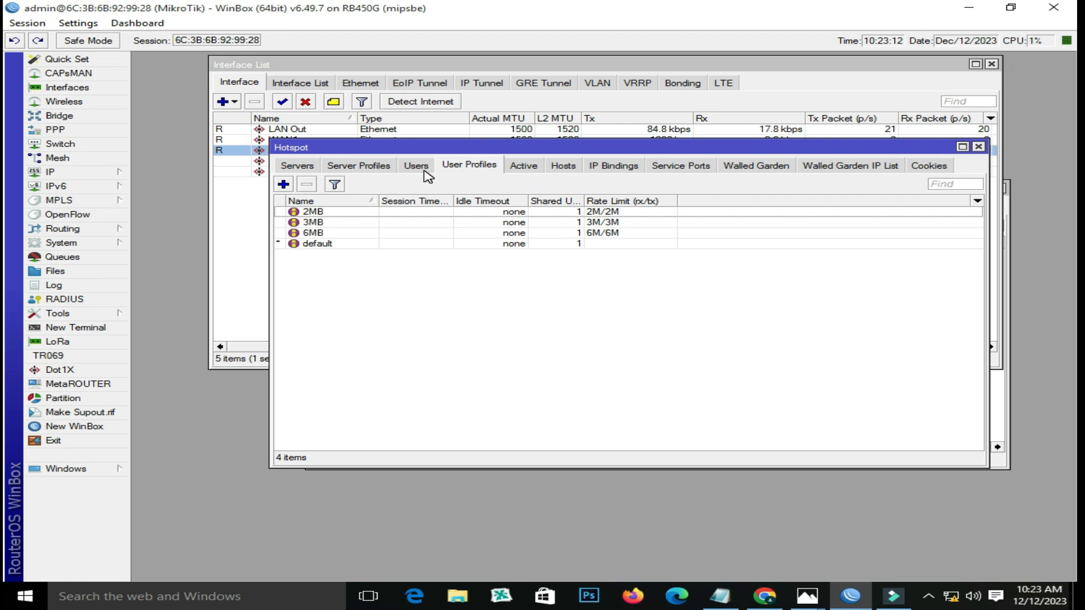
double_click(319, 213)
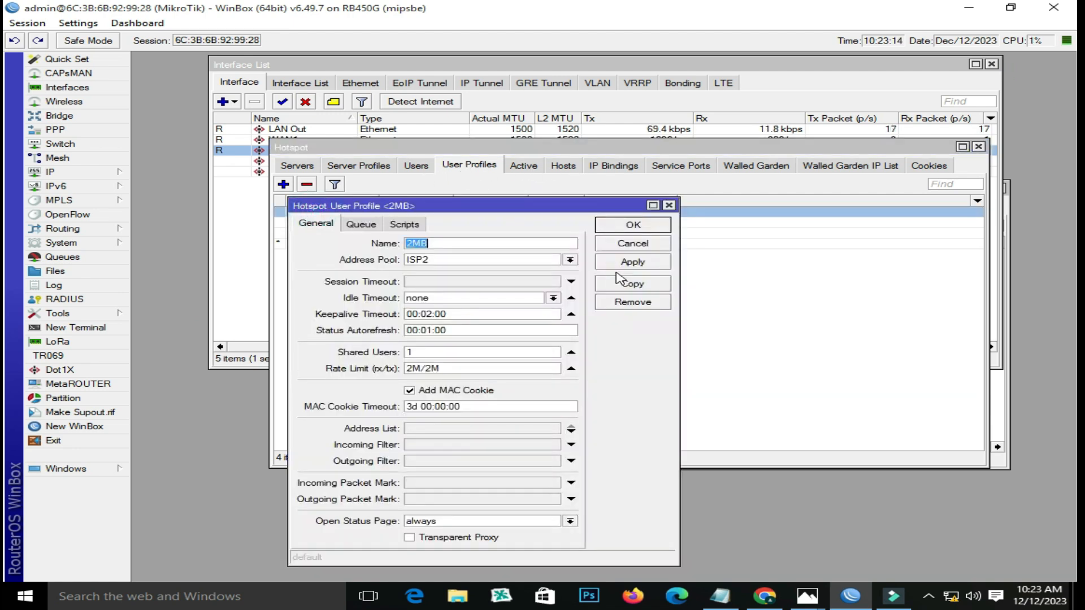
click(563, 260)
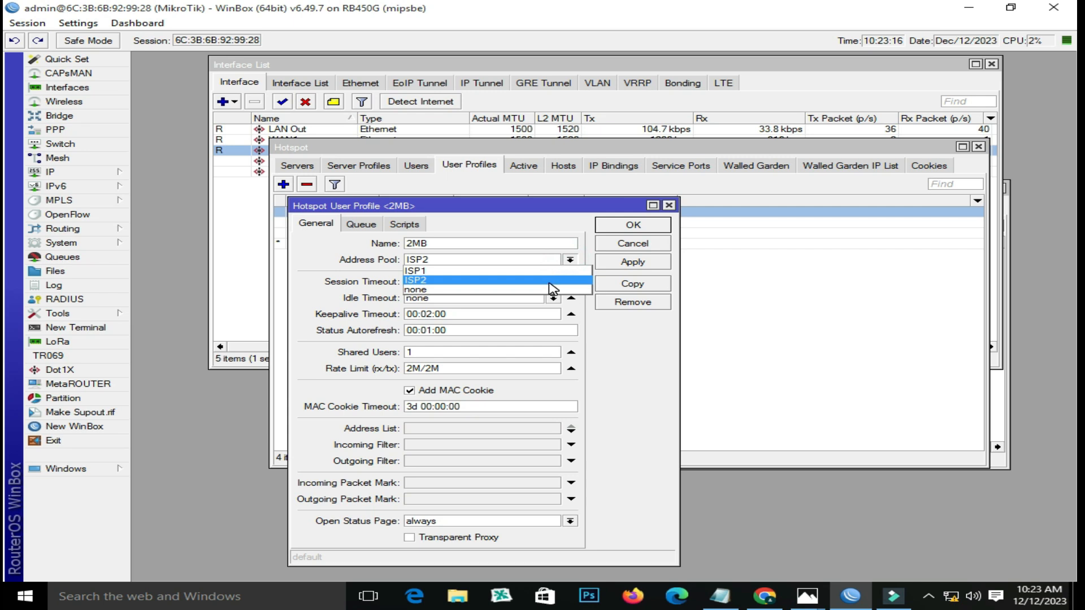
click(548, 280)
click(631, 227)
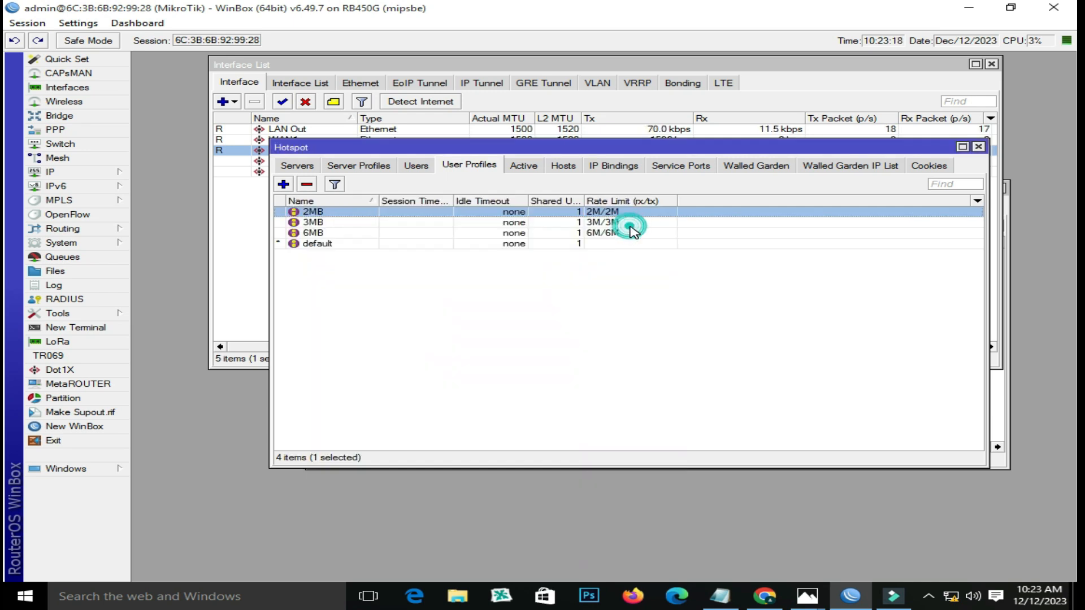
- Review the hotspot Servers and Users lists, selecting the 2MB-profile user, then close Hotspot
click(311, 167)
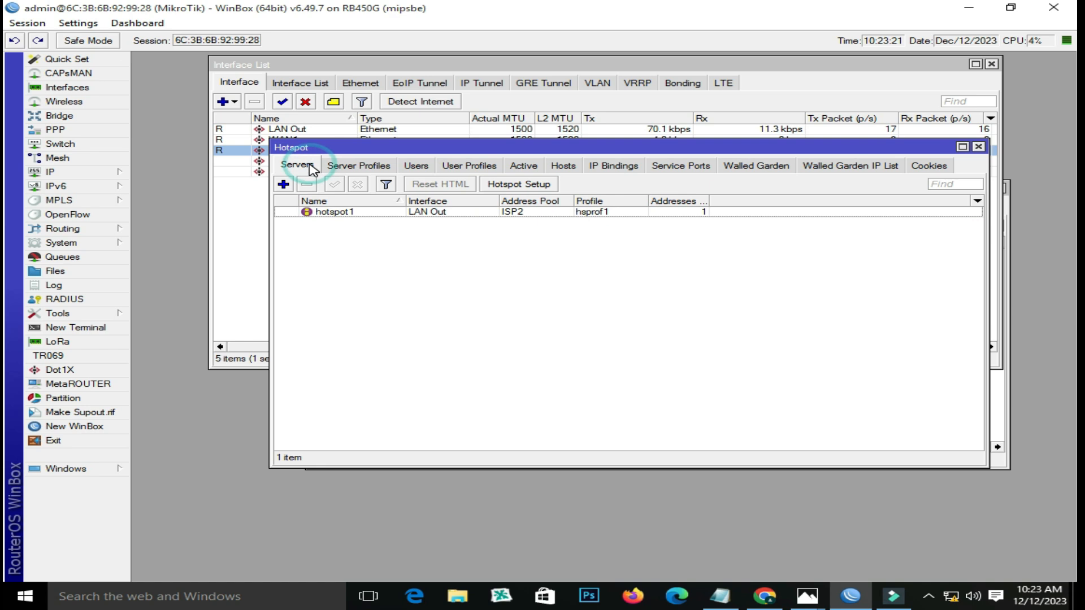
click(418, 165)
click(352, 234)
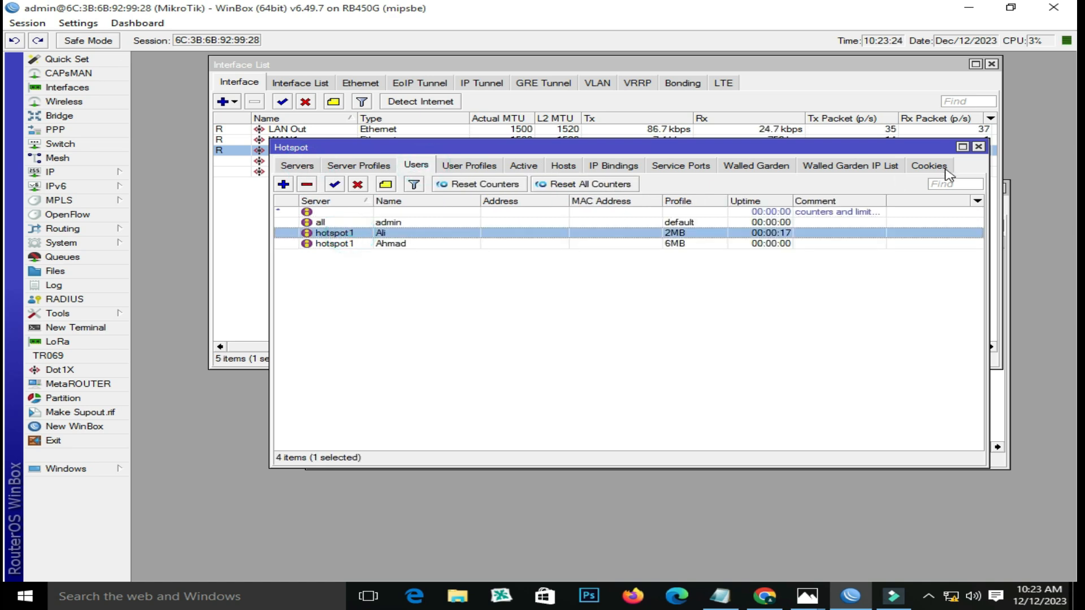
click(978, 148)
- Log into the hotspot with the saved test username and its password
click(764, 596)
click(584, 434)
click(590, 519)
click(557, 476)
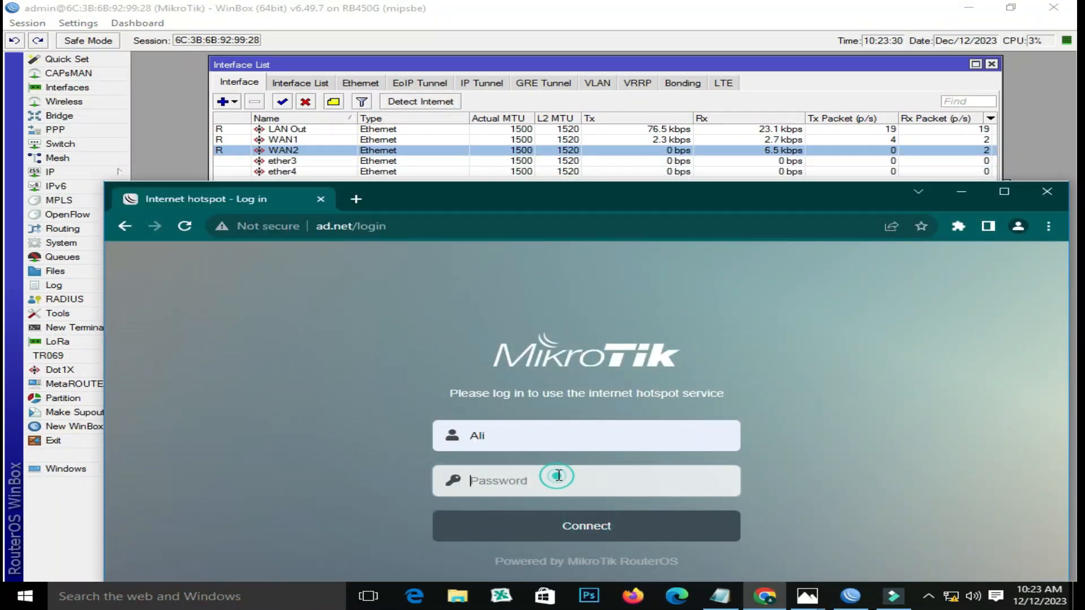
text(••)
key(Return)
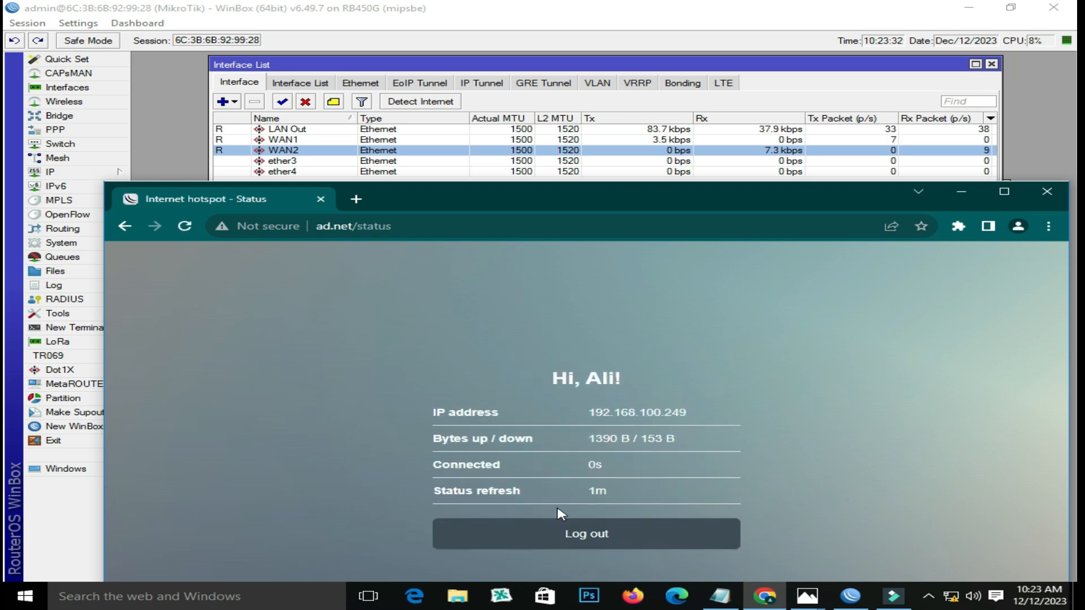
- Load YouTube in a new tab, then log out from the hotspot status page
click(355, 199)
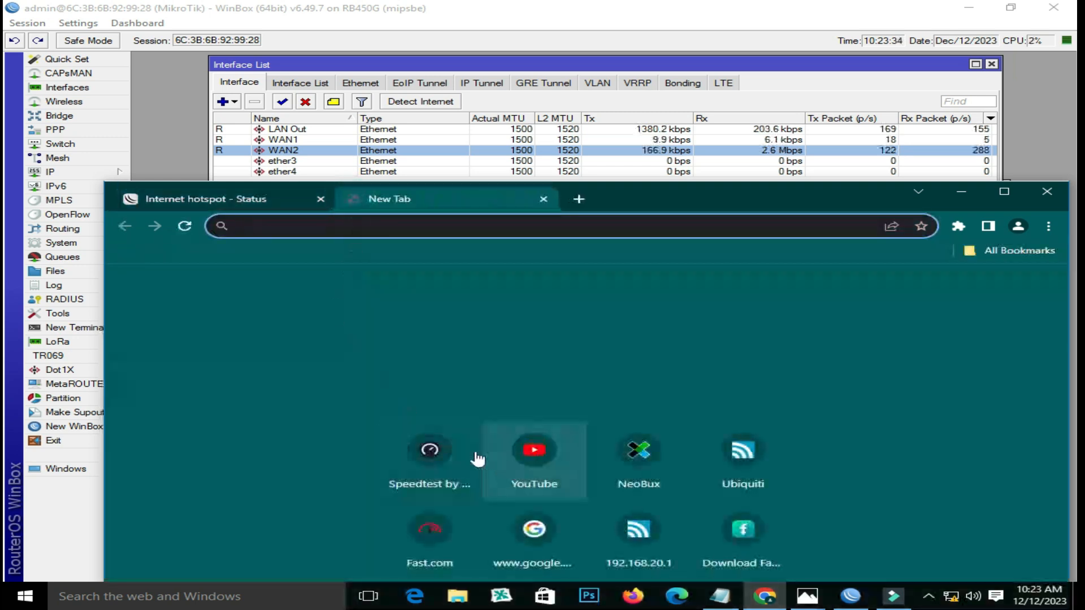
click(517, 452)
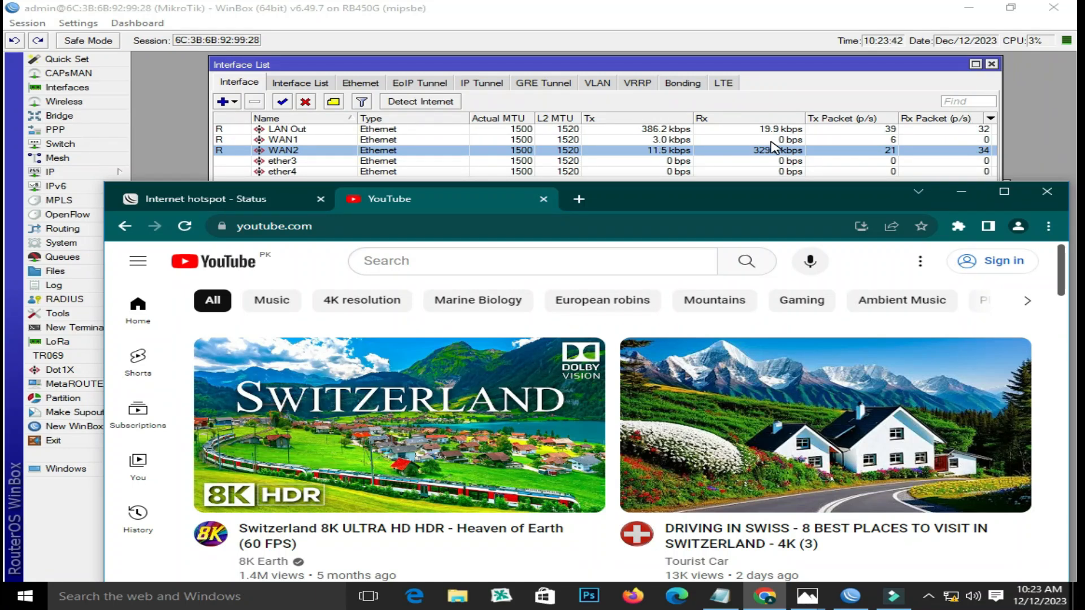
click(240, 204)
click(621, 537)
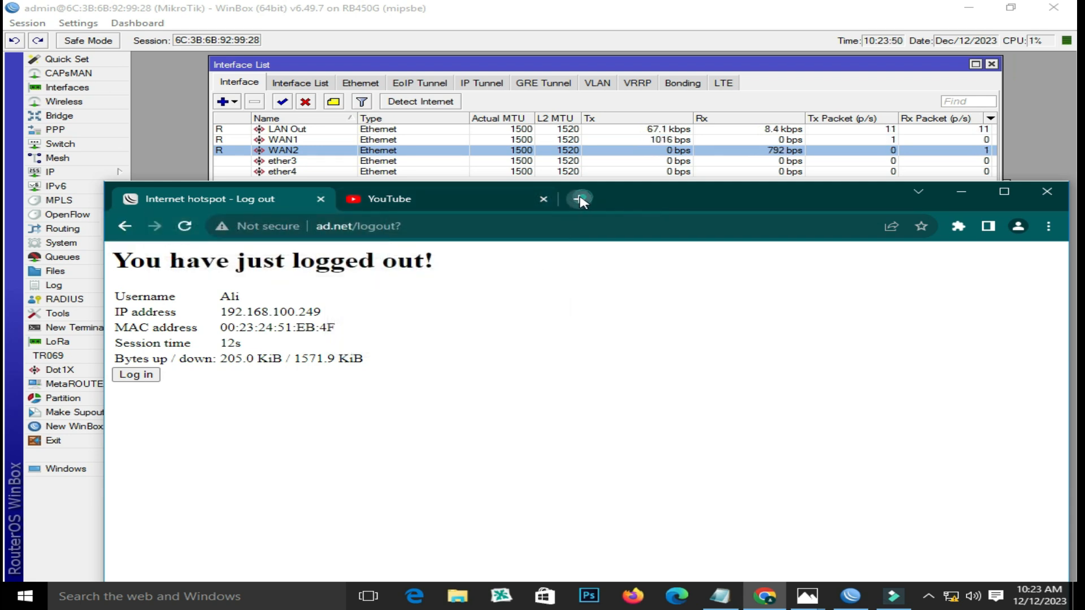
click(582, 199)
- Close the YouTube and hotspot log-out tabs and return to WinBox's Interface List
click(543, 199)
click(321, 199)
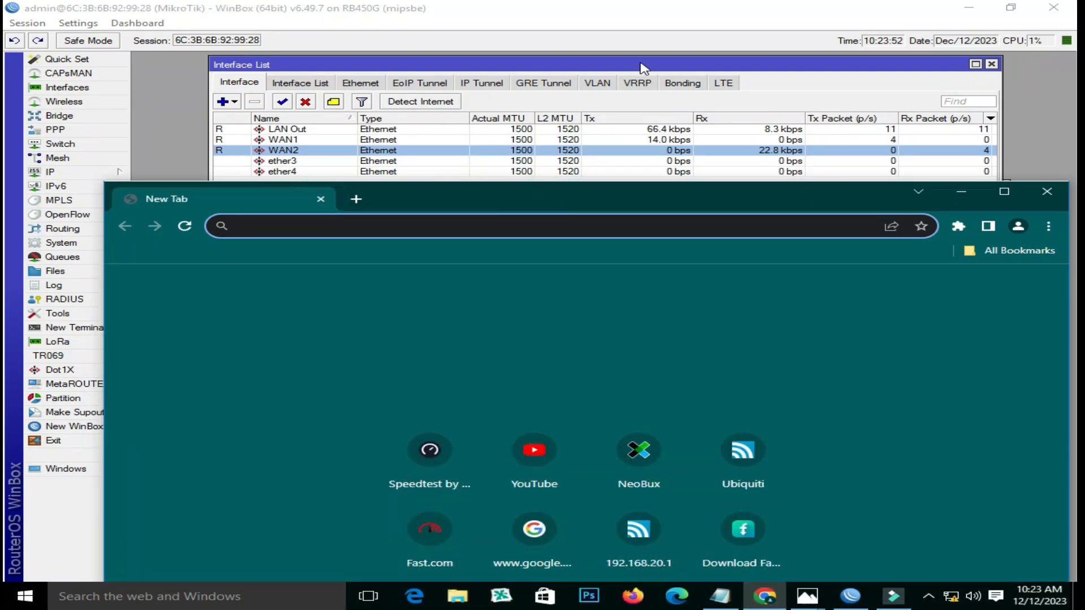
click(638, 64)
- Change the 2MB PPP profile's Remote Address pool to ISP1 and close PPP
click(601, 410)
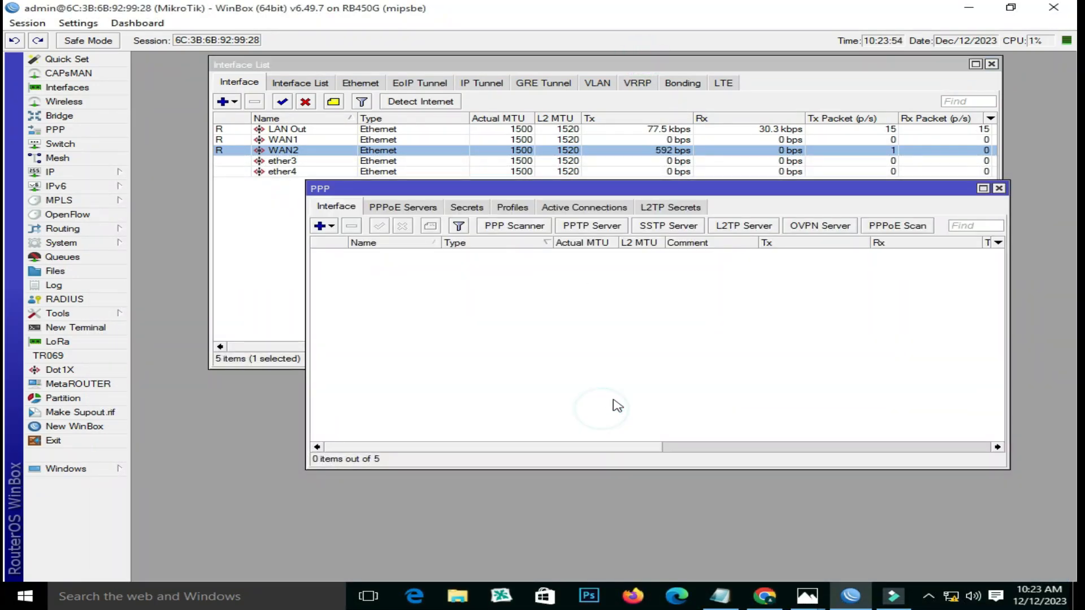
click(467, 208)
click(512, 207)
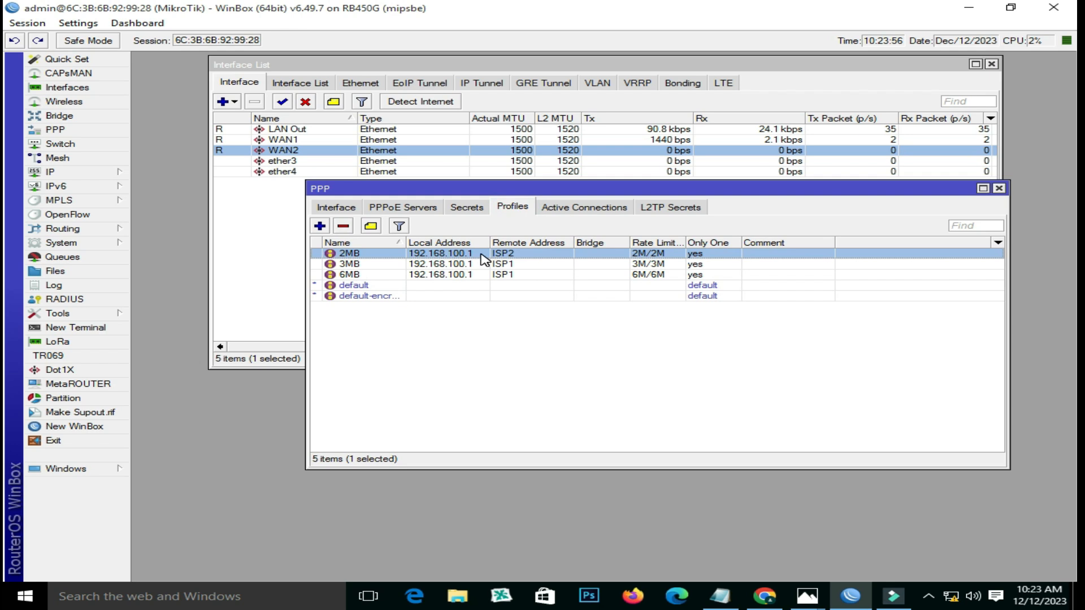
double_click(477, 255)
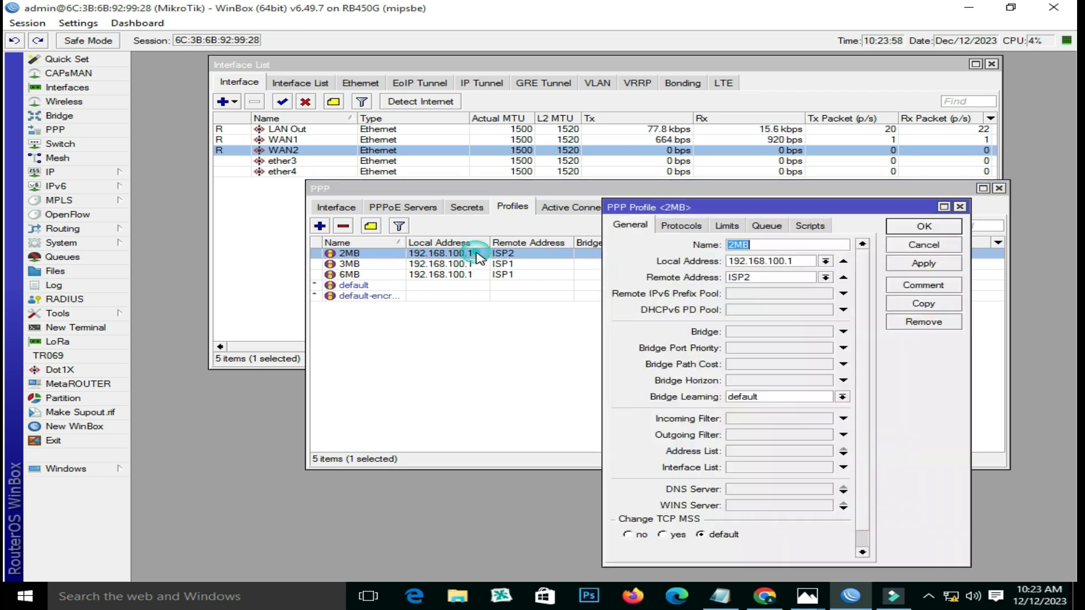
click(825, 278)
click(814, 289)
click(923, 263)
click(924, 226)
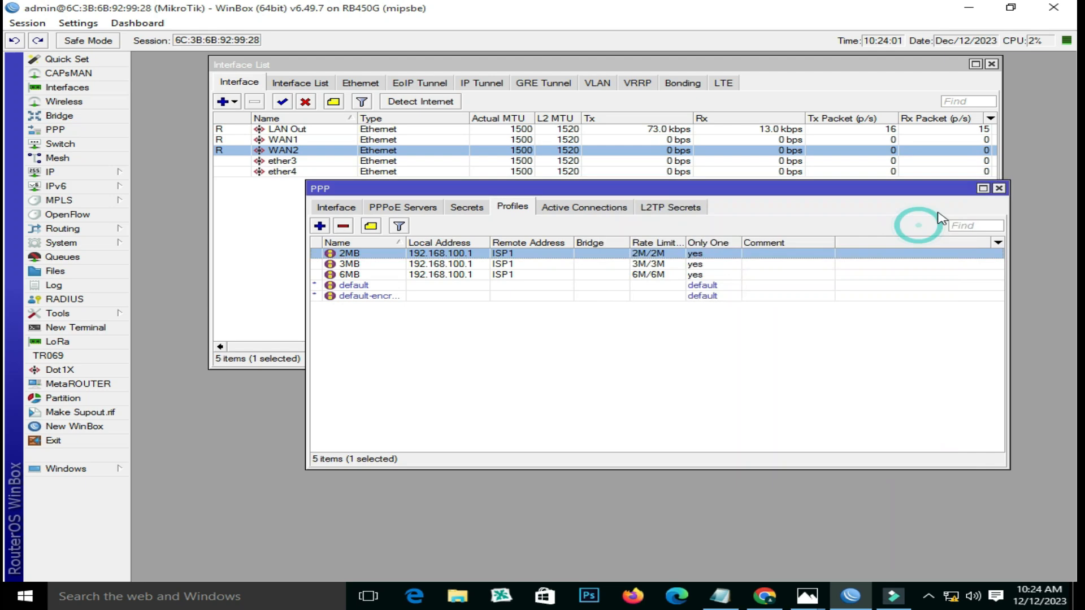
click(999, 189)
- Open ad.net and log into the hotspot with the saved test username and password
click(748, 594)
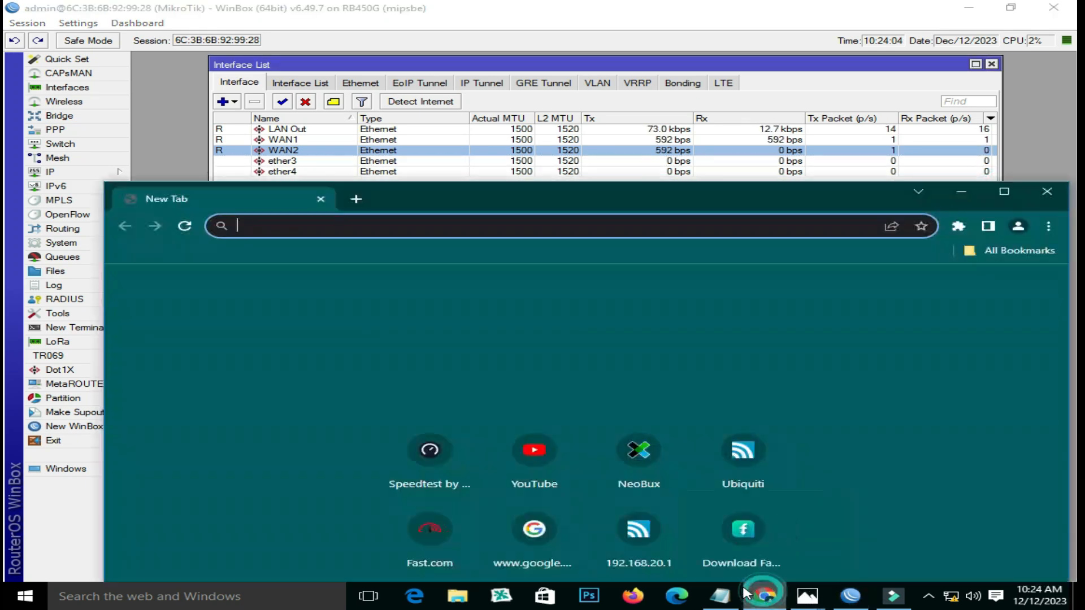
text(ad.net)
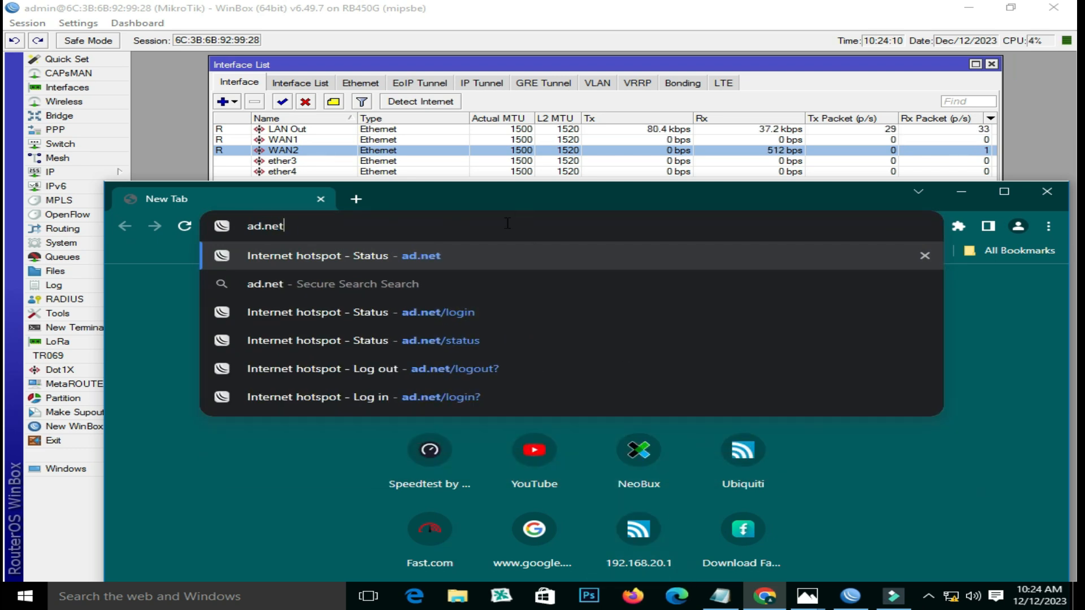
key(Return)
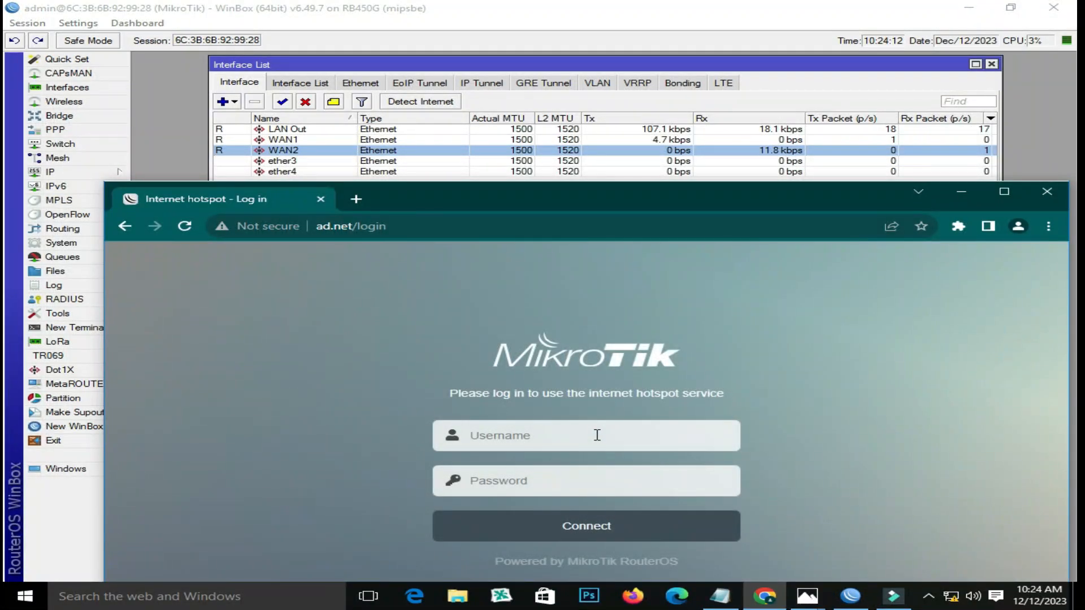
click(597, 435)
click(571, 523)
click(564, 481)
text(••)
key(Return)
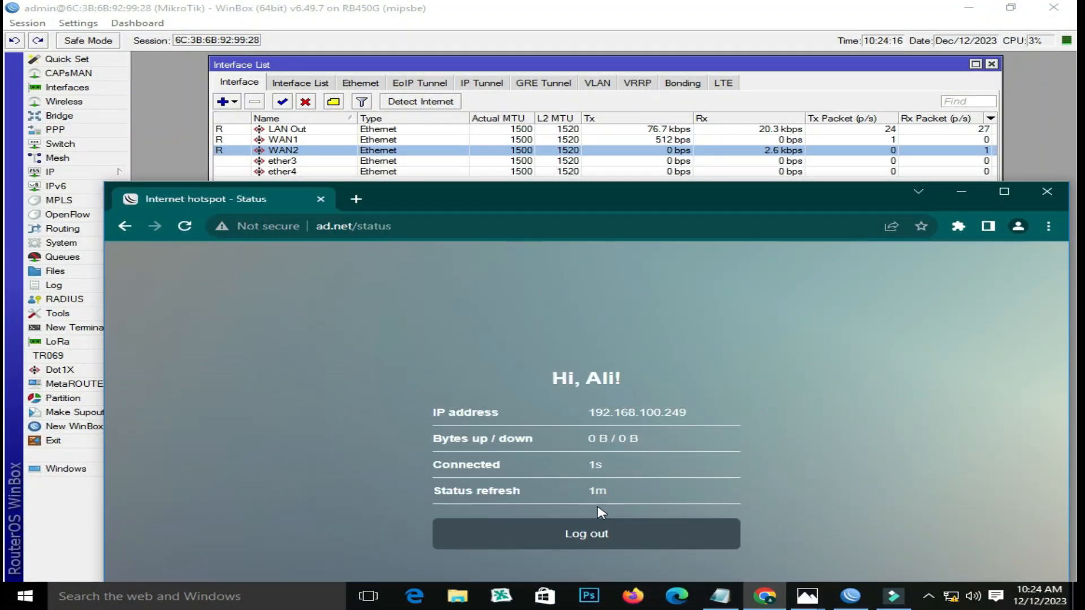
- Load YouTube in a new tab and check the traffic on WAN1
click(355, 199)
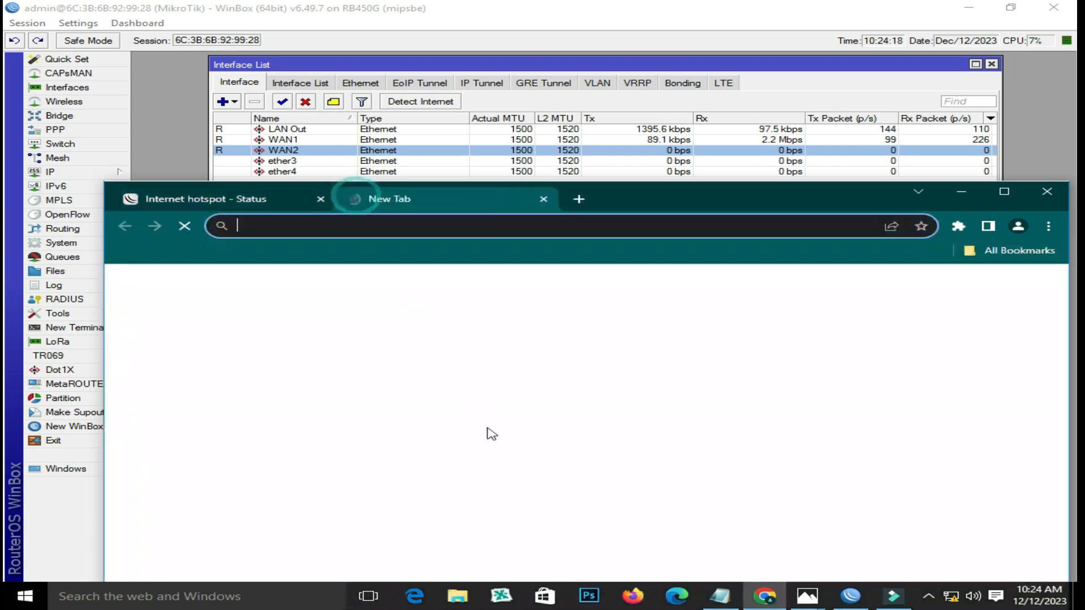
click(503, 450)
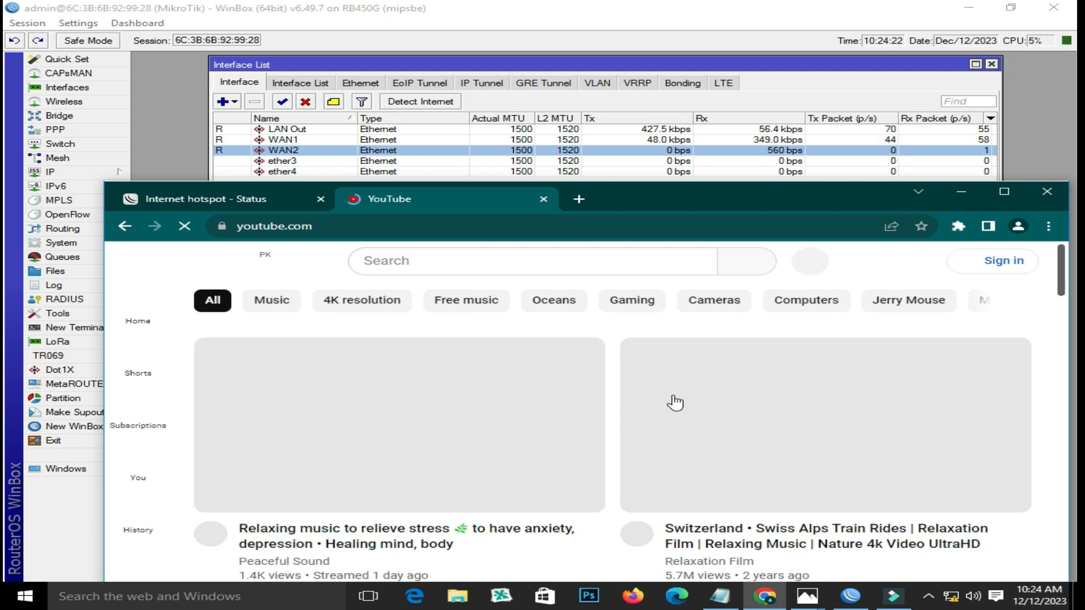
click(789, 141)
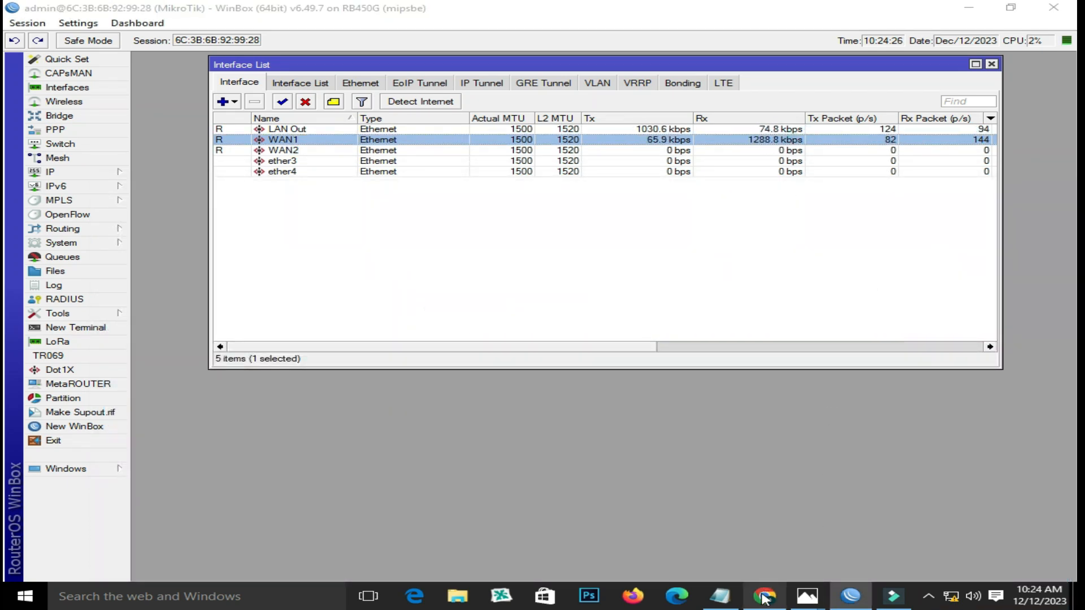
click(764, 596)
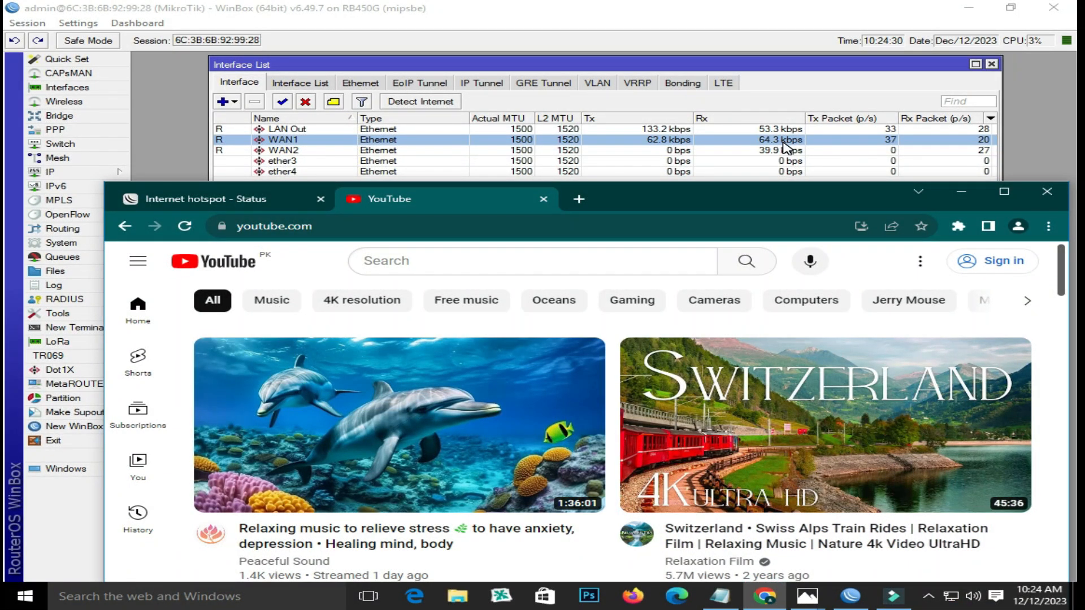
click(618, 7)
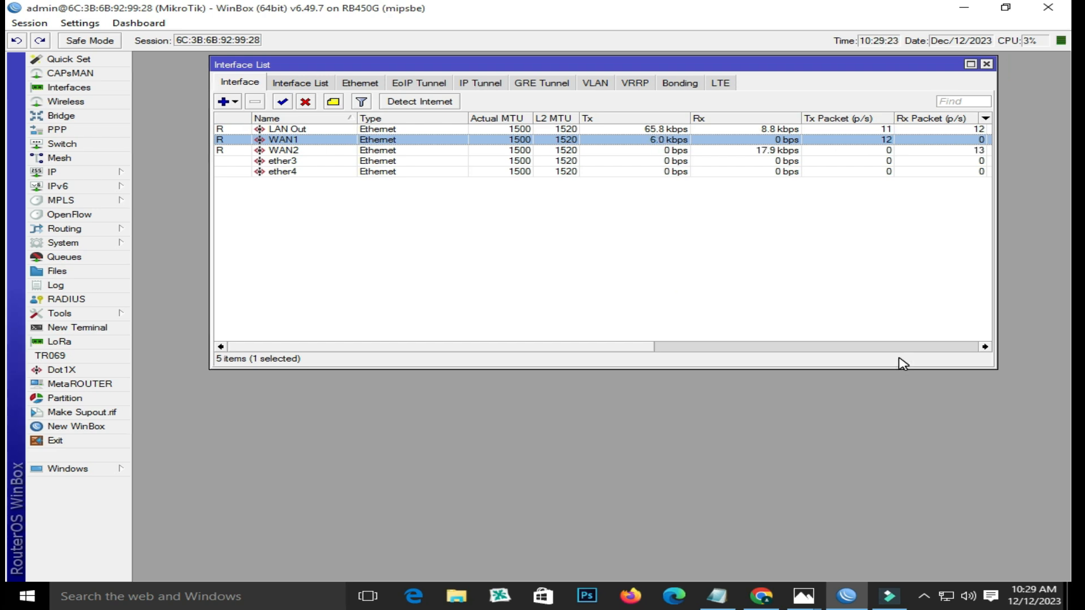
click(312, 151)
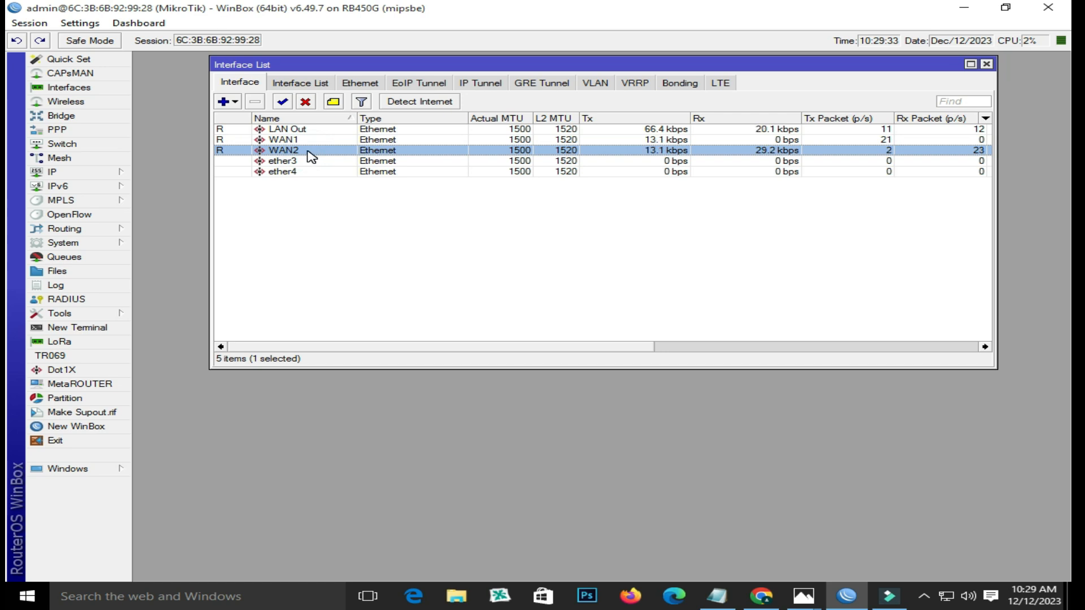
click(308, 152)
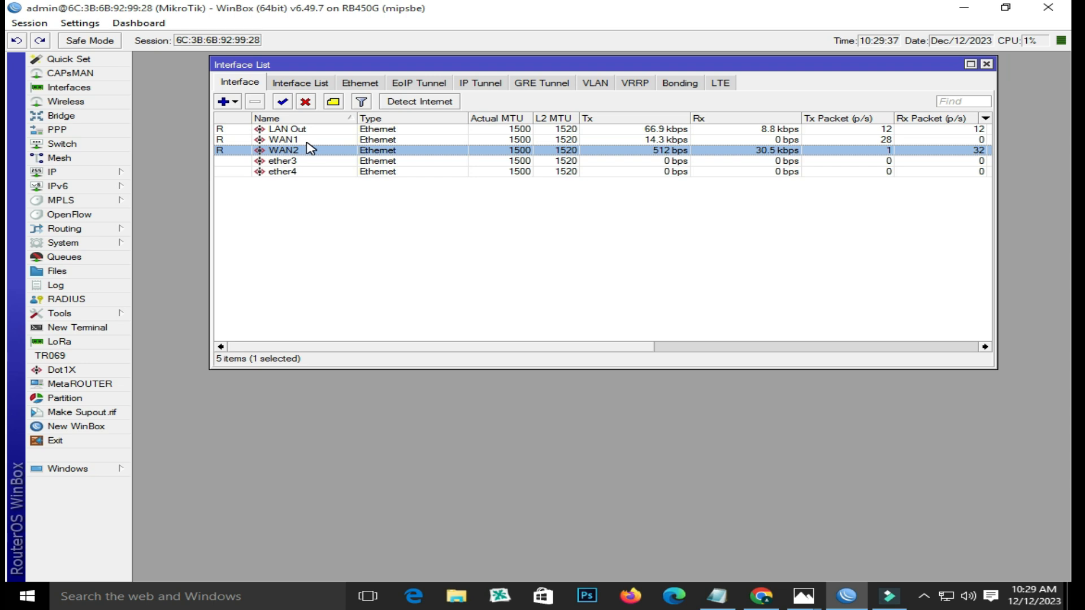
click(307, 141)
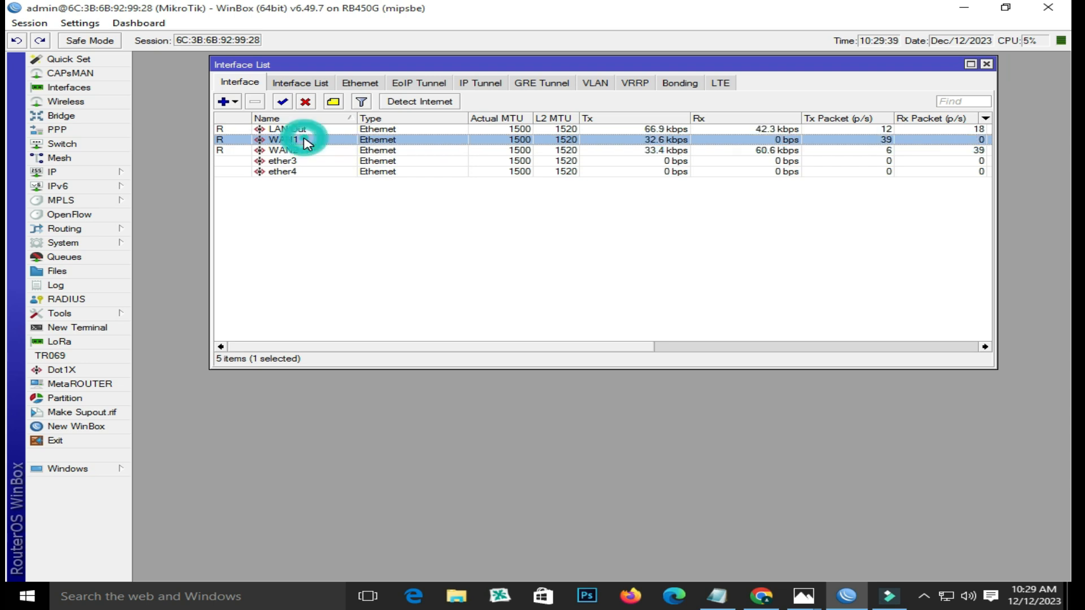